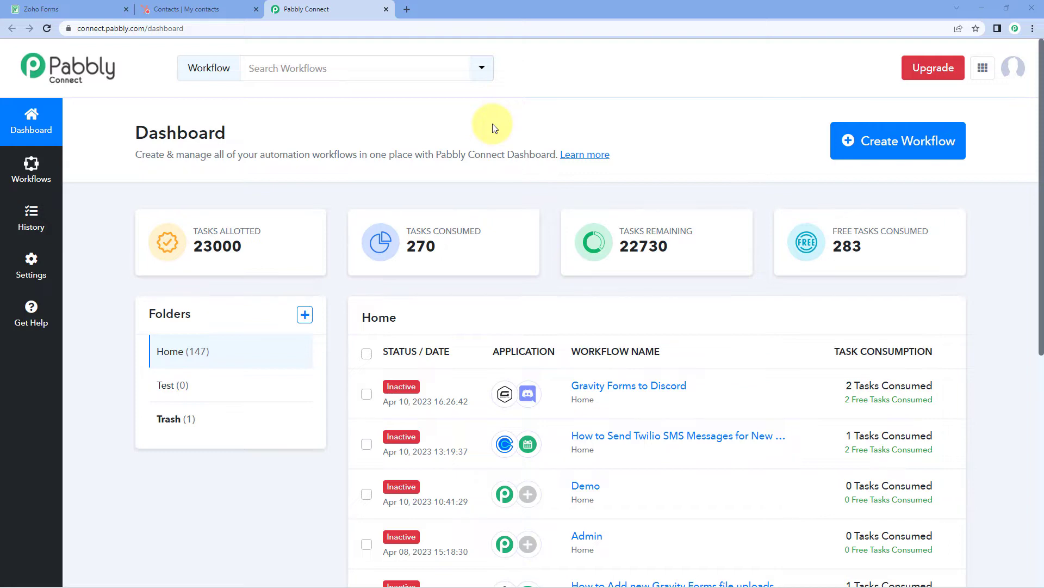
Create a new workflow named 'Zoho Forms to HubSpot'
left_click(897, 139)
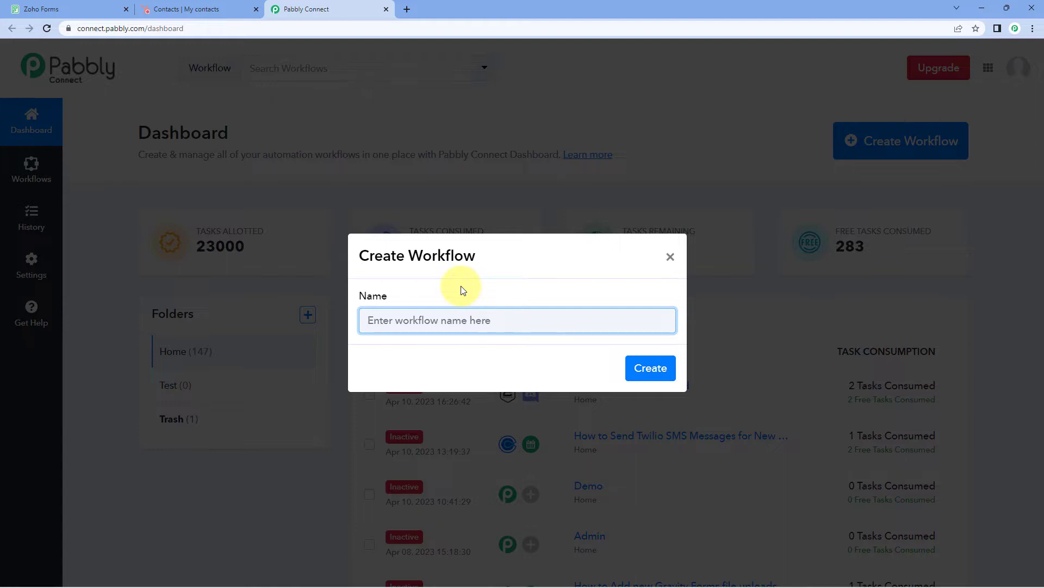
type("Zoho Forms to HubSpot")
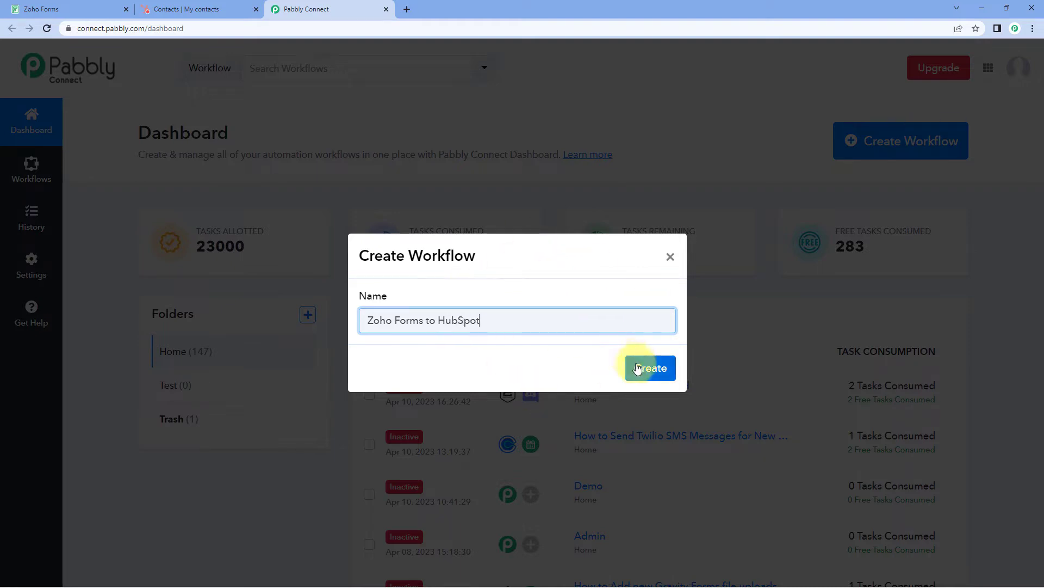
left_click(638, 369)
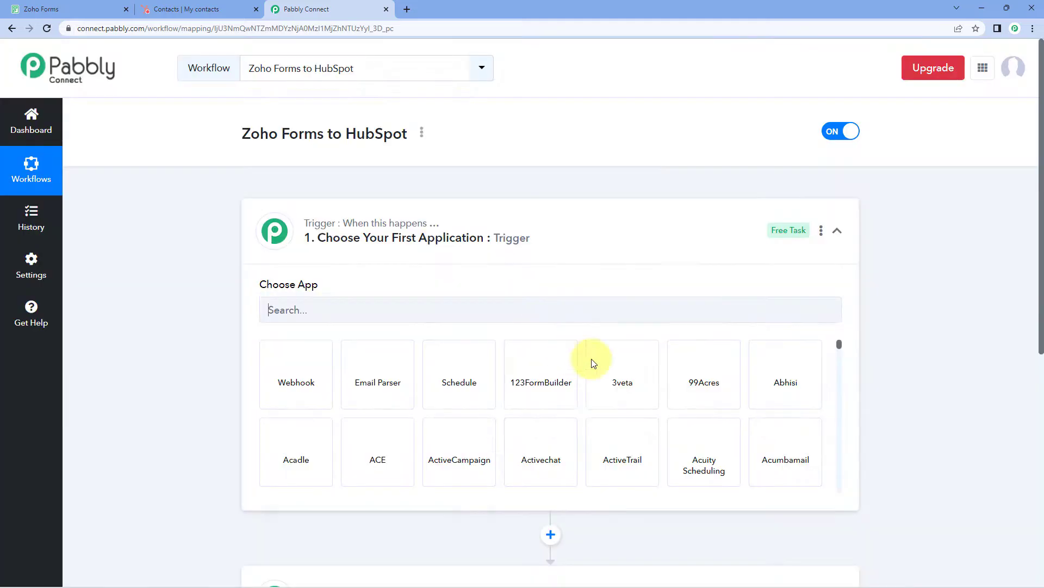
Expand the trigger step's Choose App panel
left_click(550, 234)
scroll(213, 240, "down", 1)
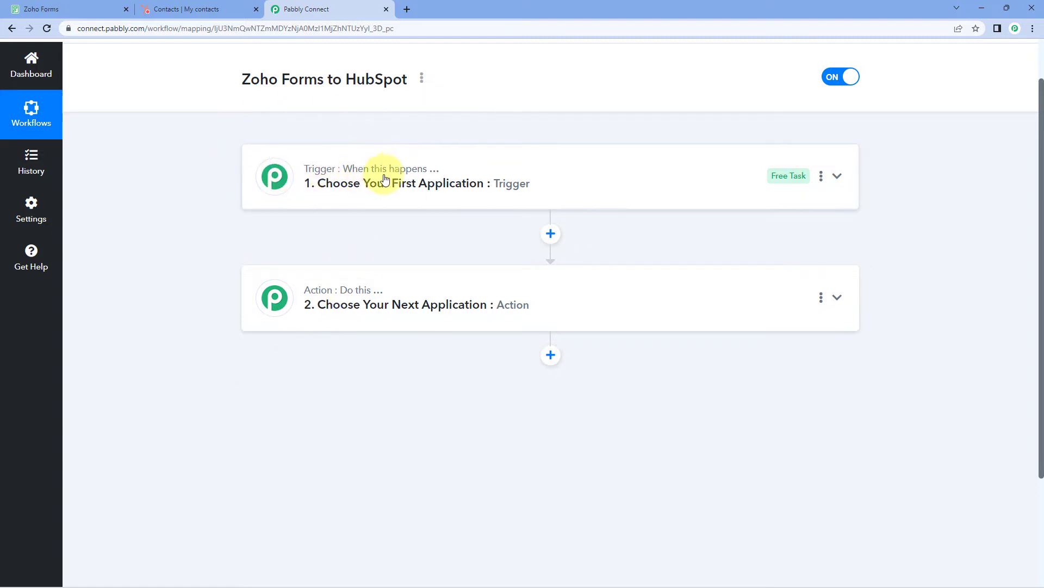
mouse_move(341, 296)
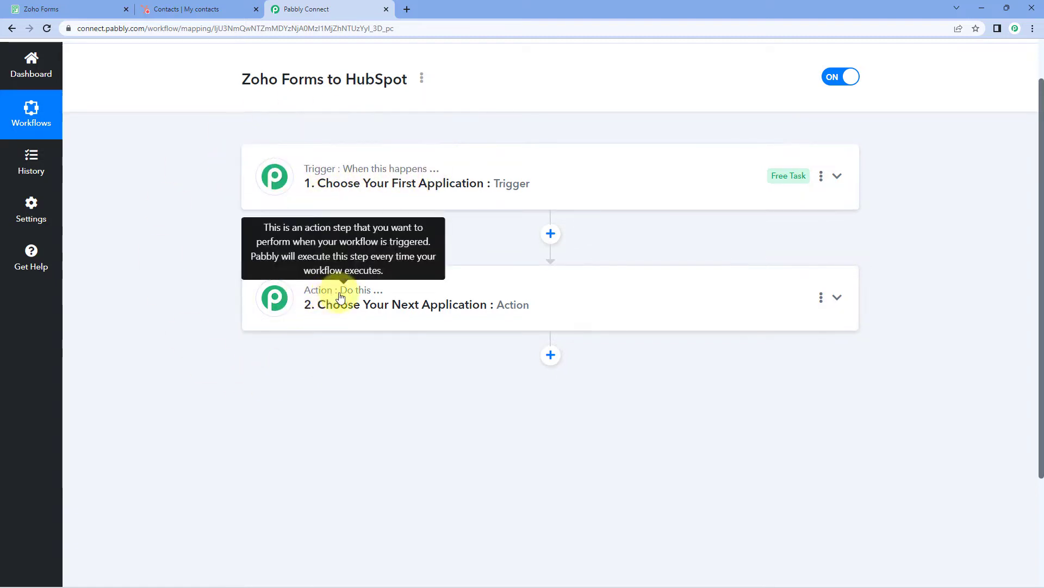
left_click(544, 180)
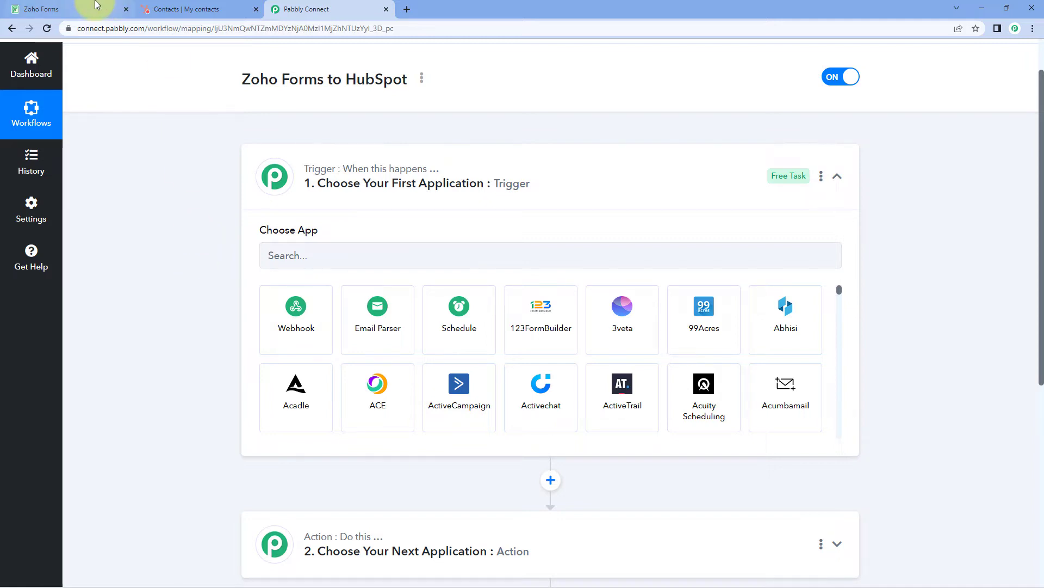
left_click(71, 10)
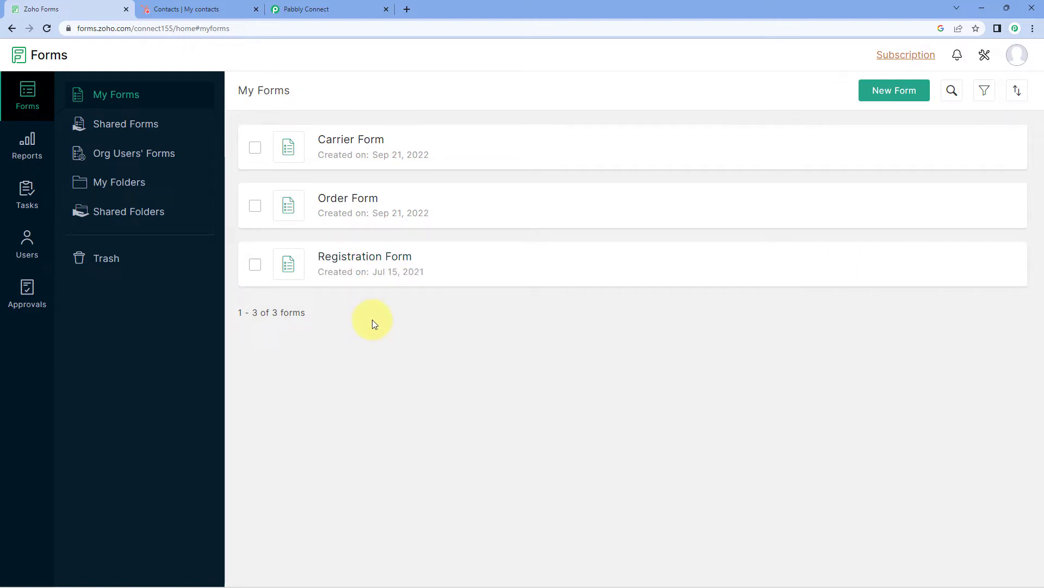
left_click(320, 10)
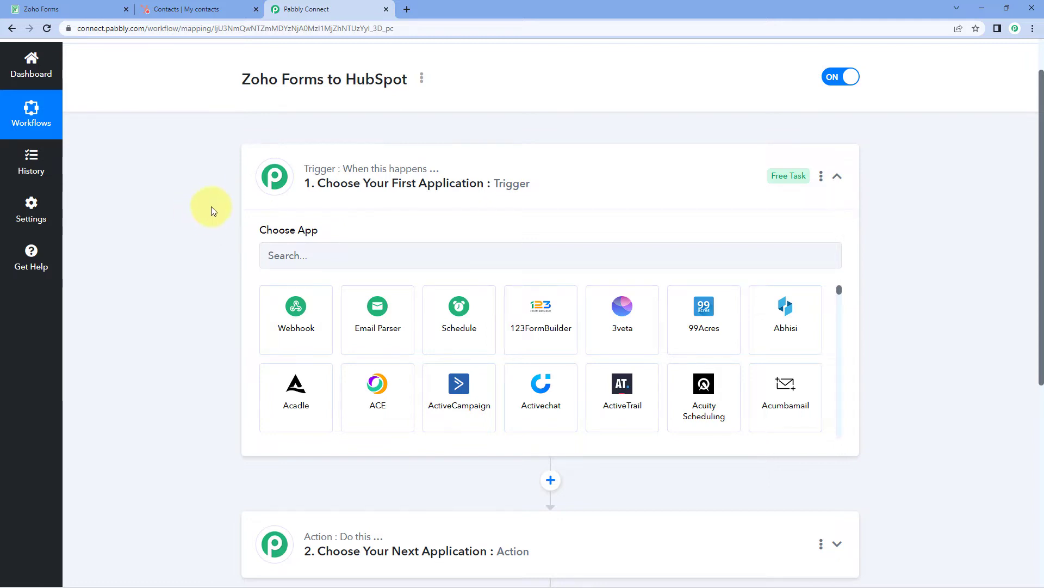
scroll(211, 207, "down", 1)
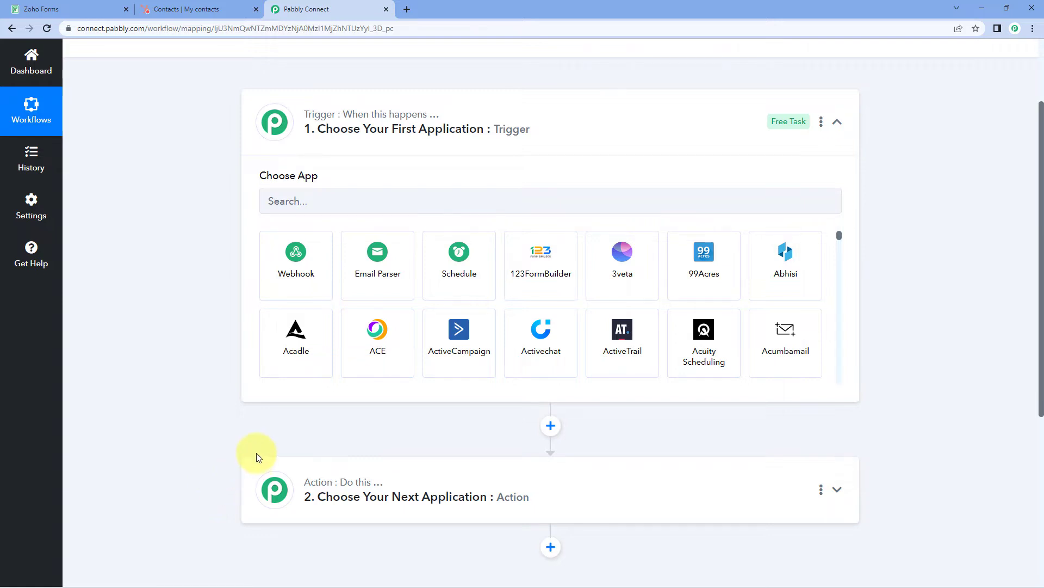
scroll(216, 446, "up", 1)
scroll(155, 364, "down", 1)
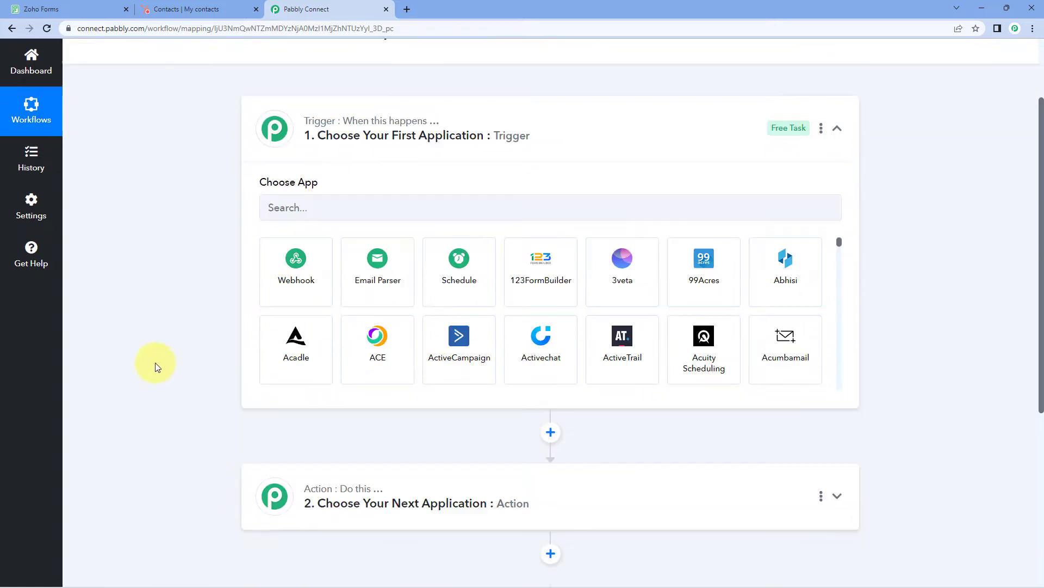
left_click(299, 200)
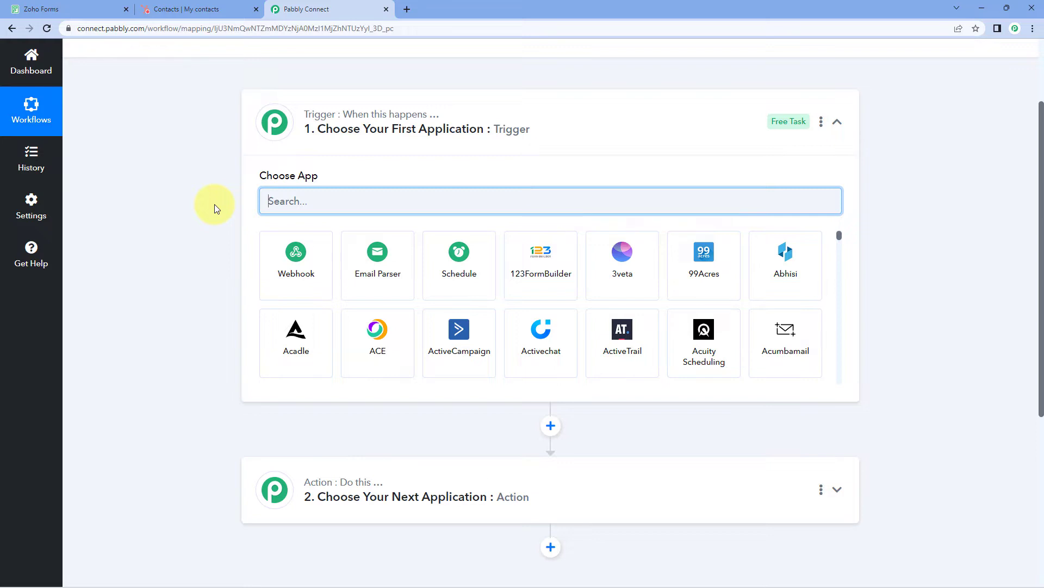
Set the trigger app to Zoho Forms with the New Form Submitted event
type("Zoho Forms")
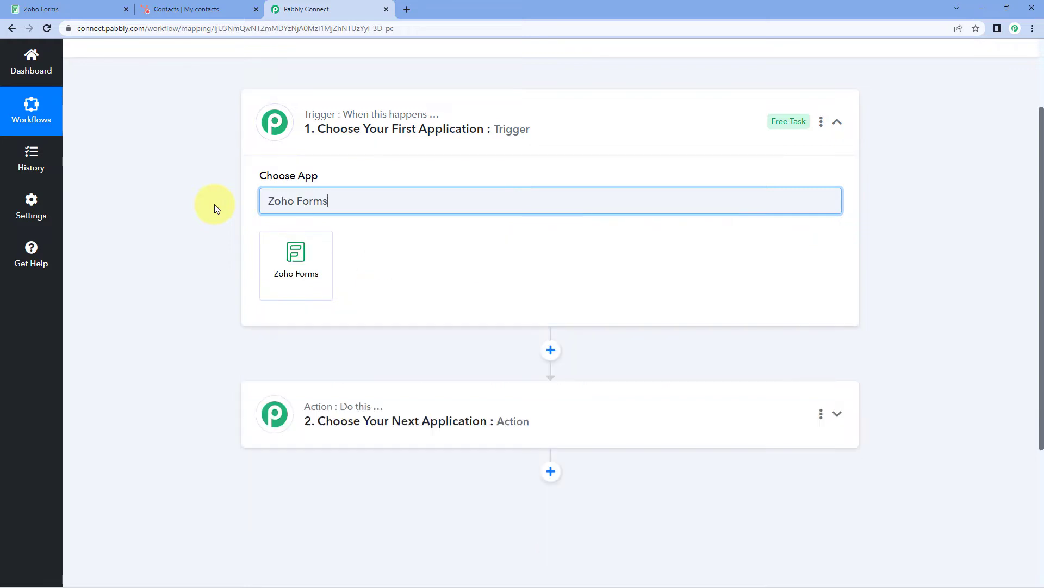
left_click(295, 268)
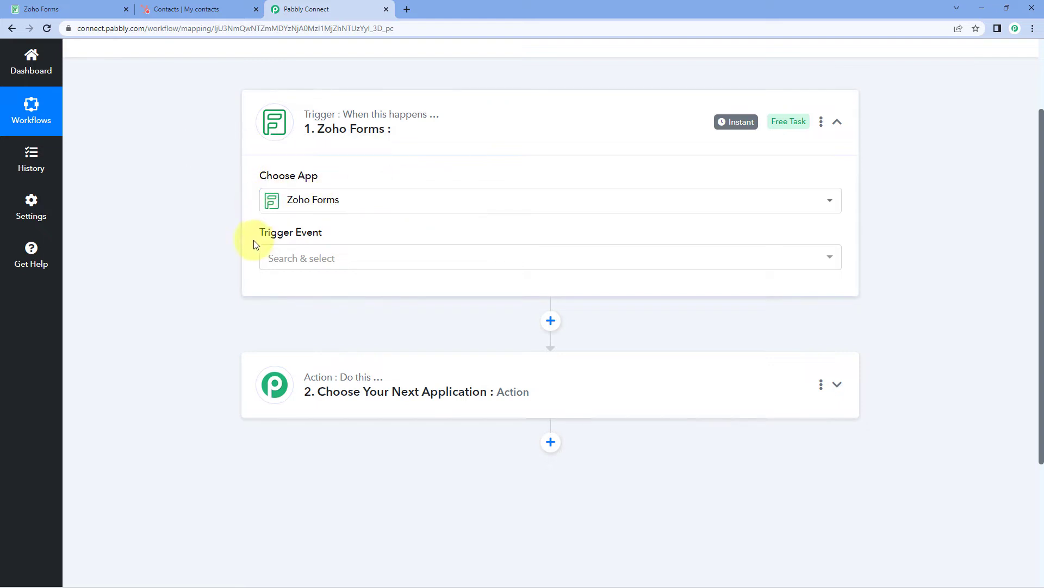
left_click(353, 257)
scroll(206, 255, "down", 1)
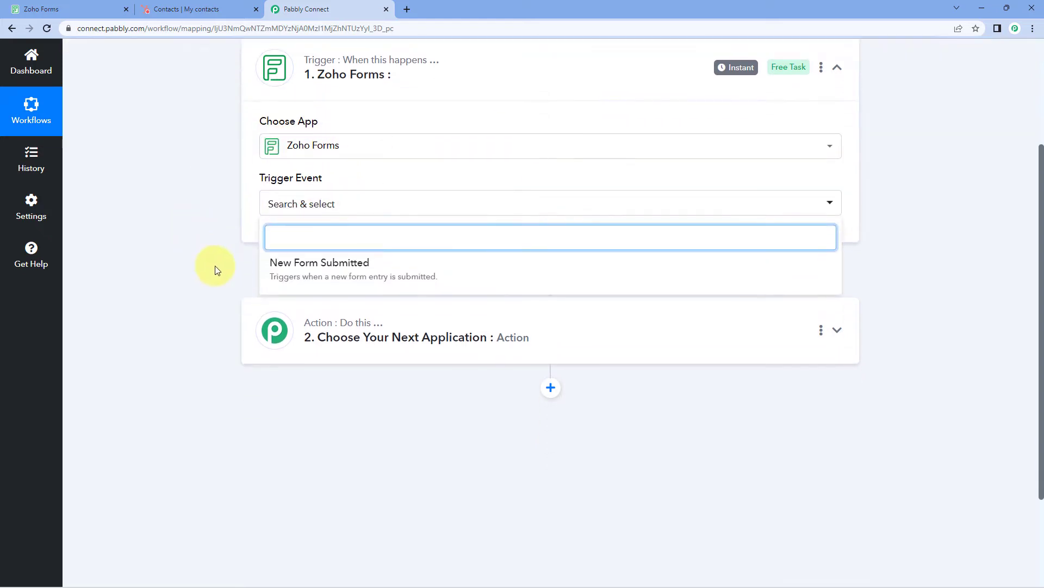
left_click(386, 262)
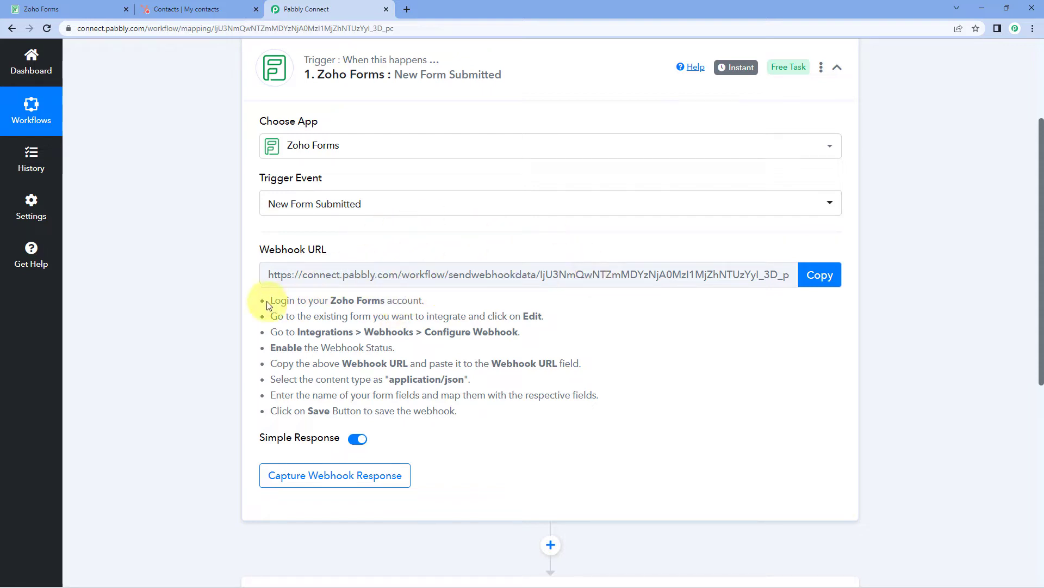
left_click_drag(270, 301, 464, 418)
Copy the trigger's webhook URL and bring up the Zoho Forms My Forms list
left_click(591, 349)
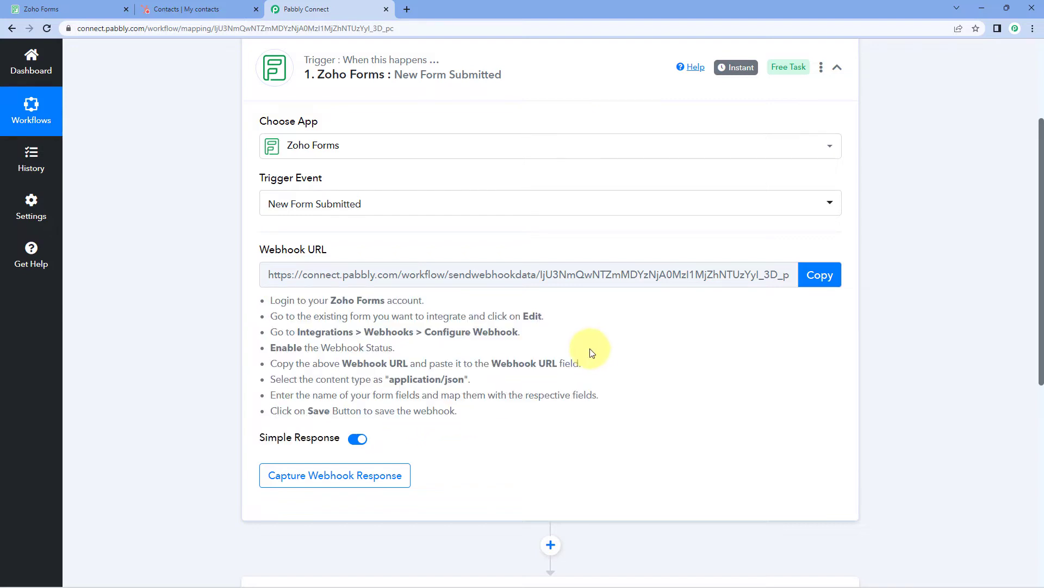
left_click(818, 281)
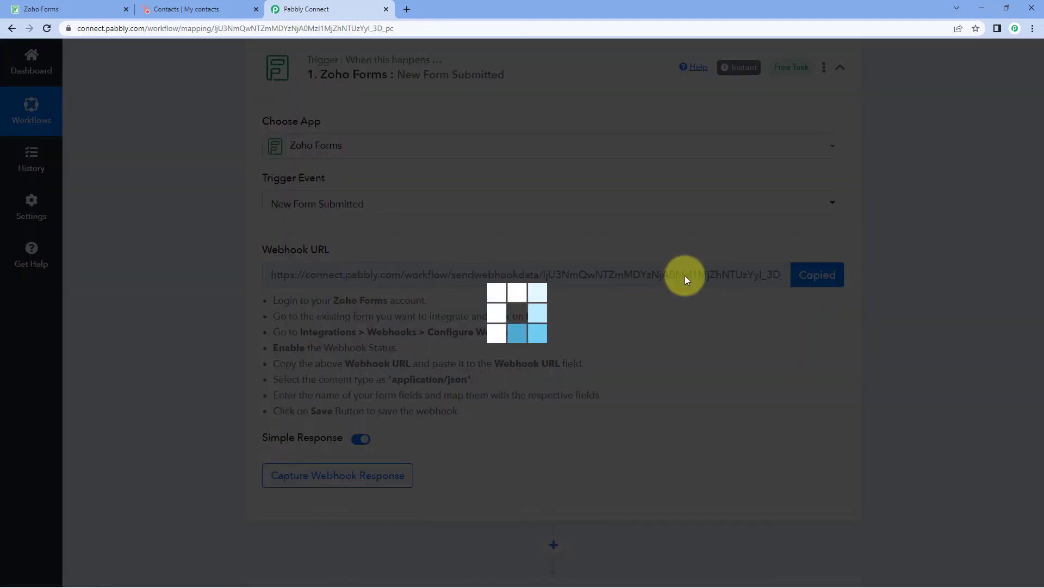
left_click(103, 8)
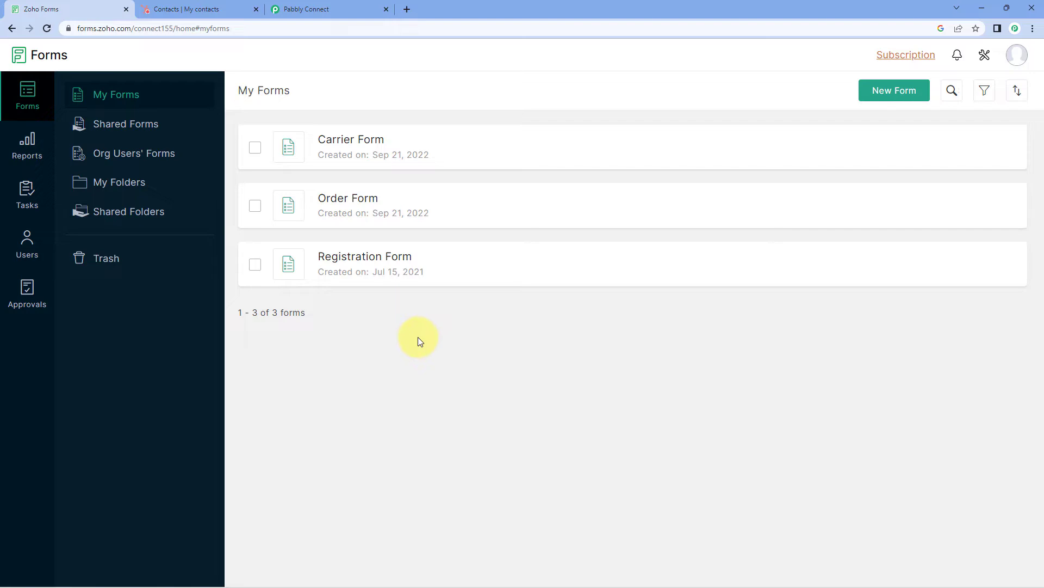
left_click(362, 8)
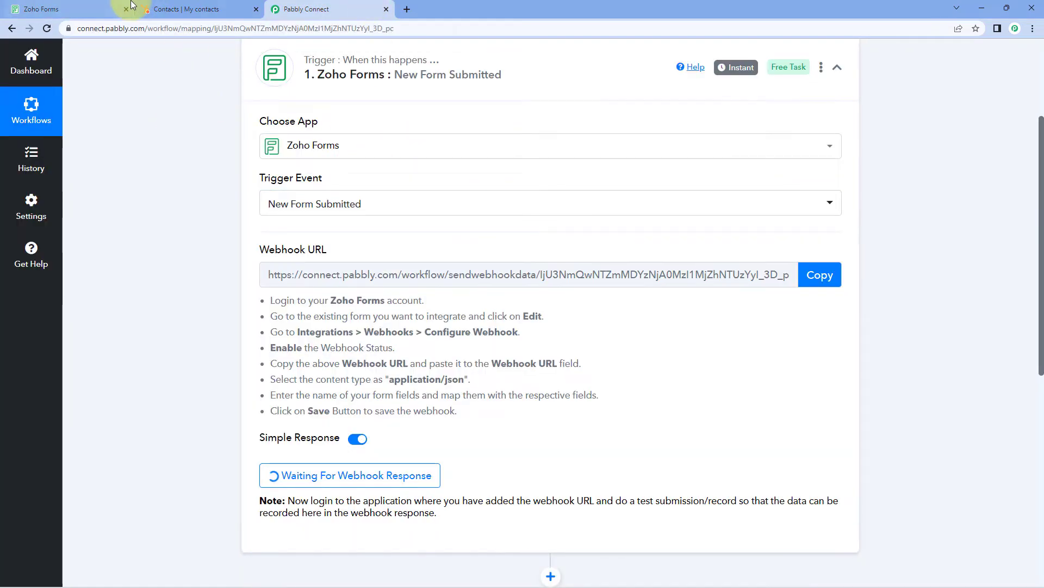
left_click(82, 9)
mouse_move(381, 281)
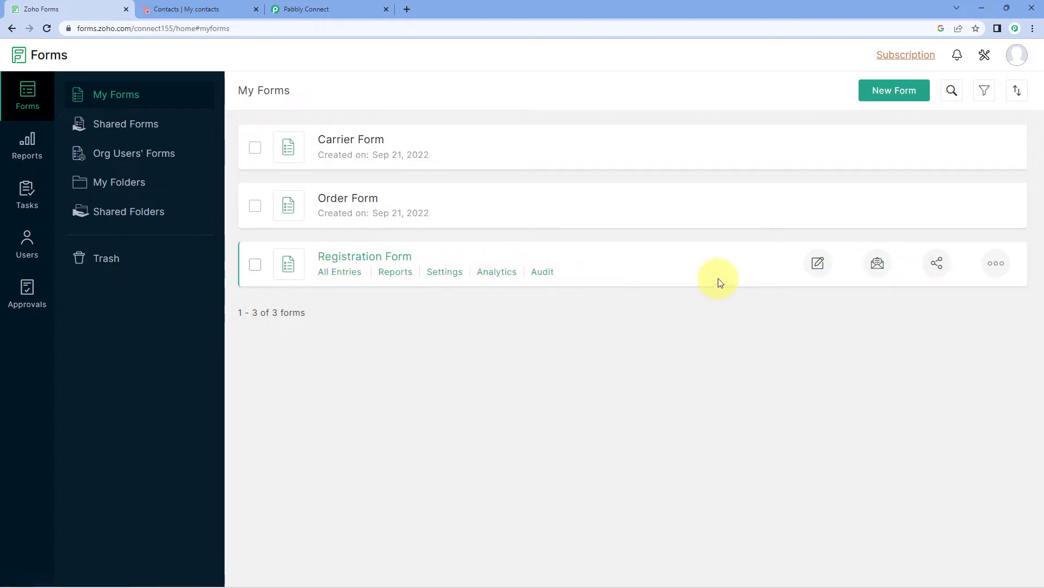
Open the Registration Form's Integrations > Webhooks configuration
left_click(818, 265)
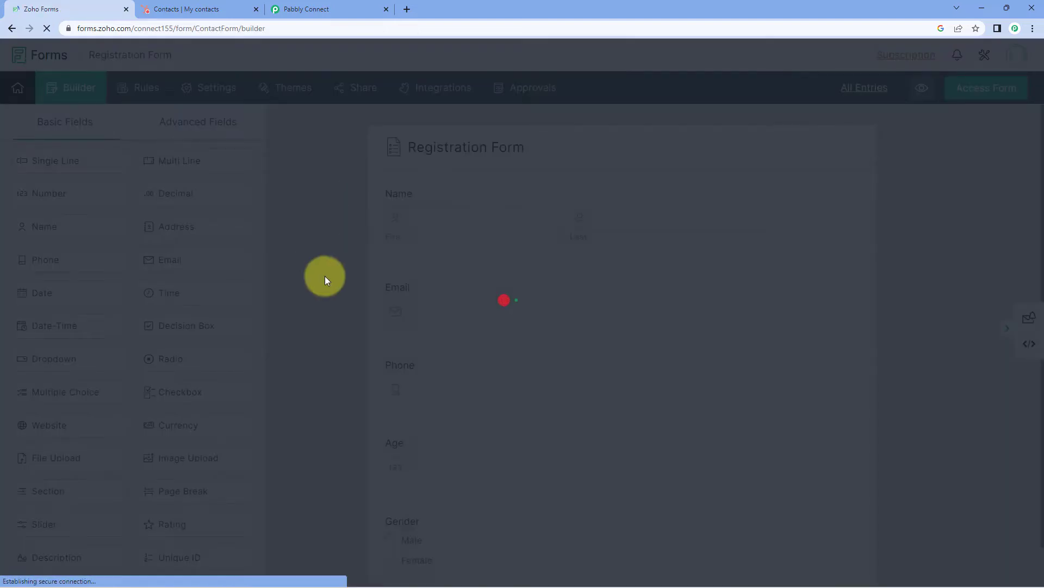
scroll(323, 234, "down", 1)
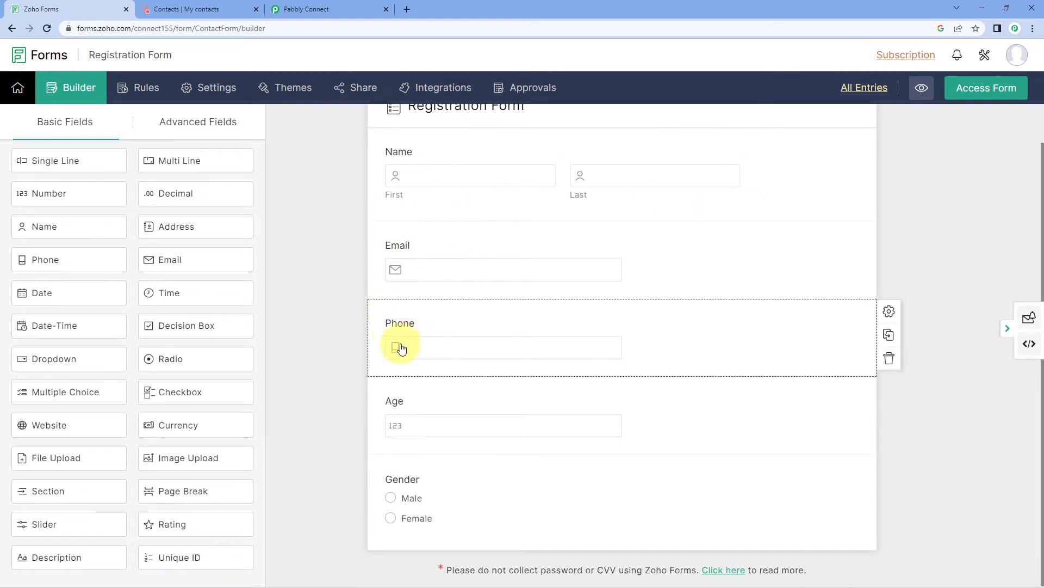
scroll(350, 413, "up", 1)
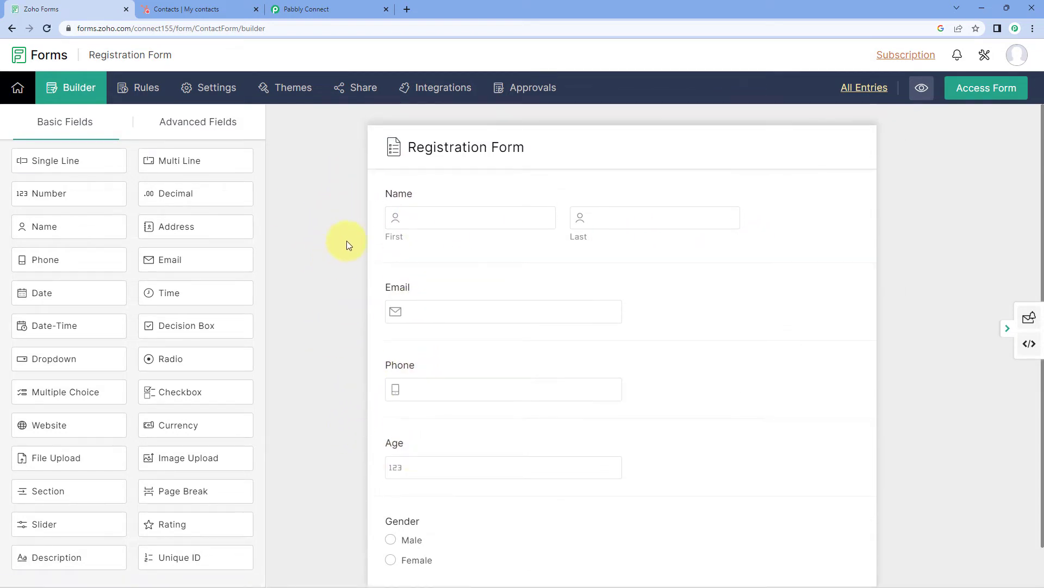
left_click(409, 90)
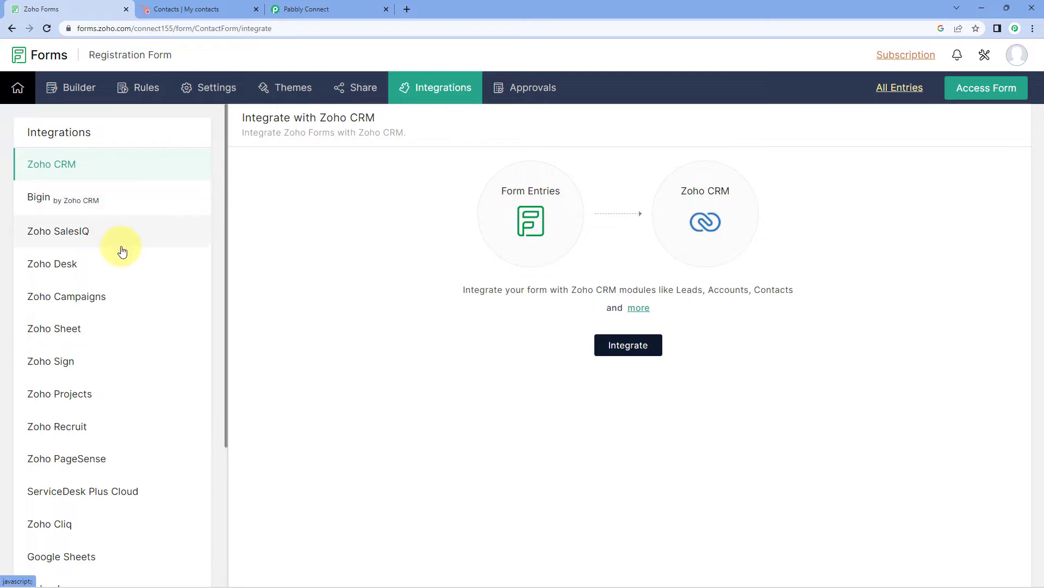
scroll(120, 256, "down", 3)
left_click(84, 491)
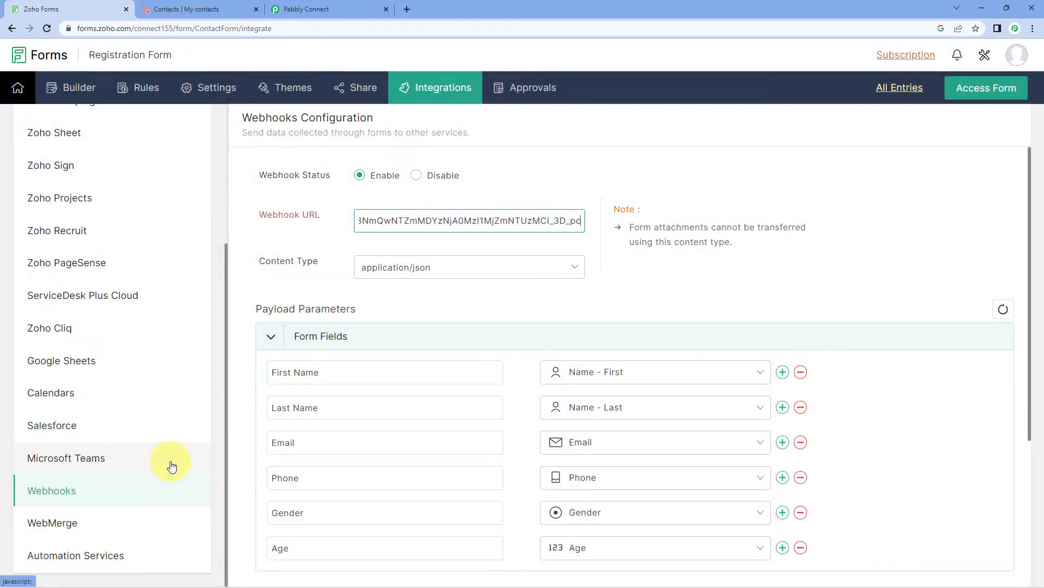
Enable the webhook and clear the old Webhook URL
scroll(659, 281, "down", 3)
scroll(660, 280, "up", 3)
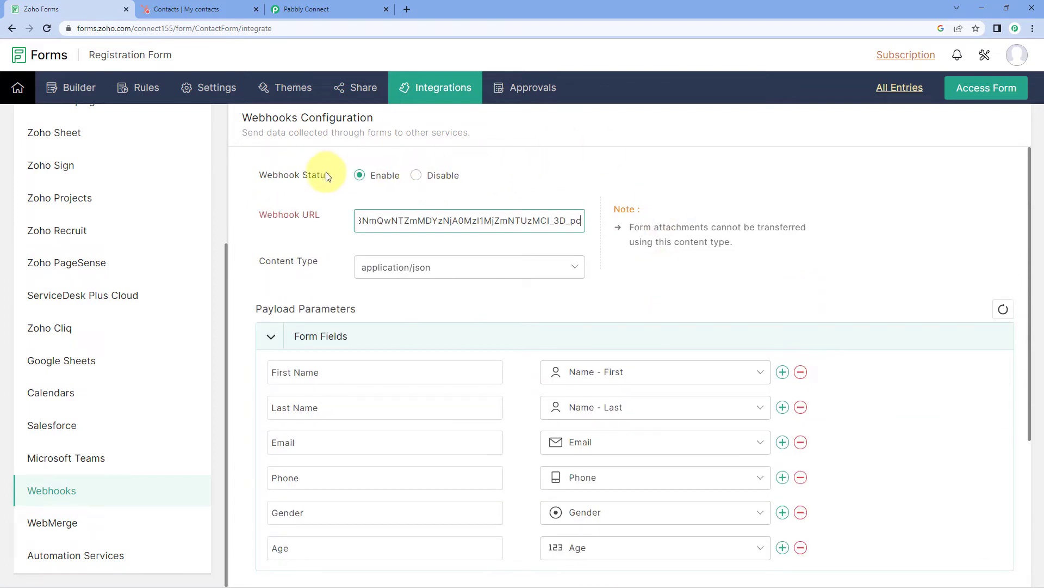
left_click(359, 175)
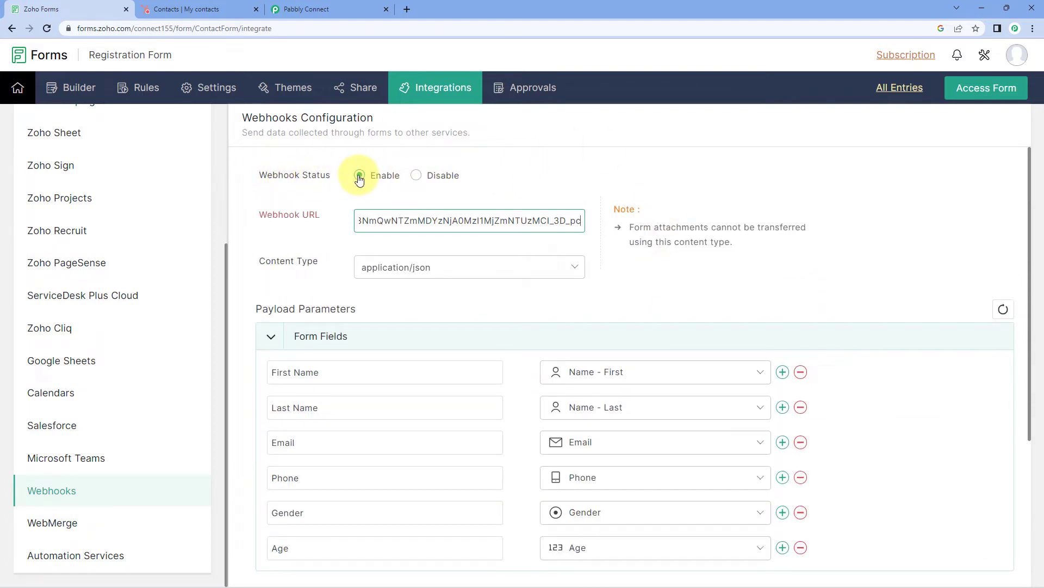
triple_click(406, 223)
key("BackSpace")
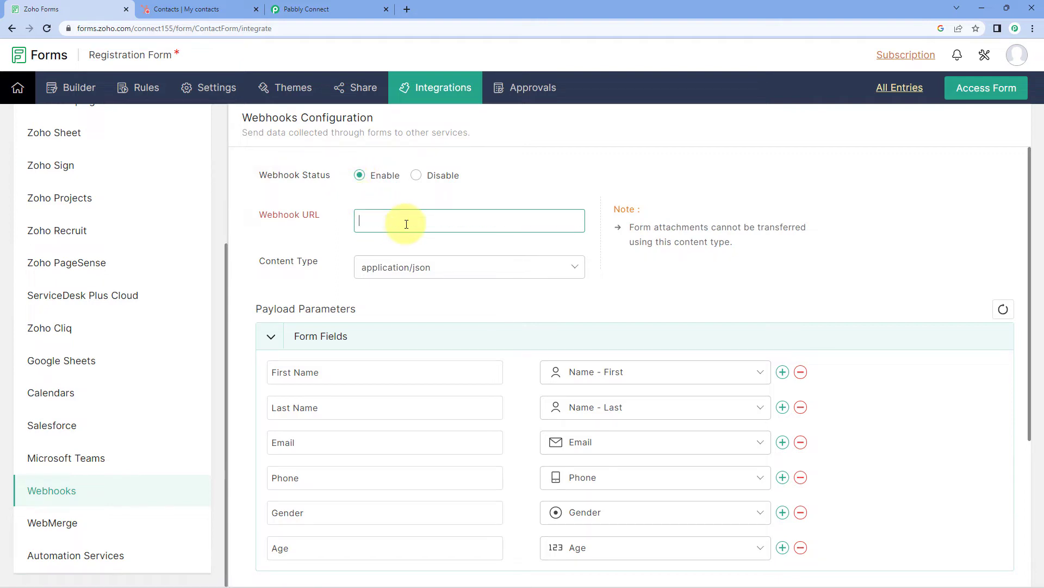
Paste the Pabbly Connect webhook URL into the Zoho Forms Webhook URL field
left_click(325, 9)
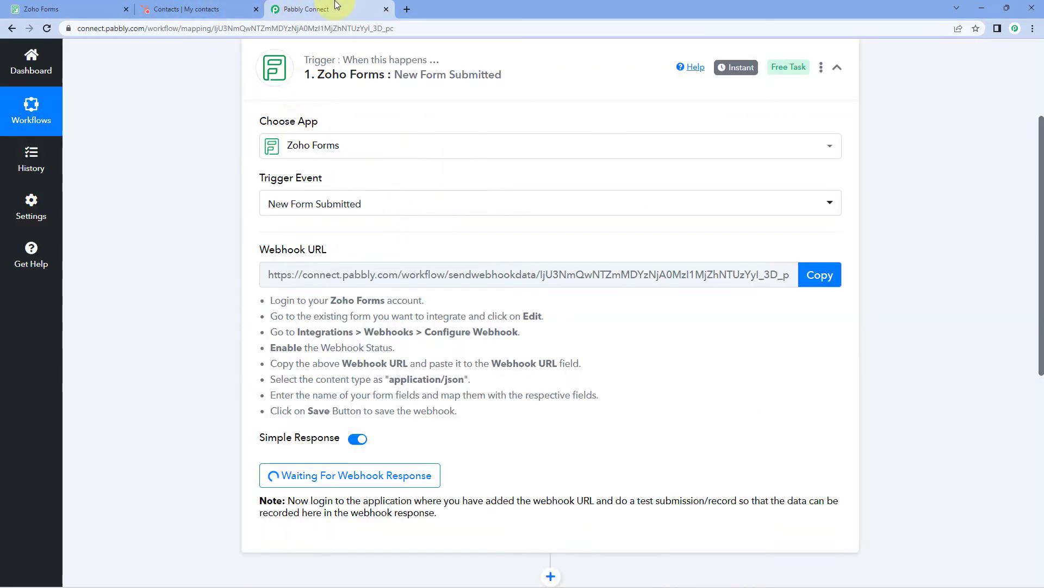
left_click(825, 278)
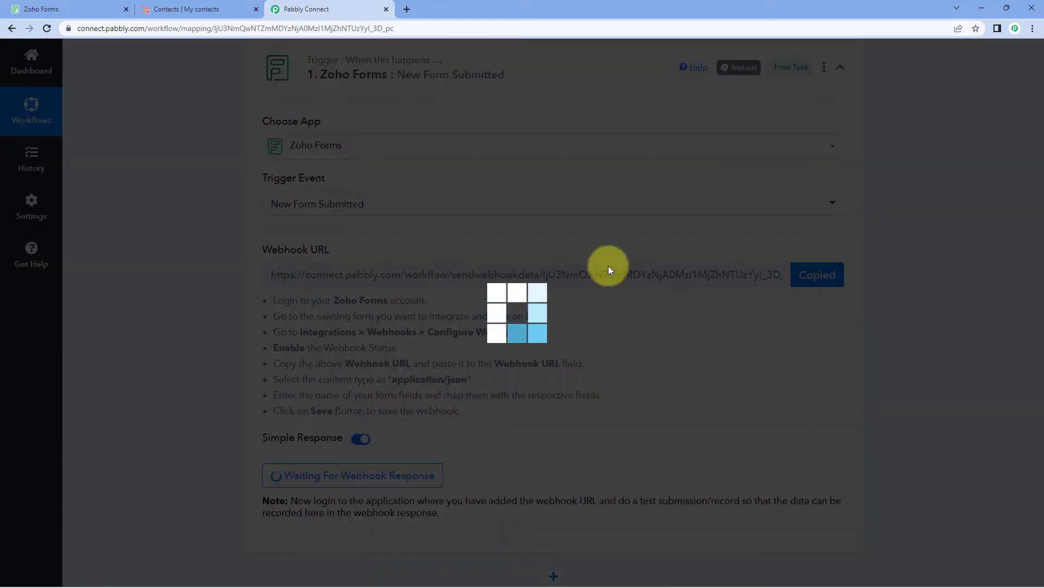
left_click(41, 9)
right_click(406, 221)
left_click(430, 309)
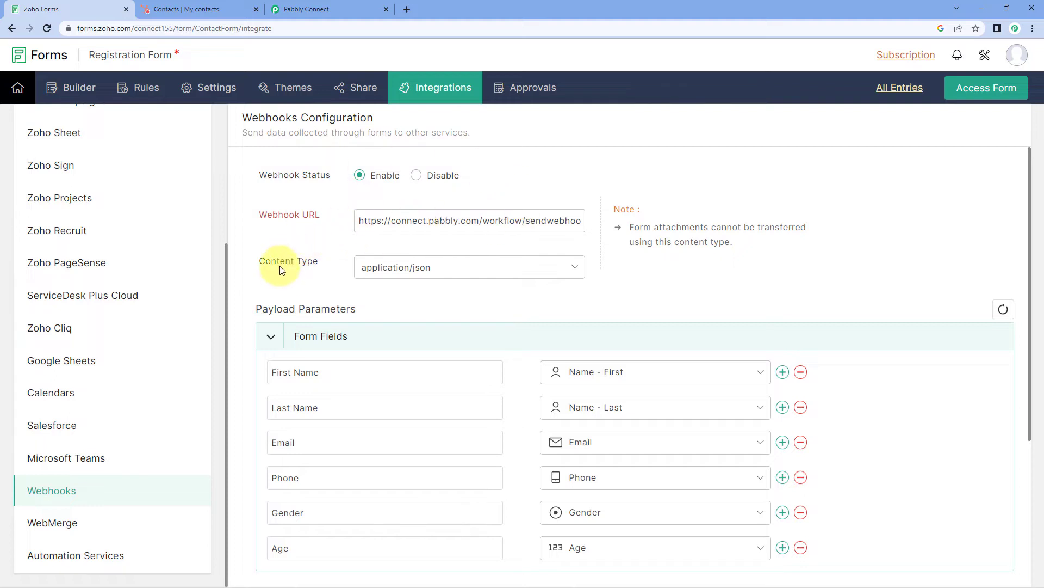
Keep application/json as the content type, matching Pabbly's required content type
left_click(433, 267)
left_click(399, 295)
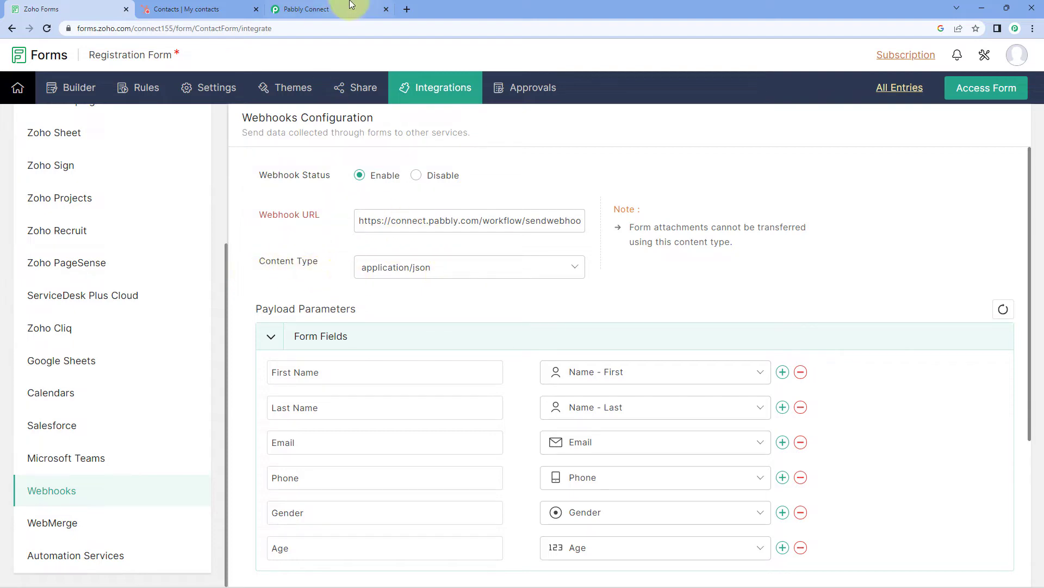
left_click(327, 9)
left_click(377, 332)
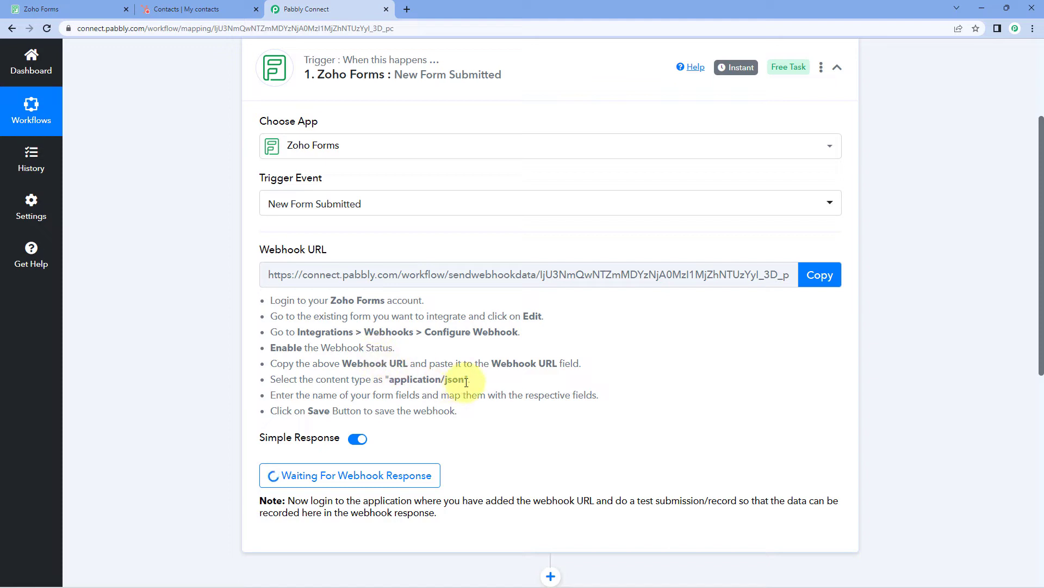
left_click_drag(470, 379, 387, 380)
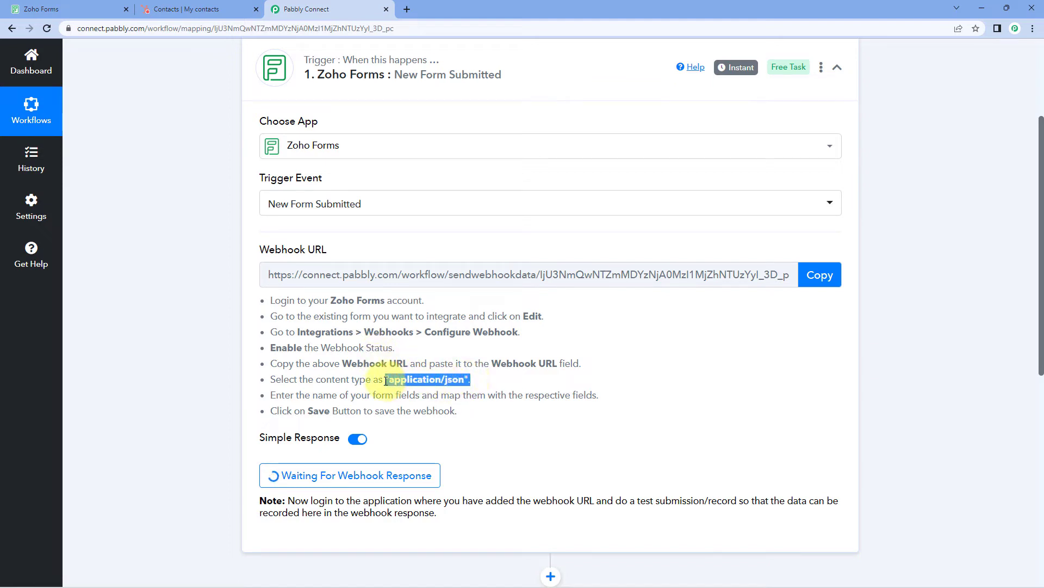
left_click(506, 376)
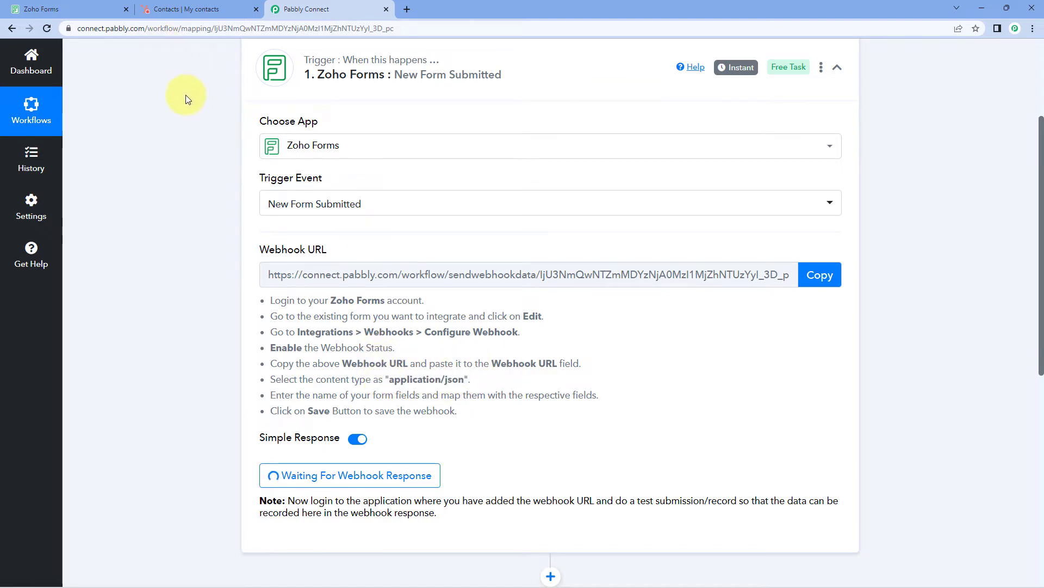
Review the field mappings and save the webhook configuration
left_click(87, 5)
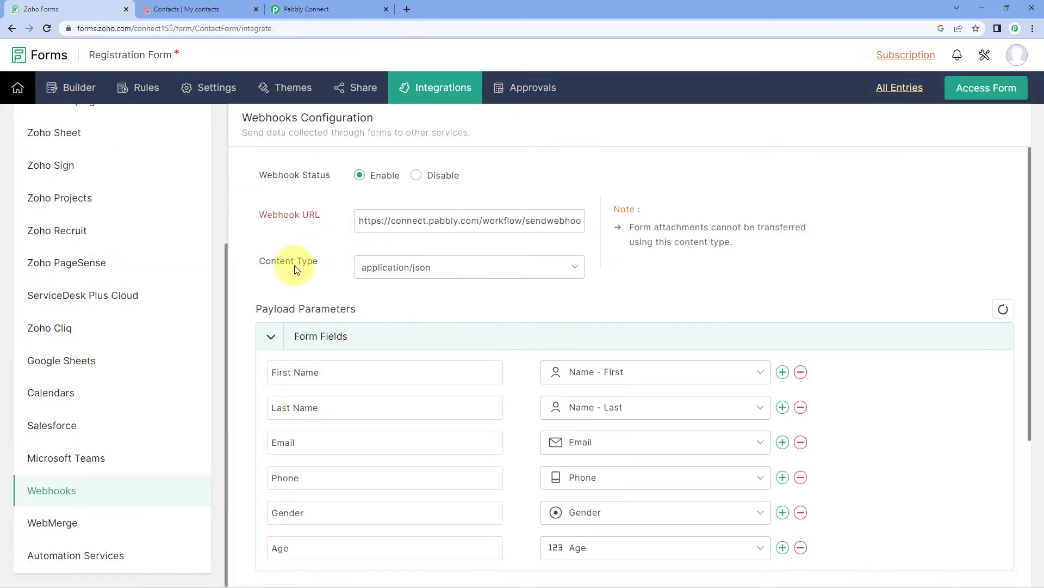
scroll(310, 182, "down", 2)
scroll(435, 182, "down", 2)
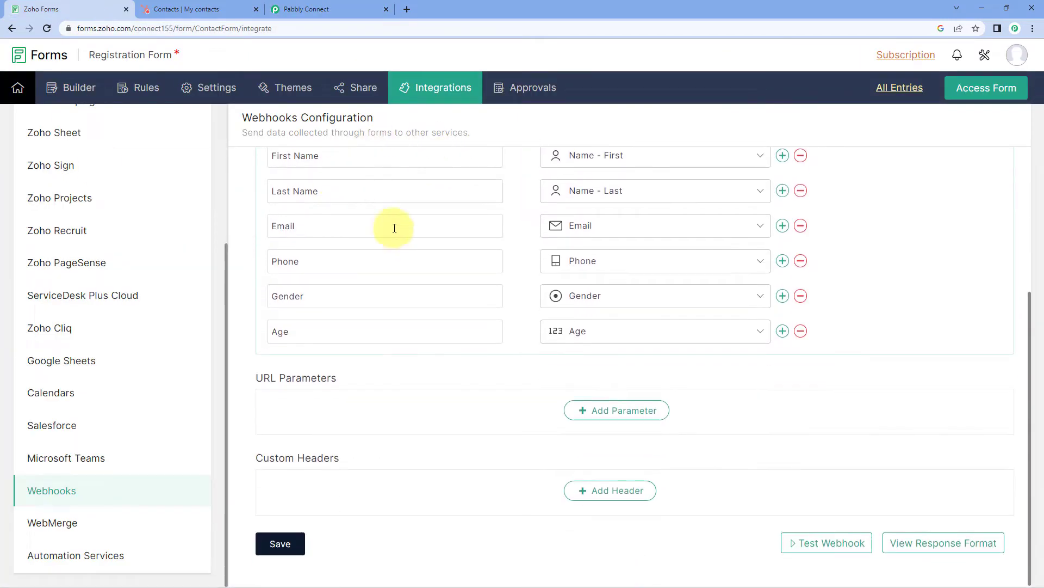
scroll(489, 229, "up", 3)
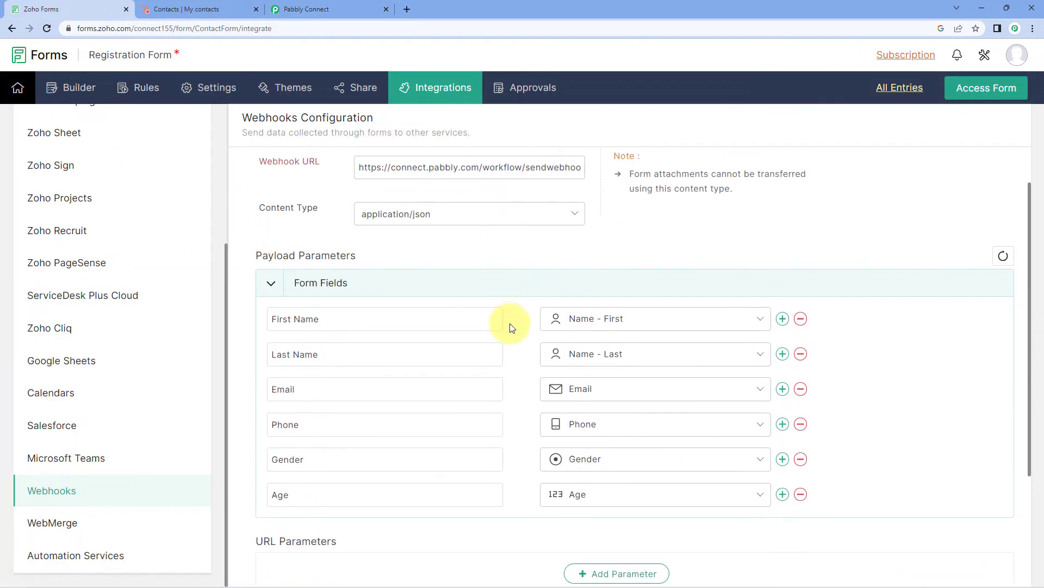
scroll(506, 326, "down", 3)
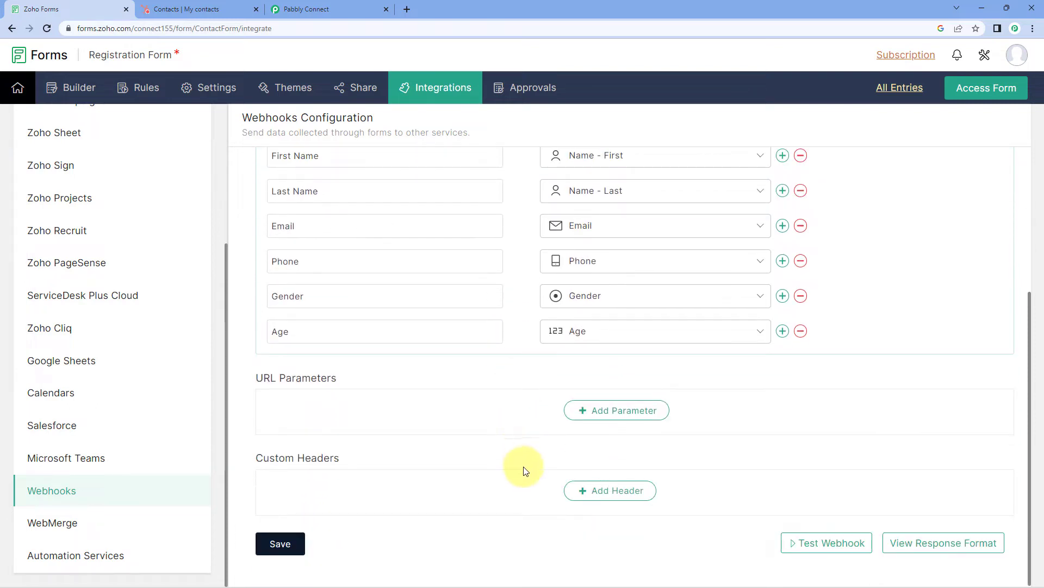
left_click(292, 544)
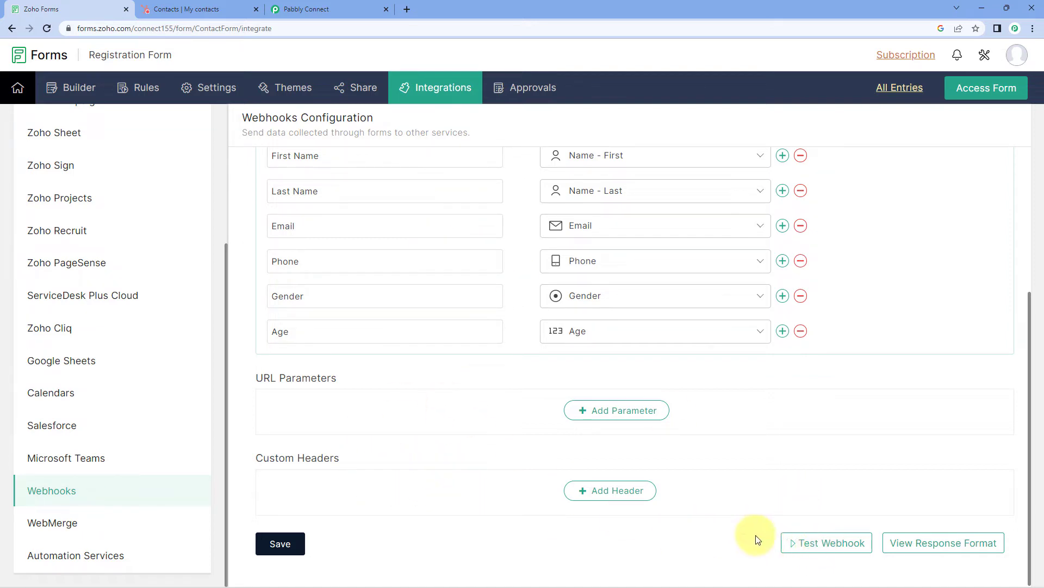
Run a webhook test submission from Zoho Forms, getting status 200 and Response Accepted
left_click(820, 548)
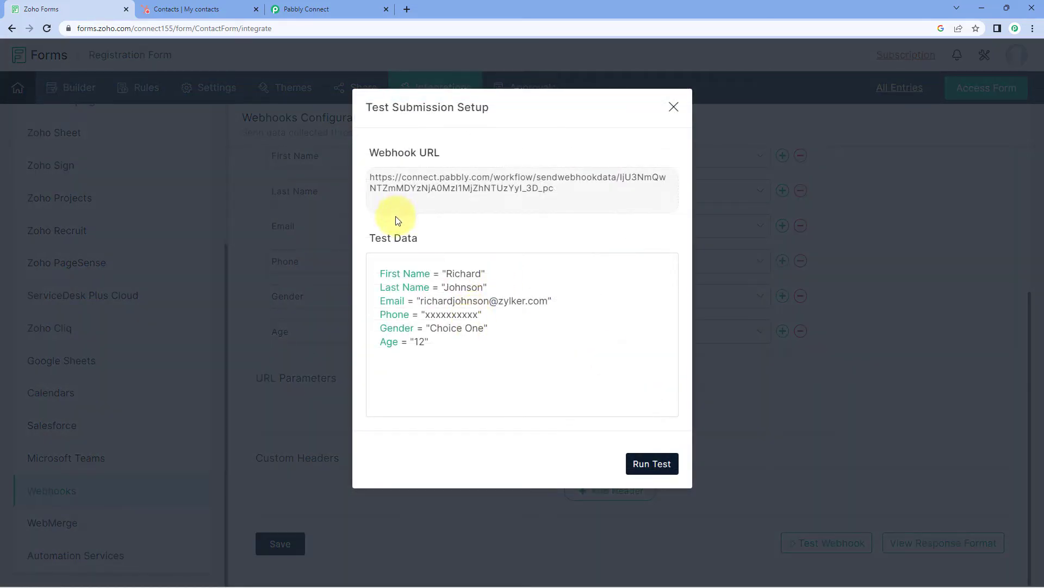
left_click(338, 7)
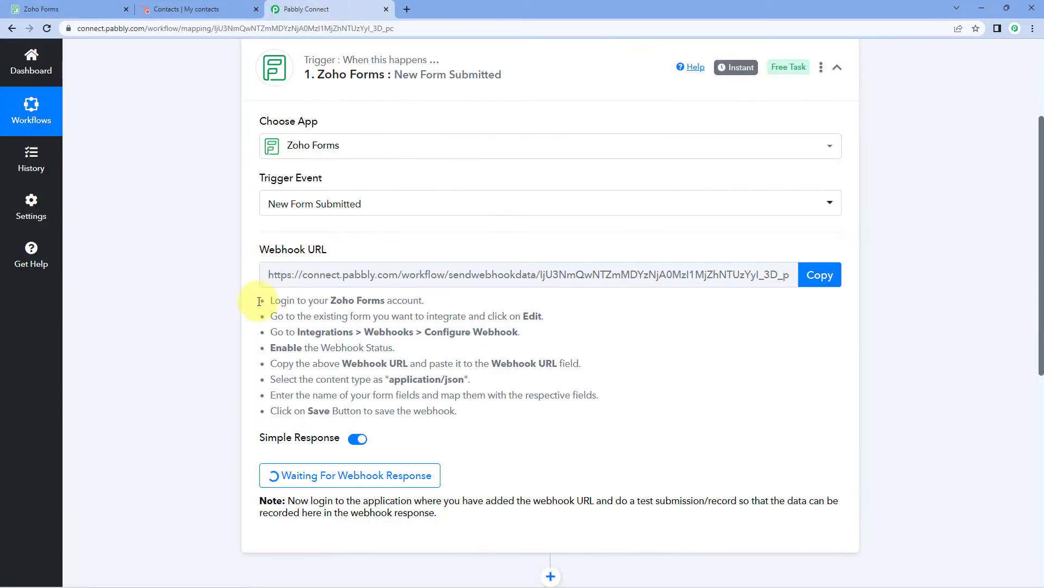
scroll(204, 321, "down", 2)
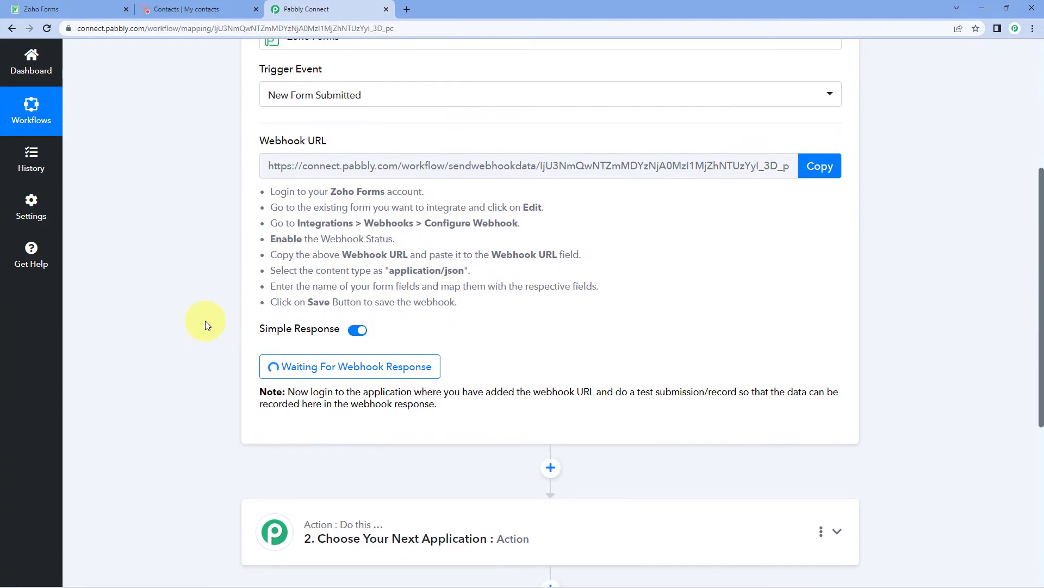
scroll(264, 302, "down", 1)
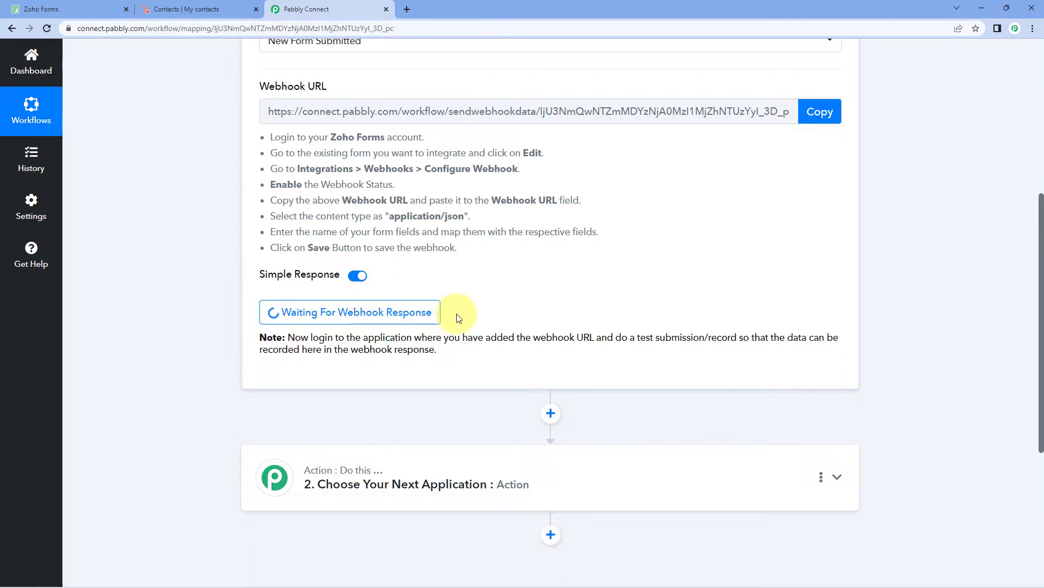
left_click(81, 8)
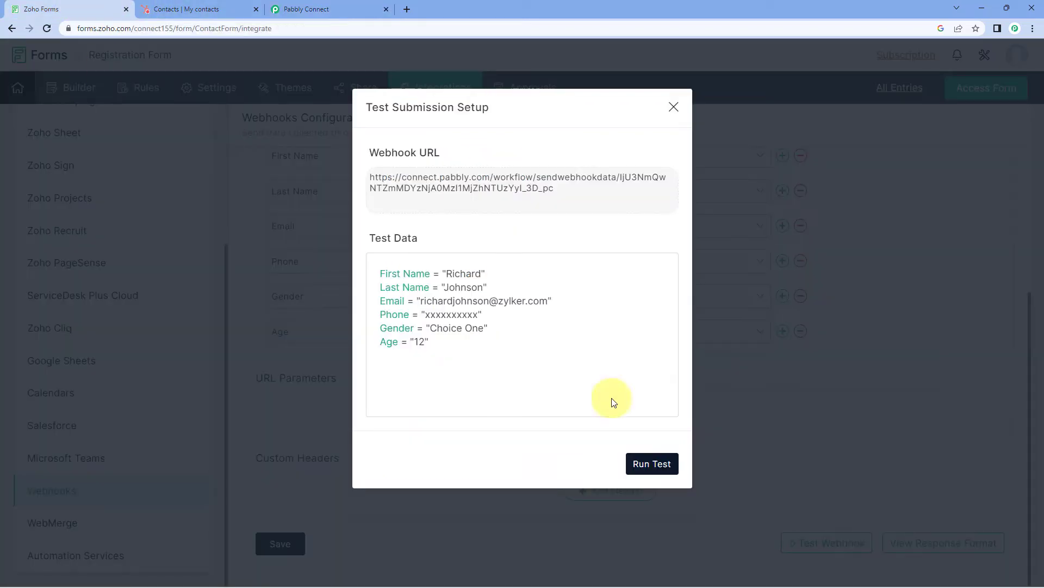
left_click(652, 465)
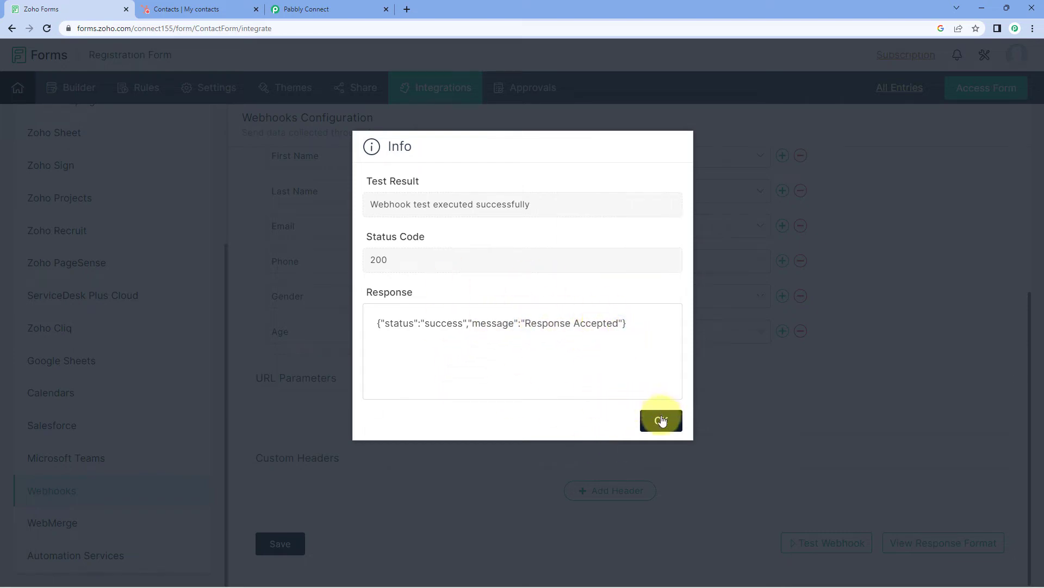
left_click(662, 420)
Review the captured Phone, Last Name, Gender, First Name, Email and Age test values in Pabbly
left_click(331, 8)
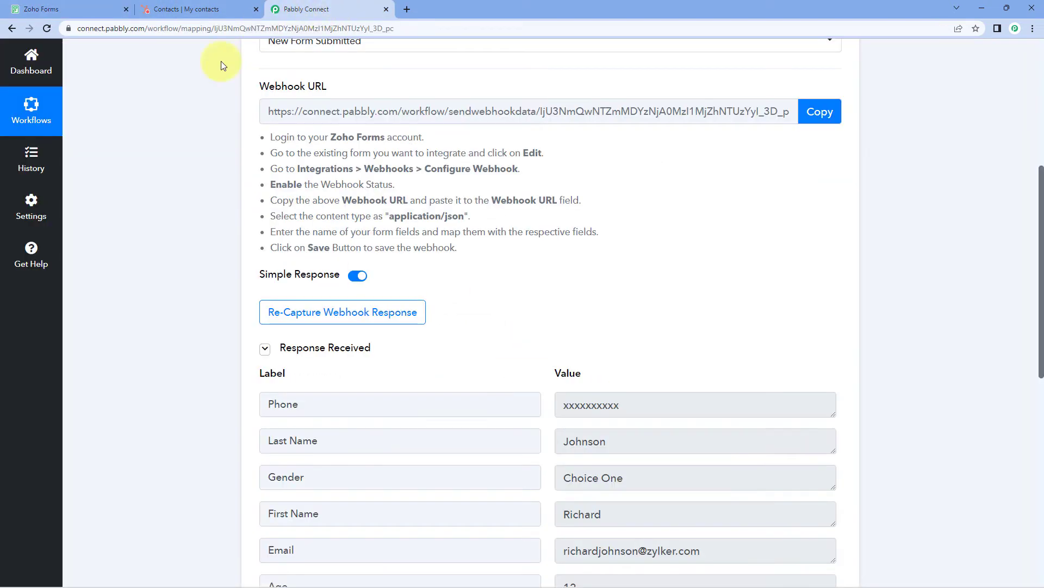
scroll(174, 240, "down", 3)
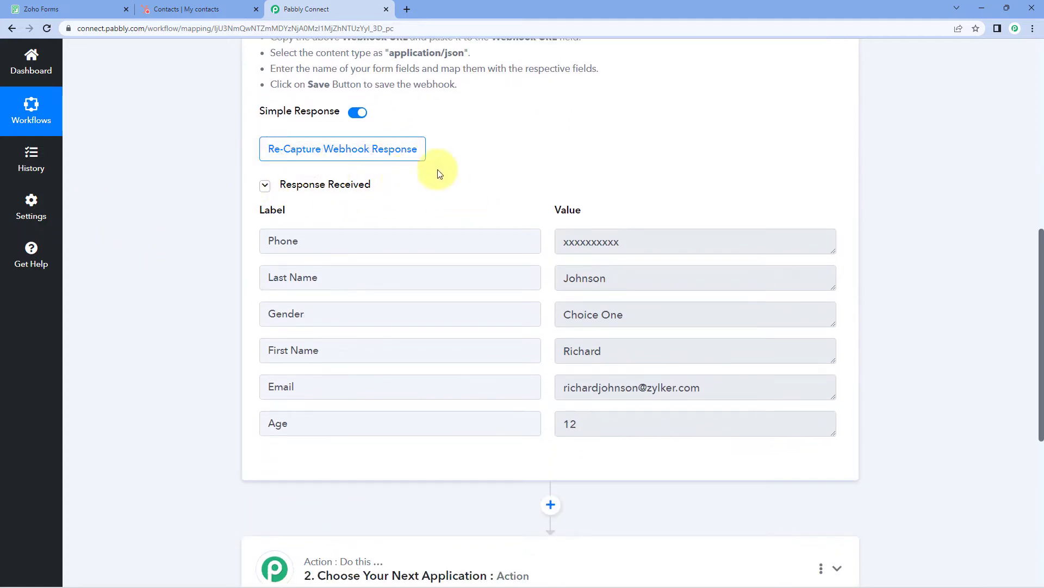
left_click_drag(630, 240, 511, 245)
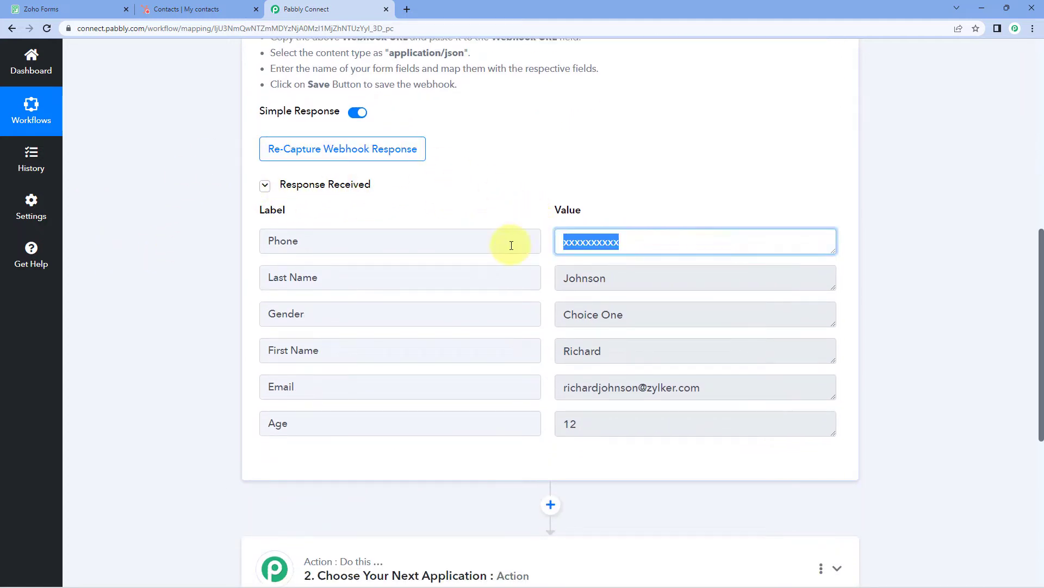
left_click_drag(618, 278, 509, 283)
left_click_drag(635, 318, 560, 326)
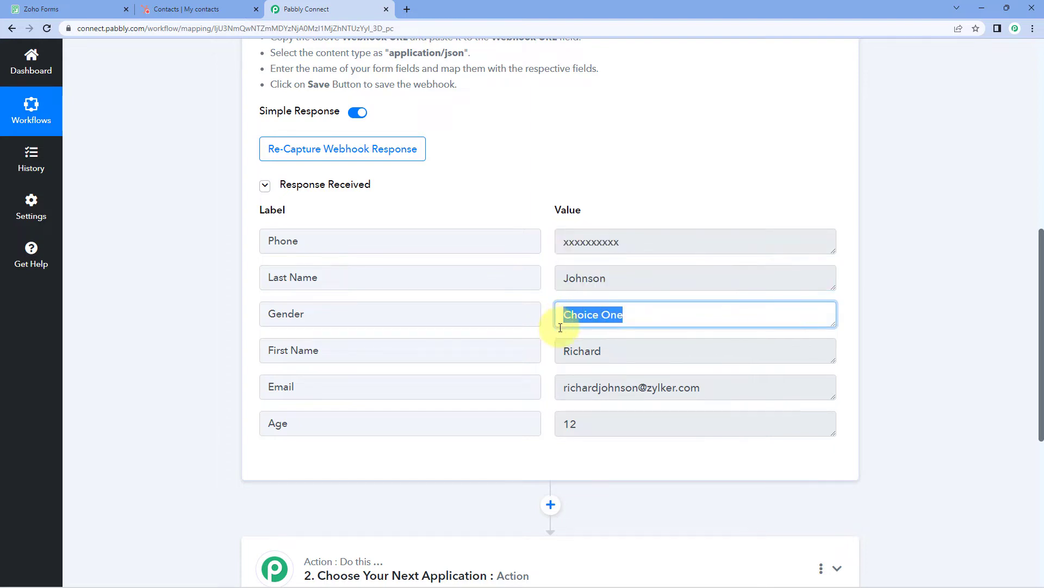
left_click_drag(631, 352, 531, 359)
left_click_drag(723, 378, 540, 393)
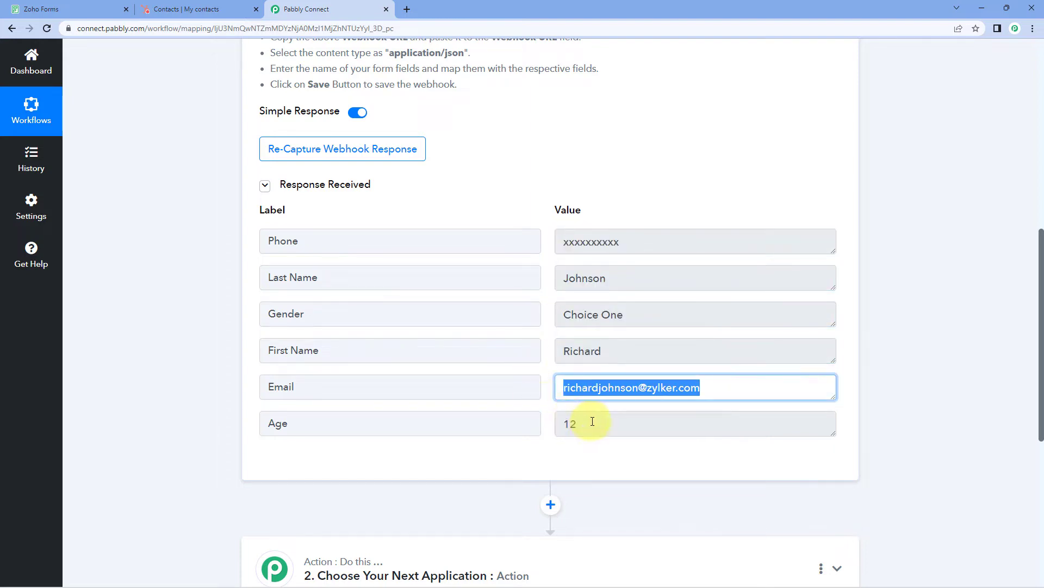
left_click_drag(593, 422, 539, 430)
left_click(546, 357)
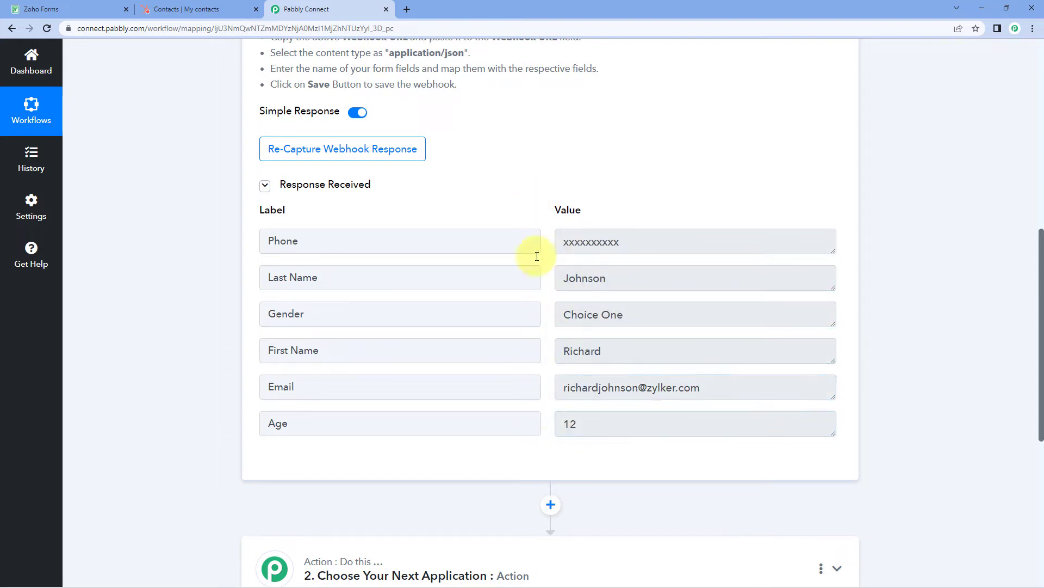
left_click(24, 5)
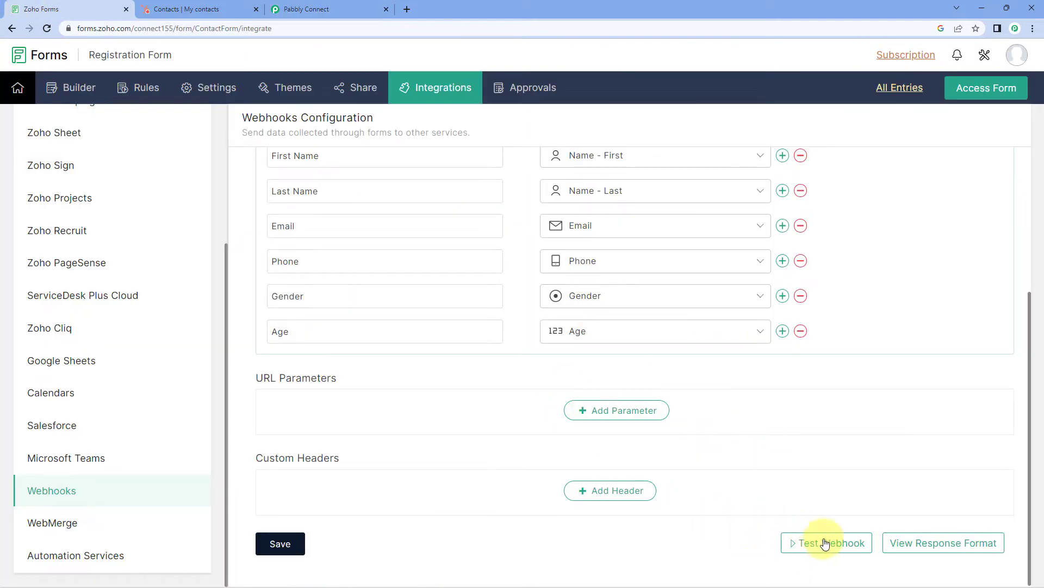
left_click(353, 8)
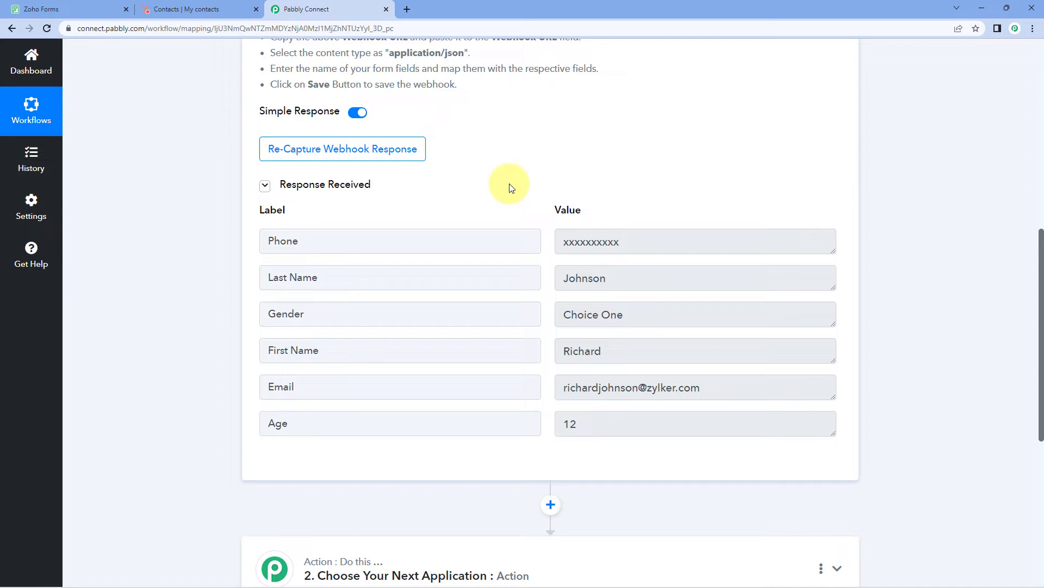
Re-capture the webhook response in Pabbly Connect, confirm it, and return to Zoho Forms
left_click(312, 147)
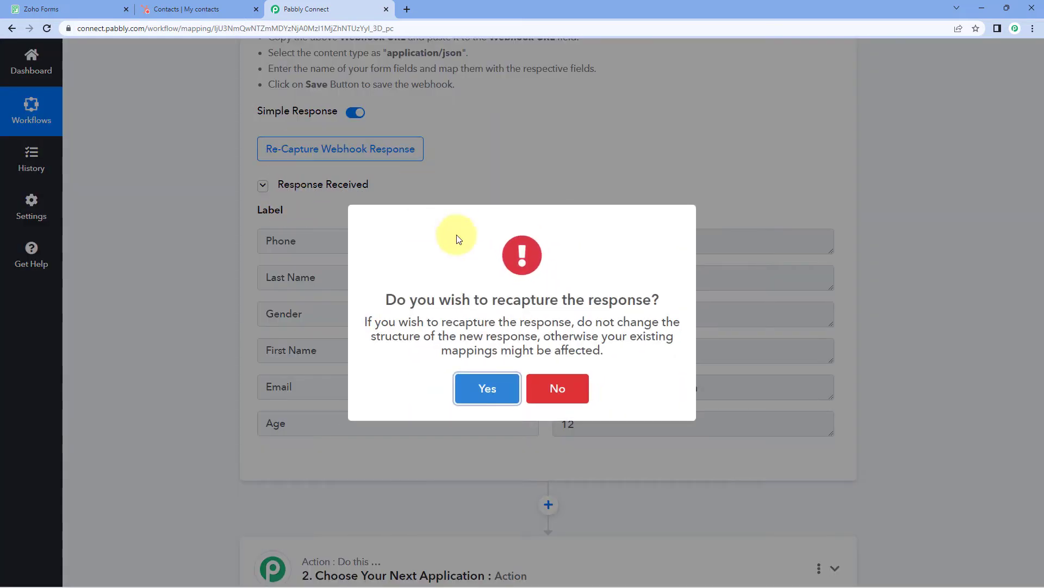
left_click(478, 393)
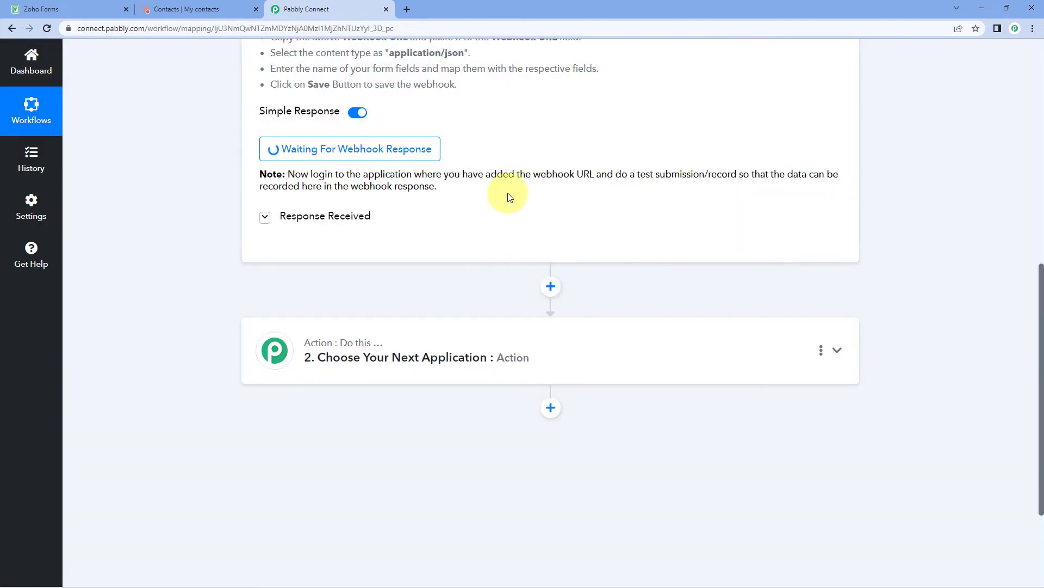
left_click(85, 5)
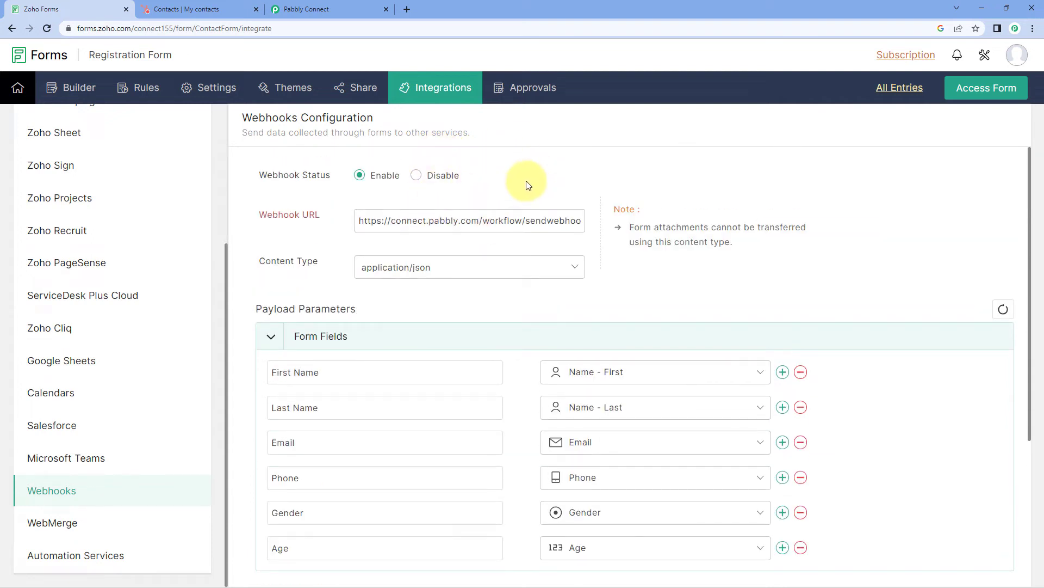
Open the Registration Form's public permalink in a new browser tab
left_click(354, 94)
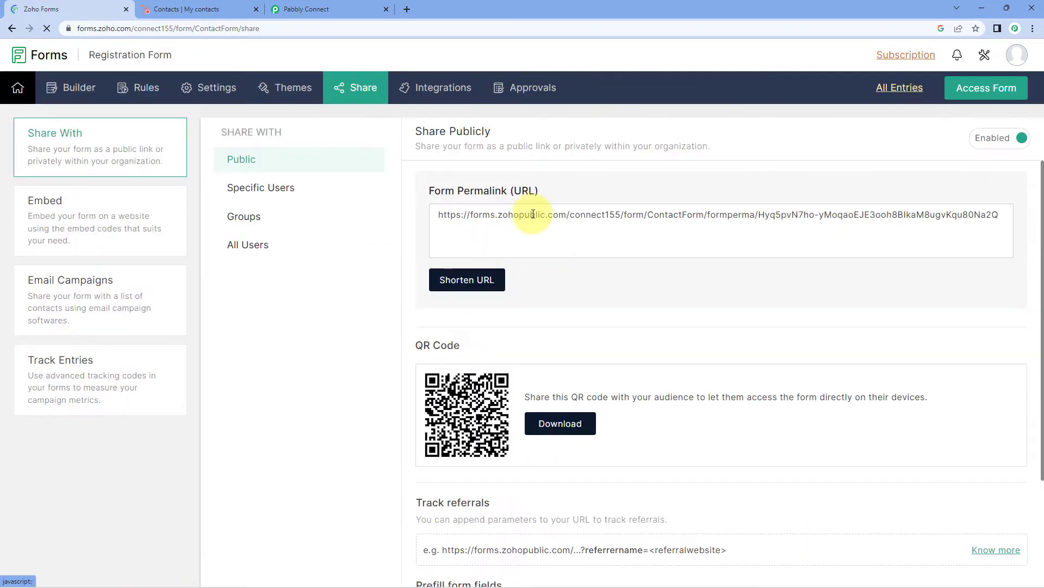
left_click(538, 215)
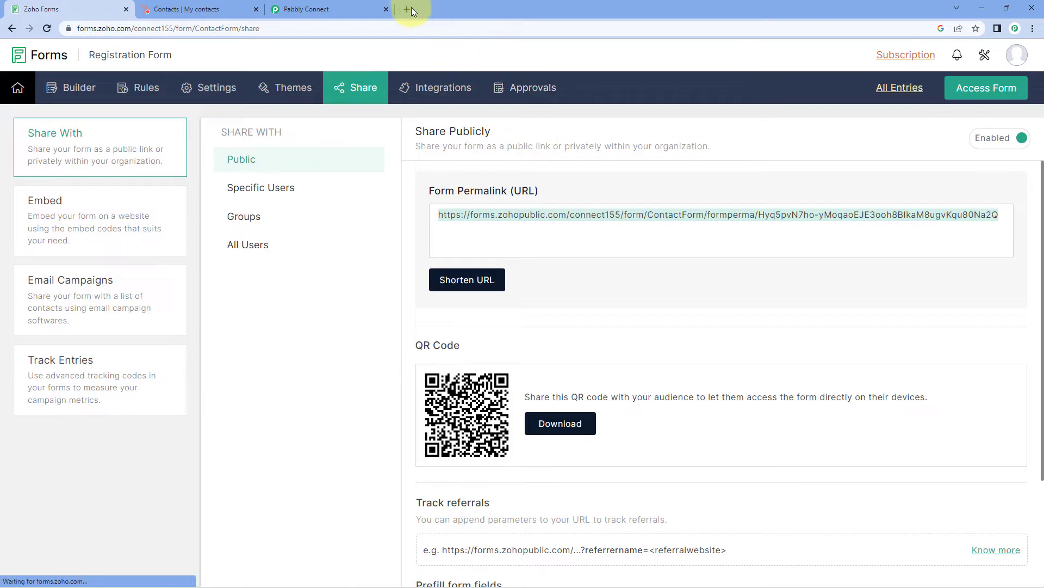
left_click(408, 8)
key("ctrl+v")
key("Return")
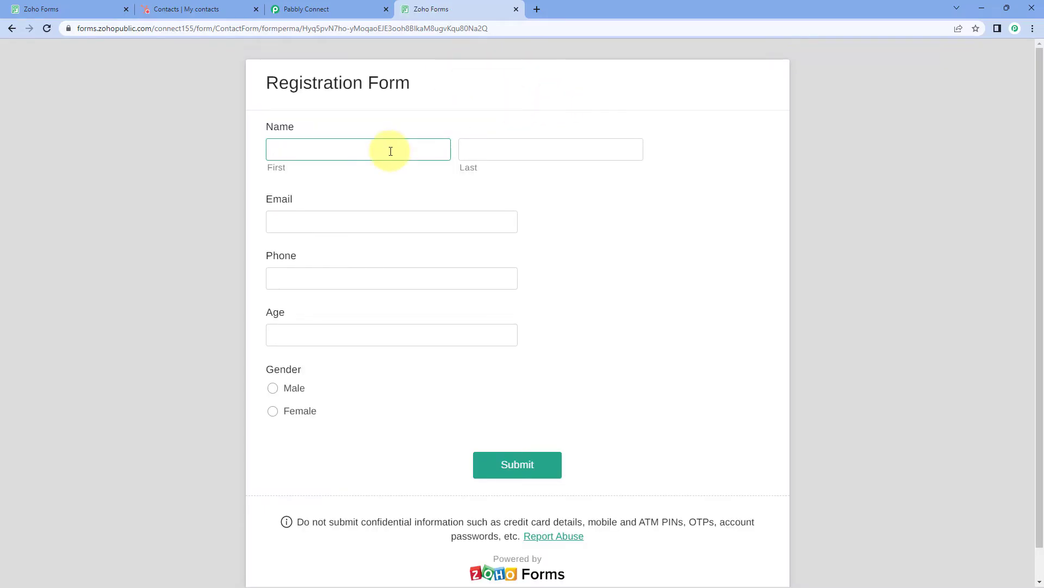
Fill in a last name, an email, age 25 and gender Male, then submit the form
key("Tab")
type("U")
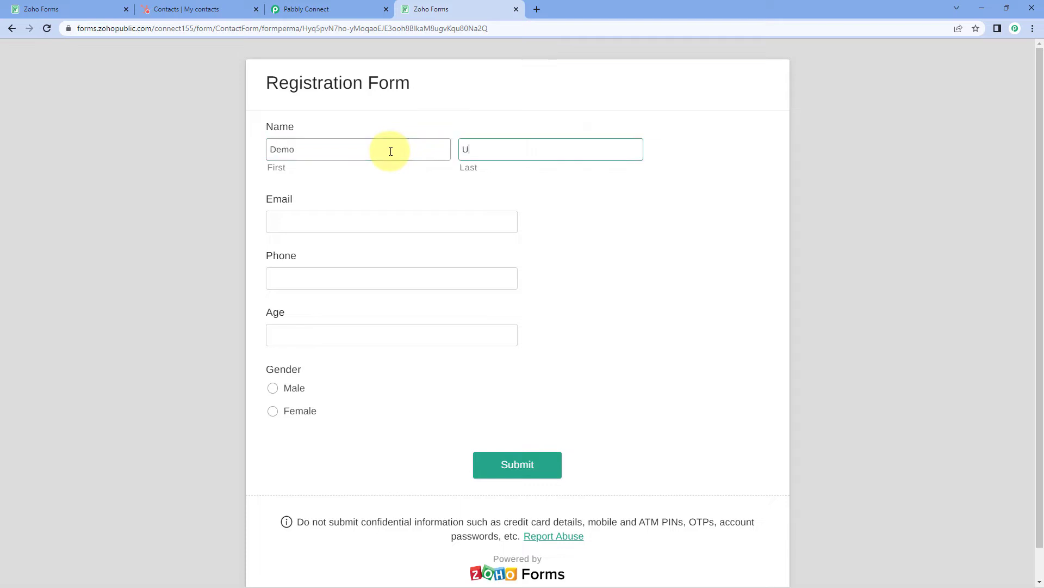
type("ser")
key("Tab")
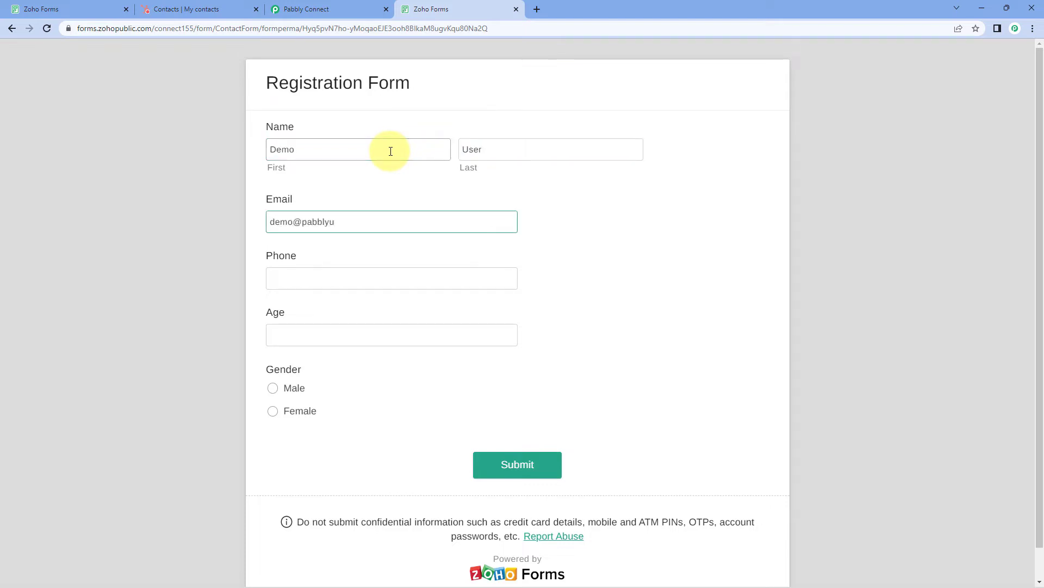
key("Tab")
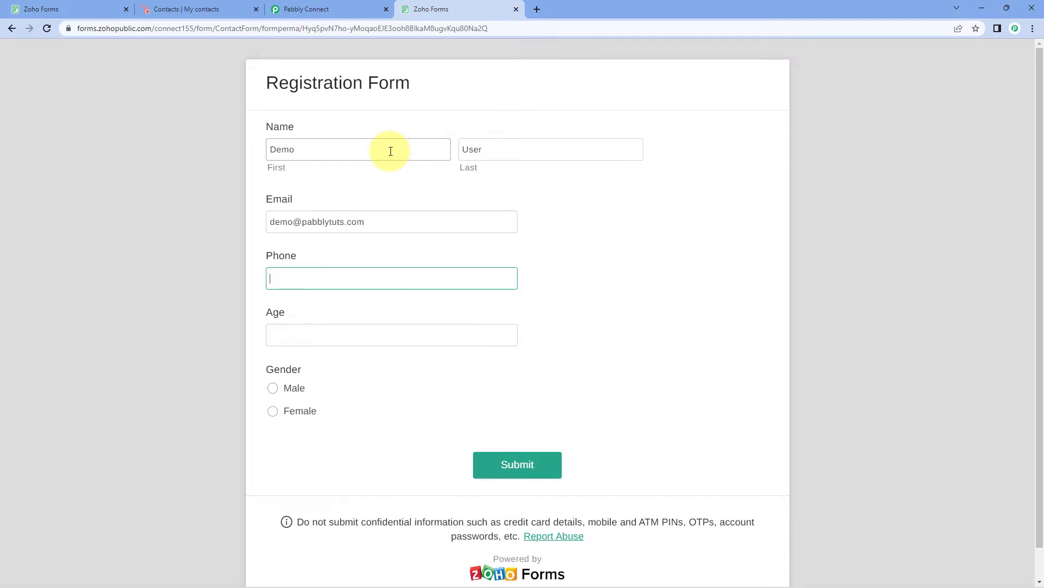
key("Tab")
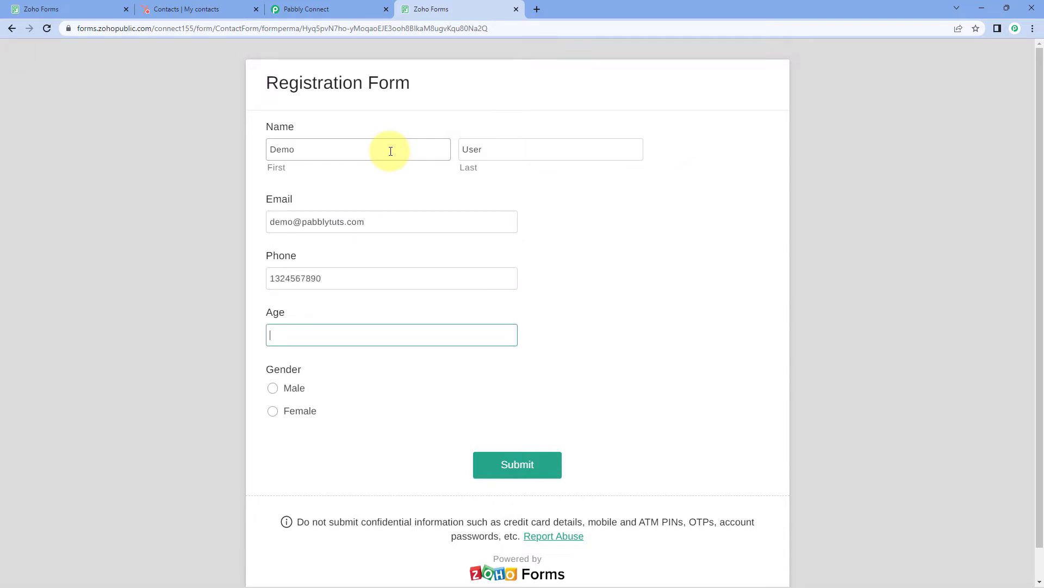
type("25")
key("Tab")
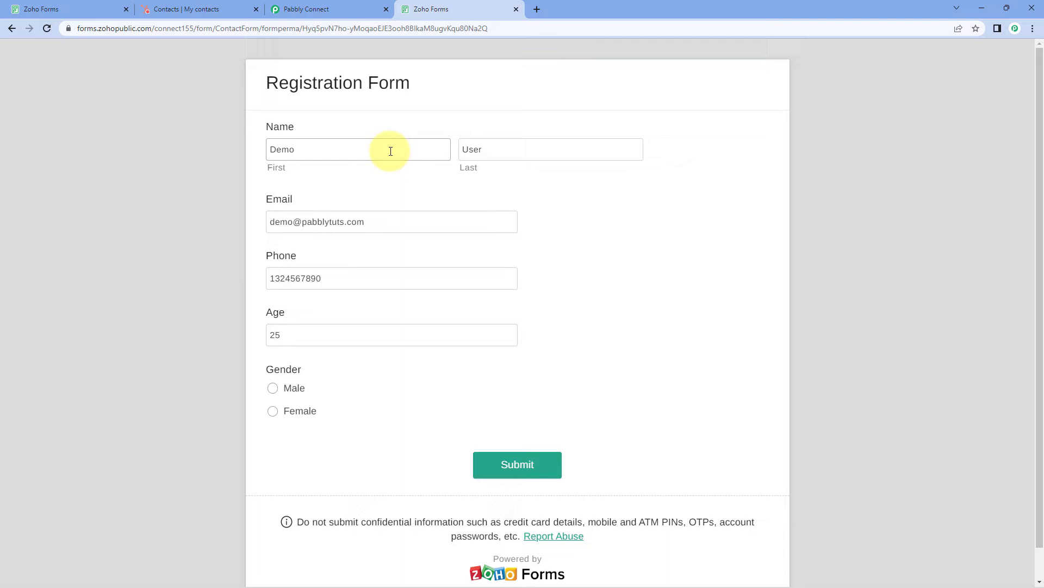
left_click(273, 388)
left_click(530, 466)
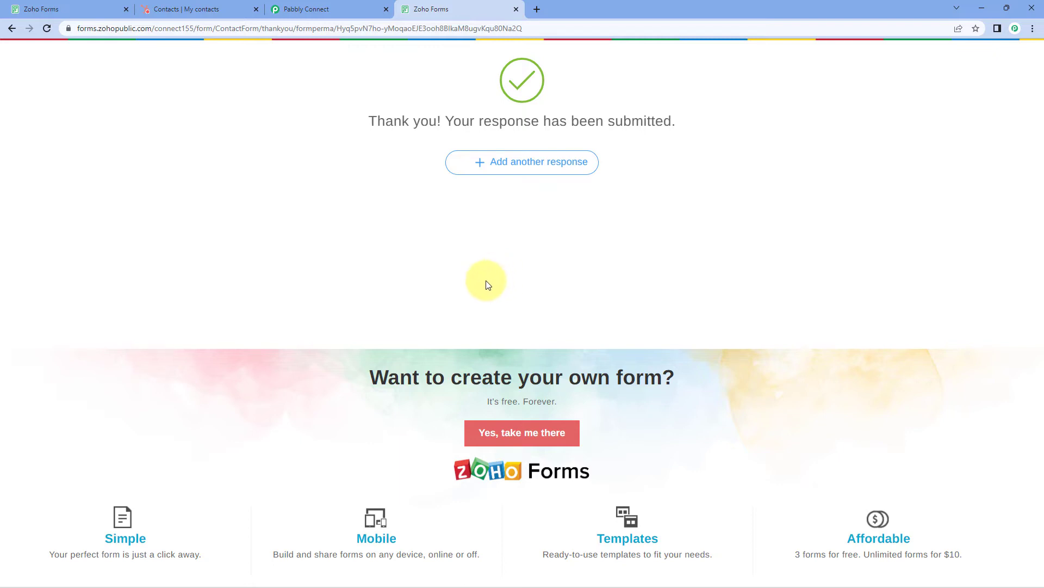
left_click(113, 8)
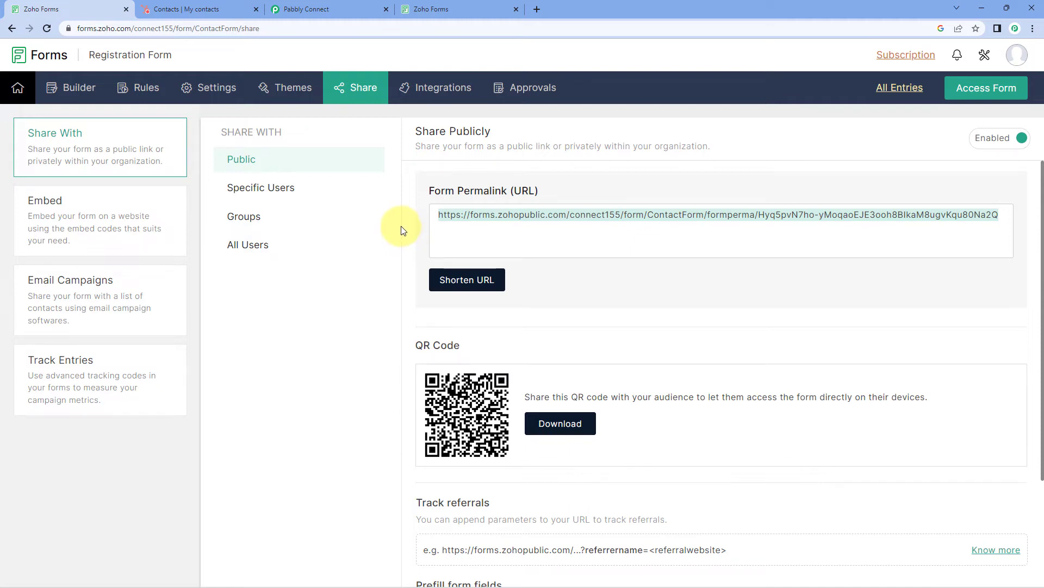
Review the captured submission in Pabbly: names, phone, email, Gender Male and Age 25
left_click(324, 9)
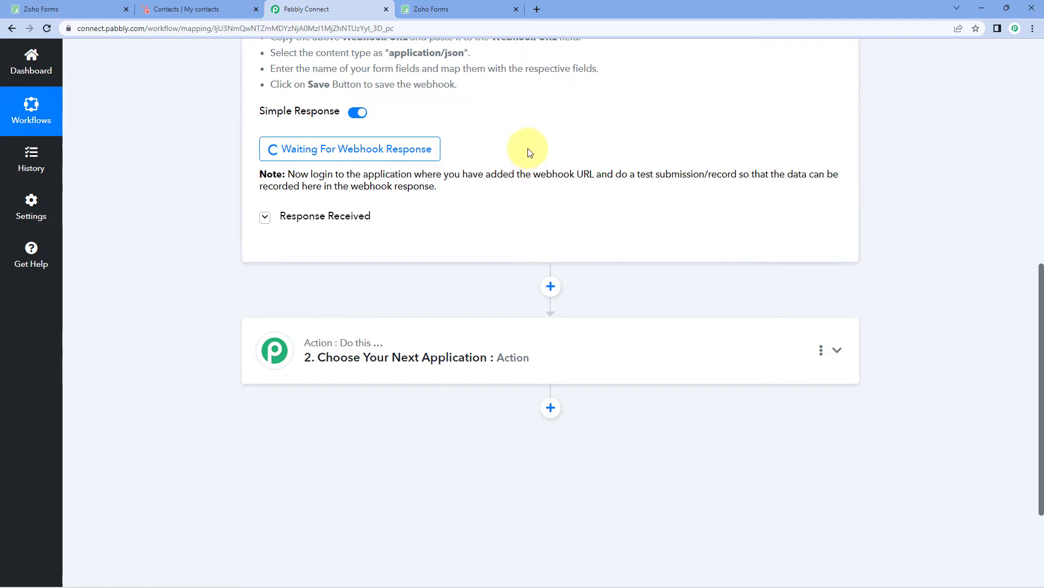
scroll(511, 166, "up", 2)
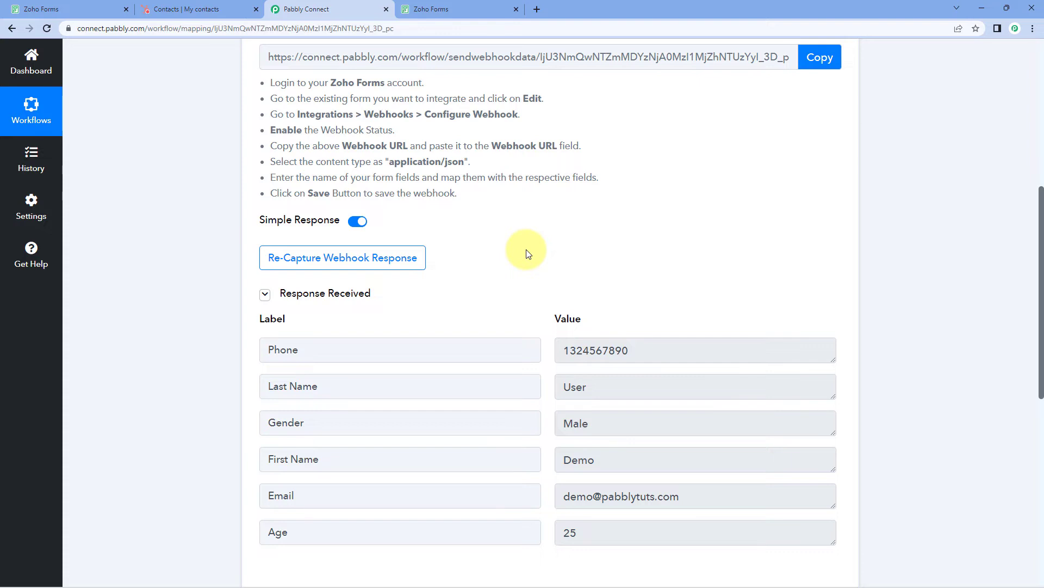
scroll(526, 253, "down", 1)
double_click(604, 405)
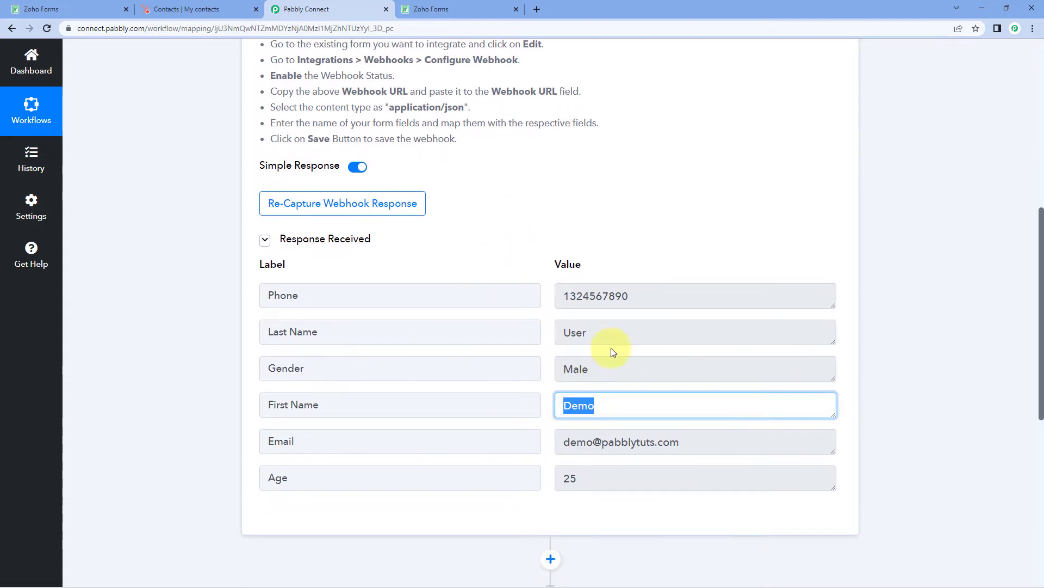
double_click(604, 333)
double_click(636, 296)
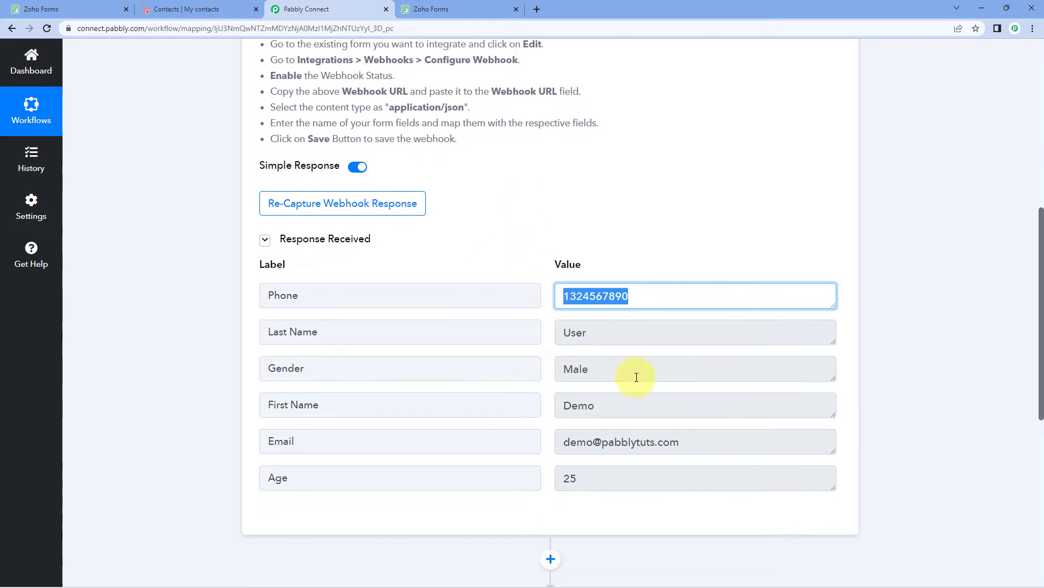
double_click(636, 376)
double_click(704, 442)
left_click_drag(593, 478, 550, 477)
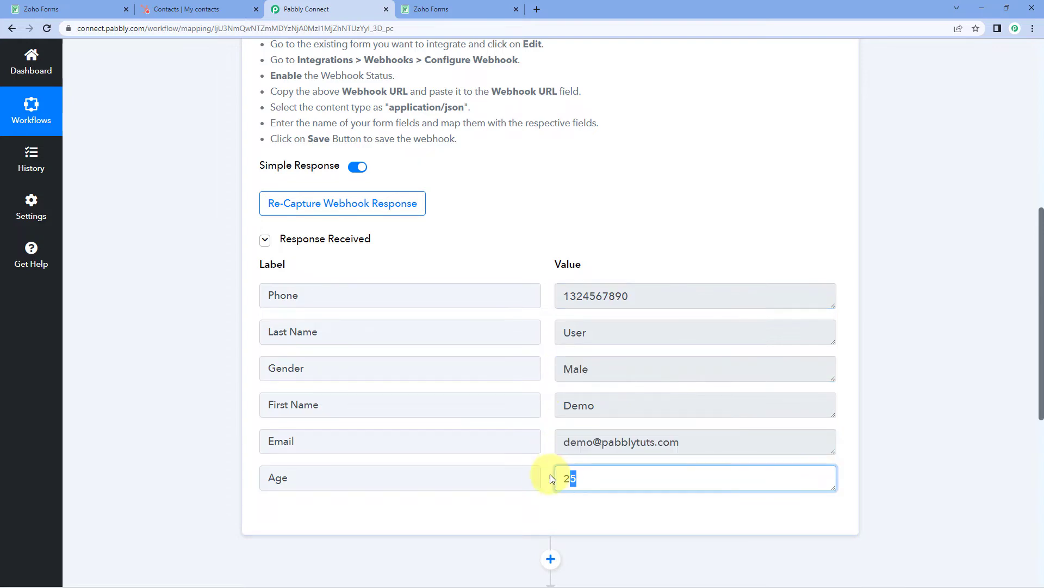
left_click(552, 396)
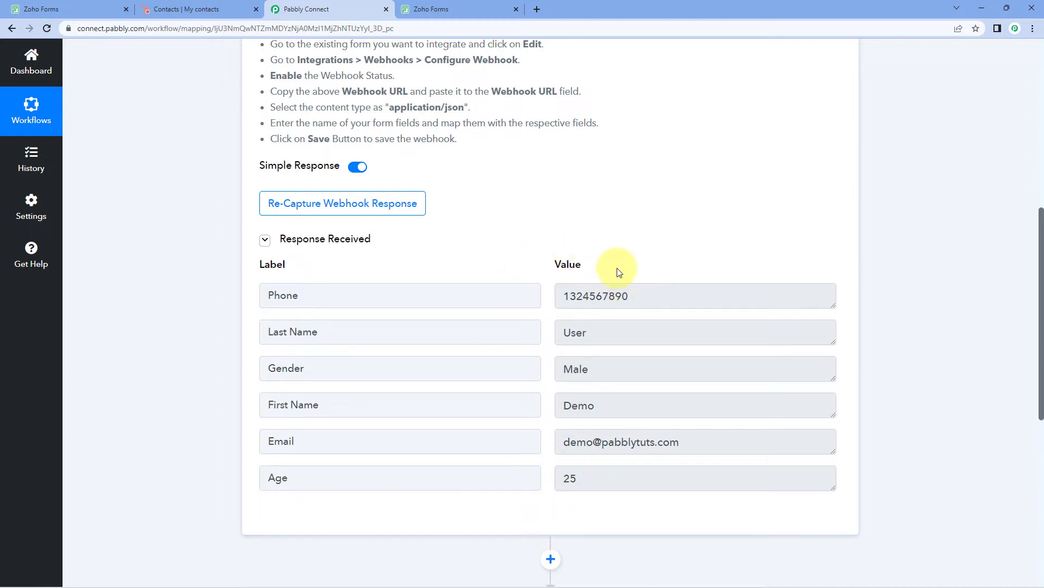
scroll(220, 242, "down", 1)
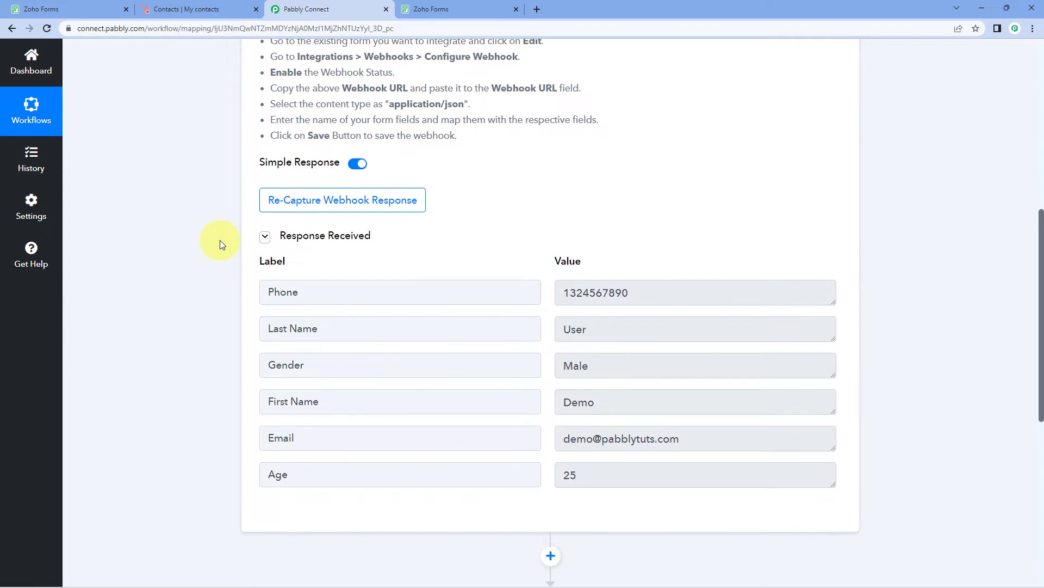
scroll(220, 240, "down", 8)
Set the second step's app to HubSpot CRM with the Create a Contact action event
left_click(400, 205)
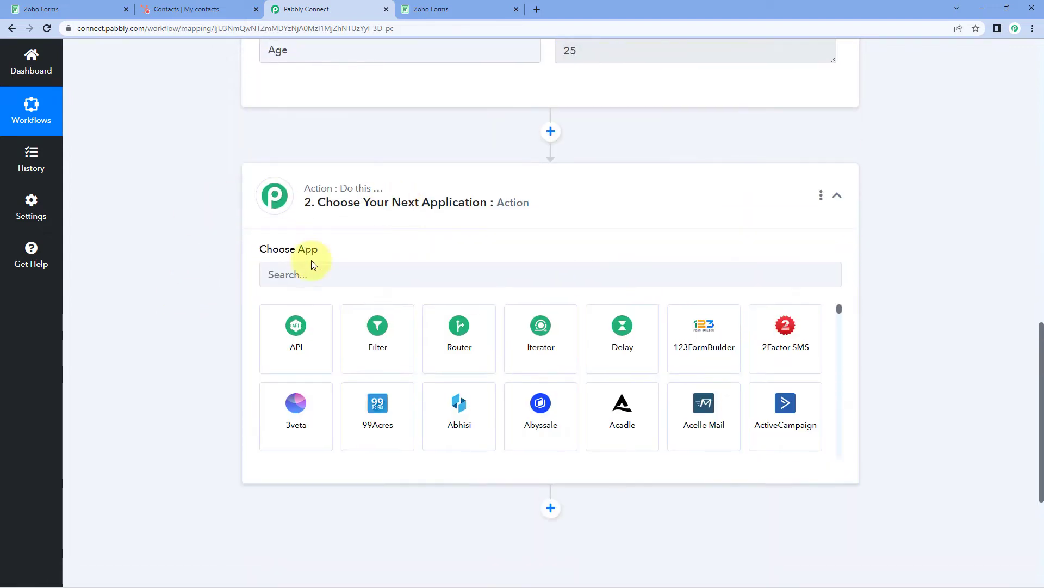
left_click(338, 272)
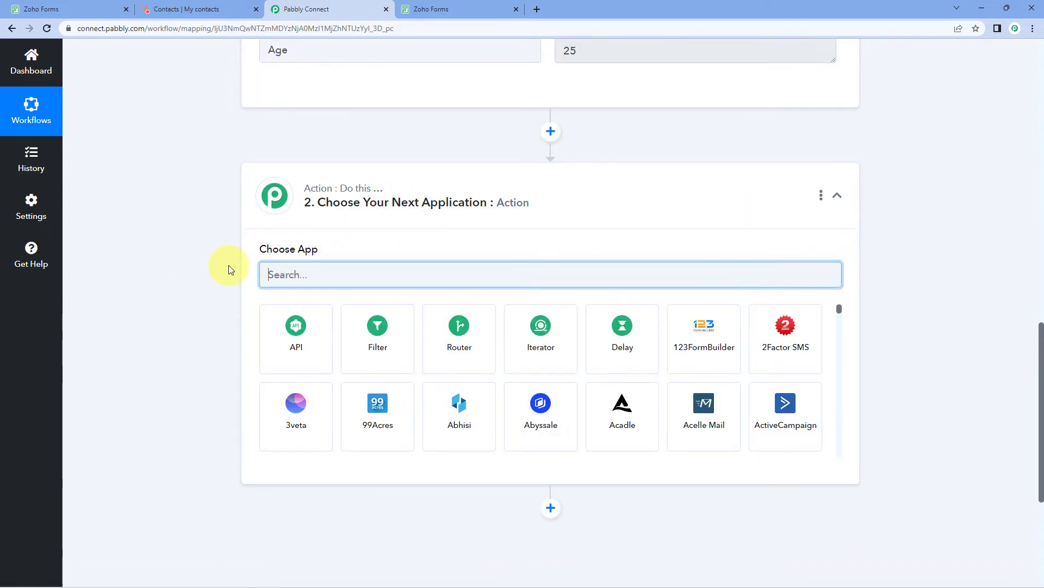
type("HubSpot")
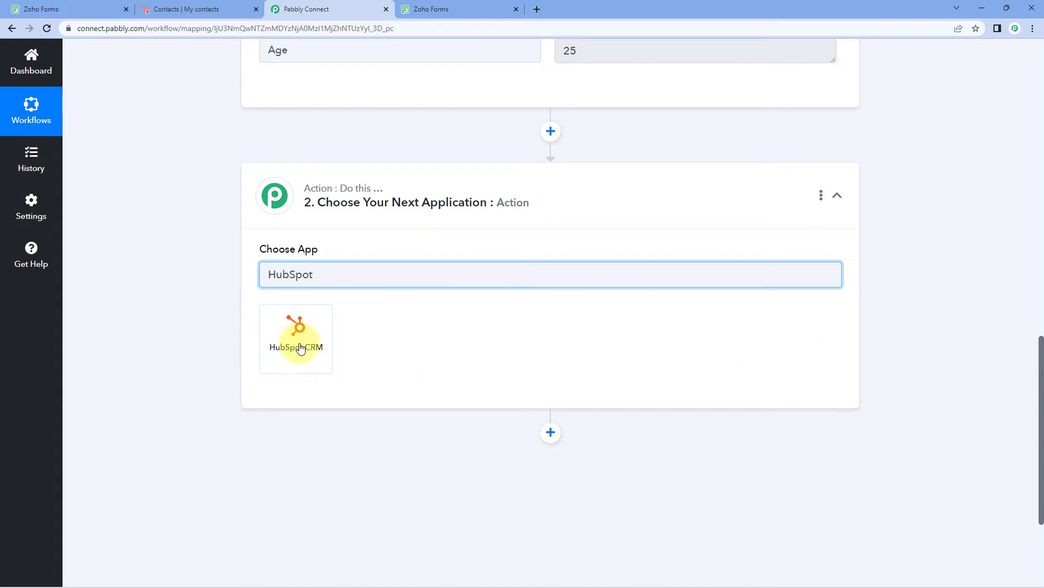
left_click(313, 346)
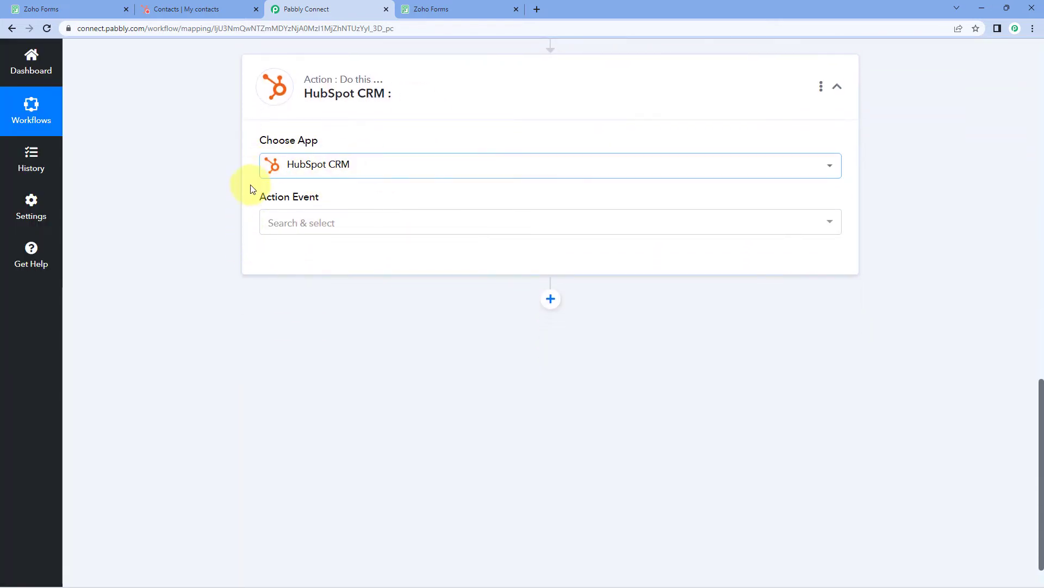
left_click(348, 223)
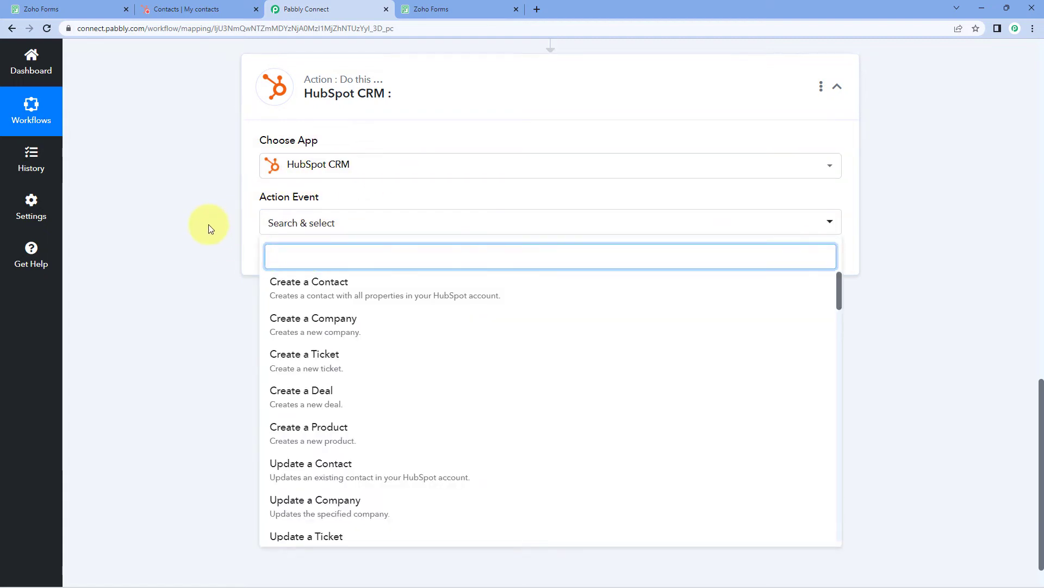
left_click(351, 239)
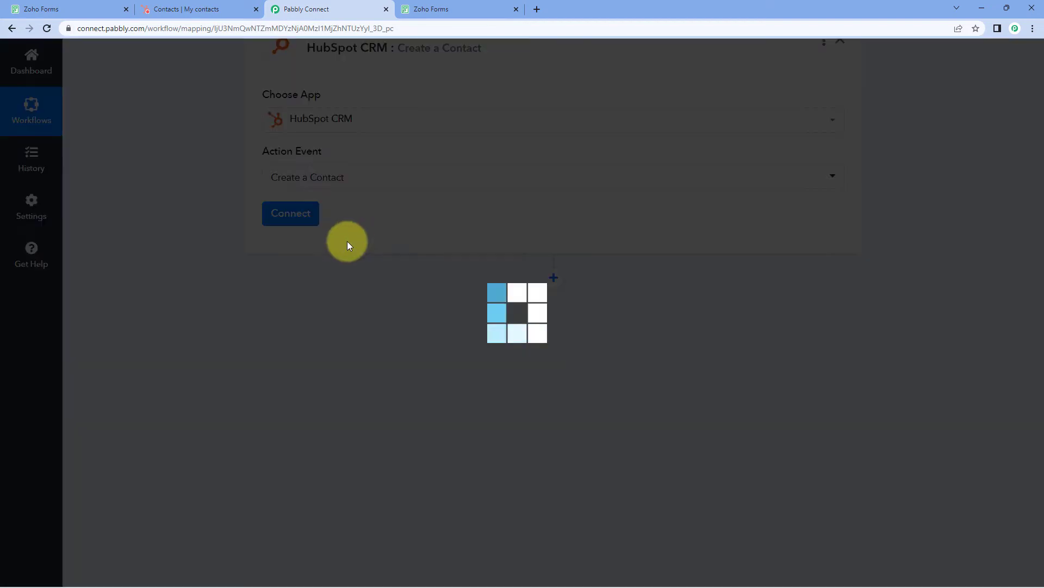
Add a new HubSpot CRM connection for the action and start authorization
left_click(291, 215)
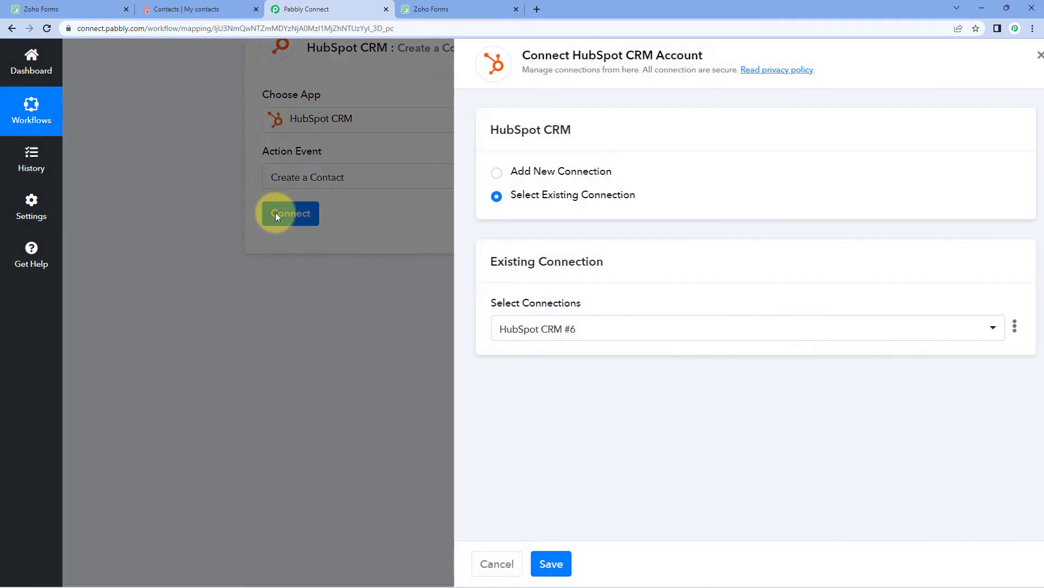
left_click(483, 173)
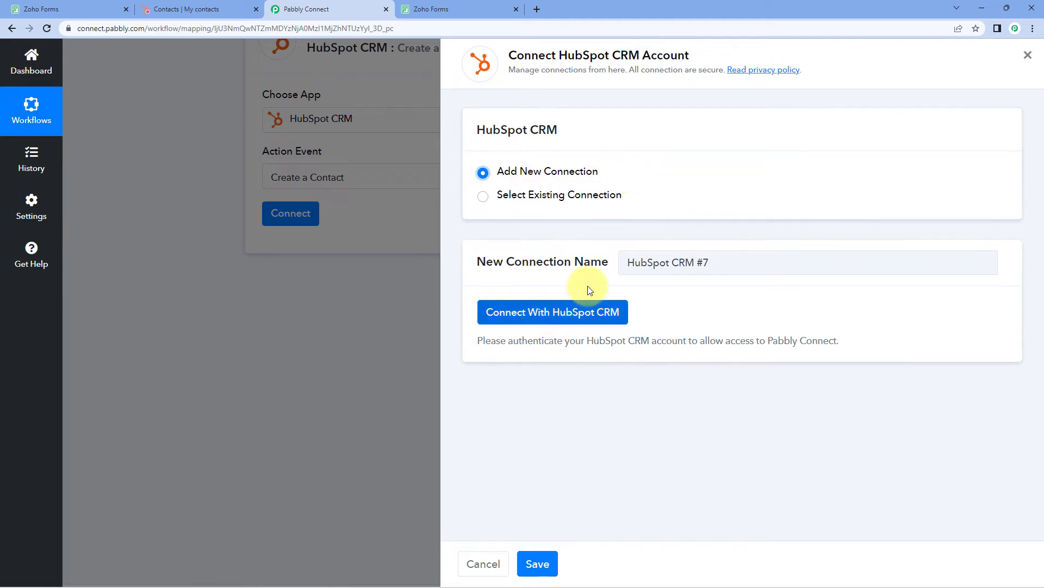
left_click(552, 313)
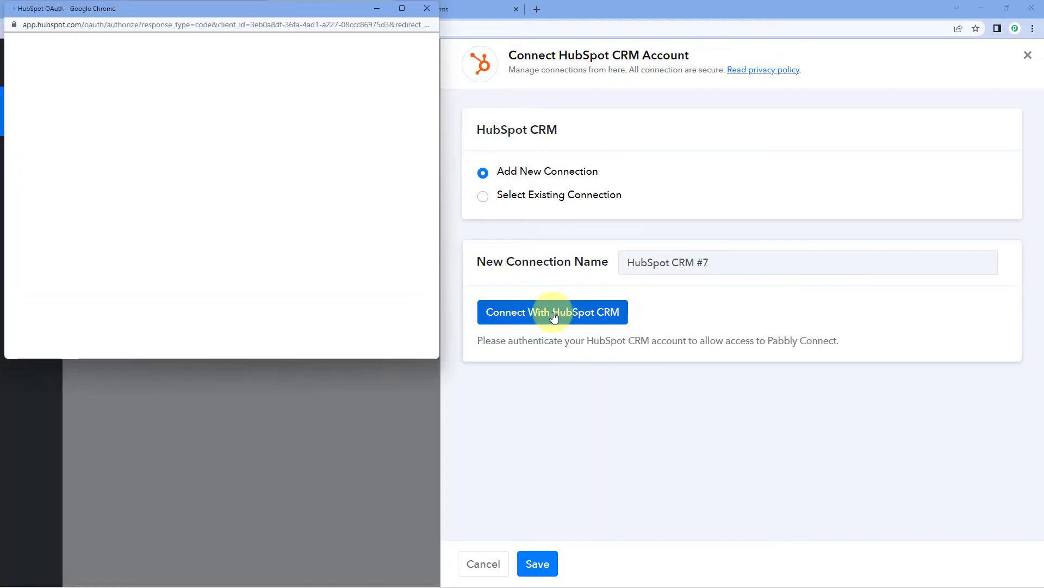
Select and confirm the HubSpot account in the authorization window
left_click_drag(252, 11, 251, 33)
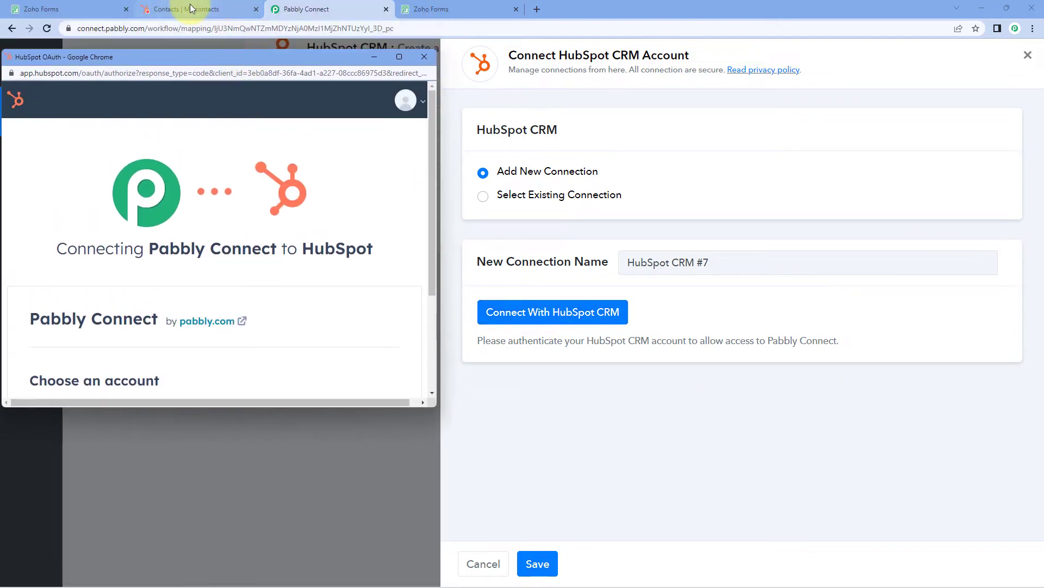
left_click(191, 9)
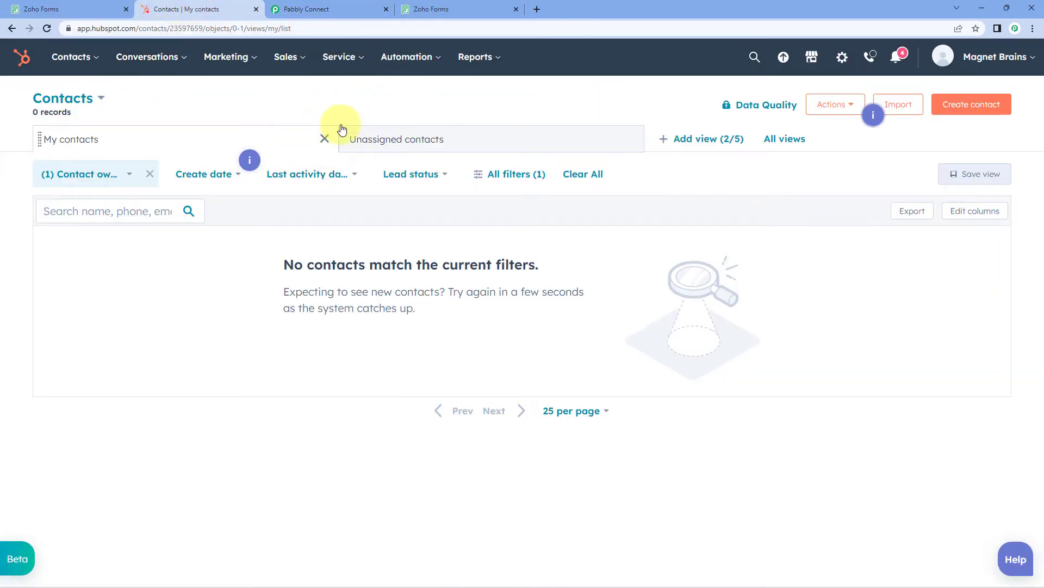
left_click(435, 9)
left_click(322, 17)
key("alt+Tab")
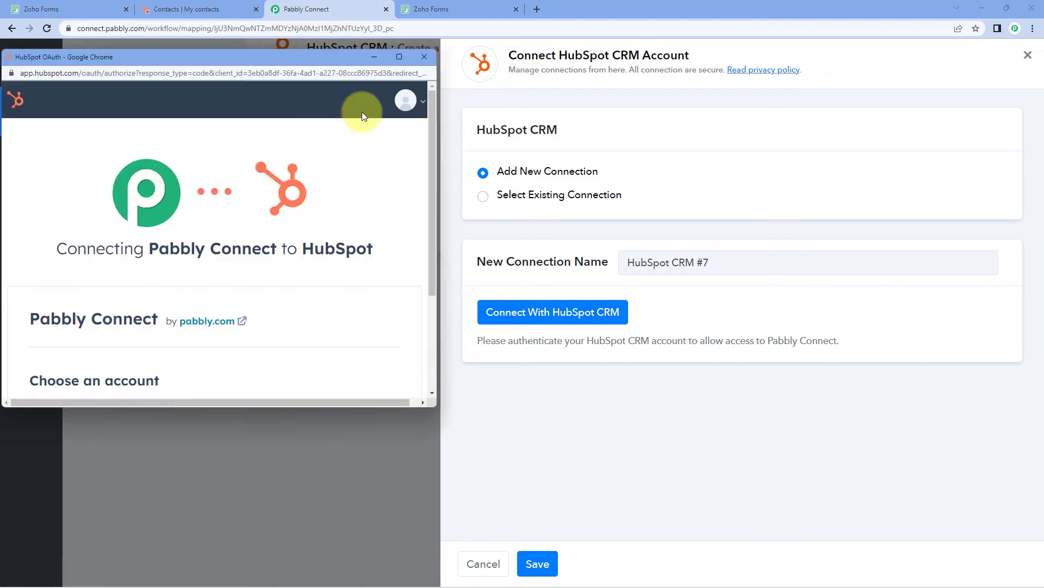
scroll(236, 206, "down", 3)
scroll(231, 210, "up", 1)
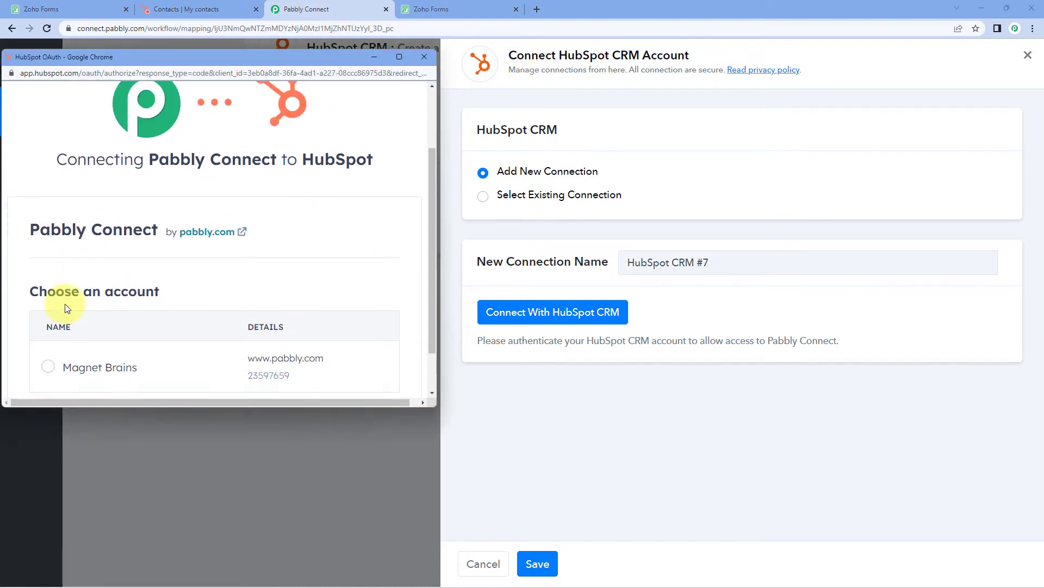
left_click(51, 369)
scroll(93, 327, "down", 1)
left_click(87, 364)
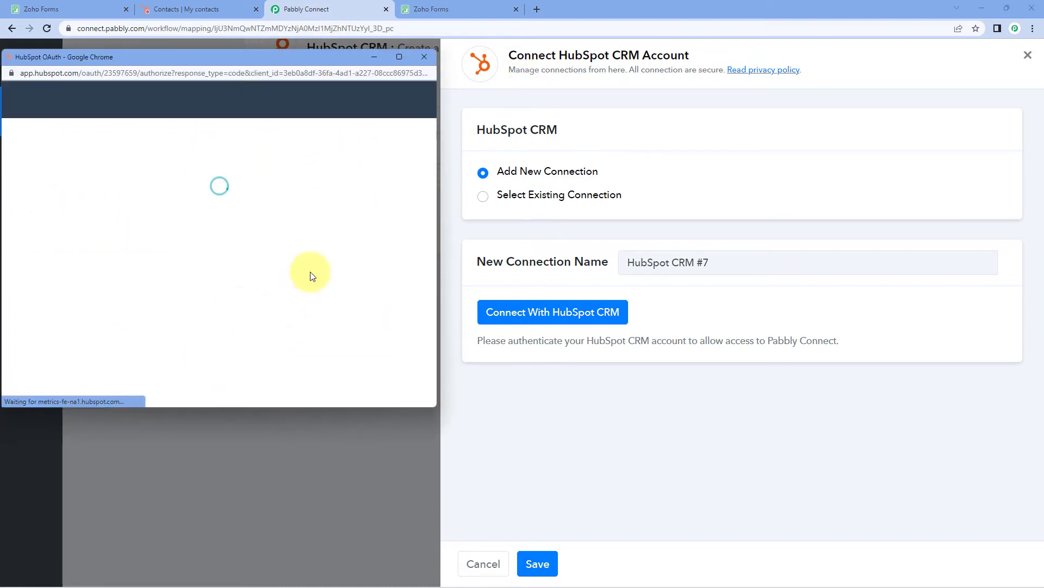
scroll(281, 241, "down", 2)
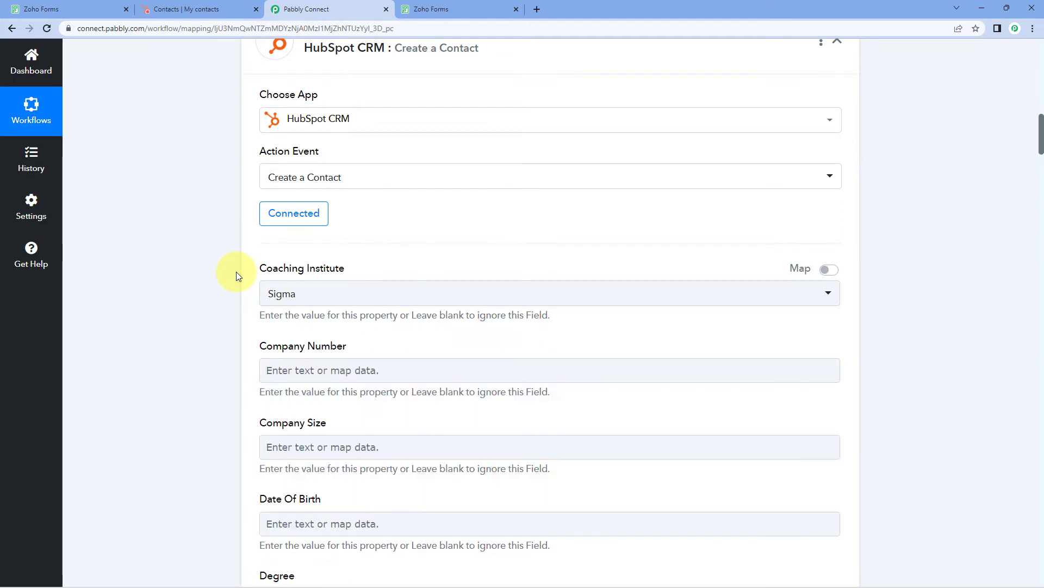
scroll(261, 275, "down", 2)
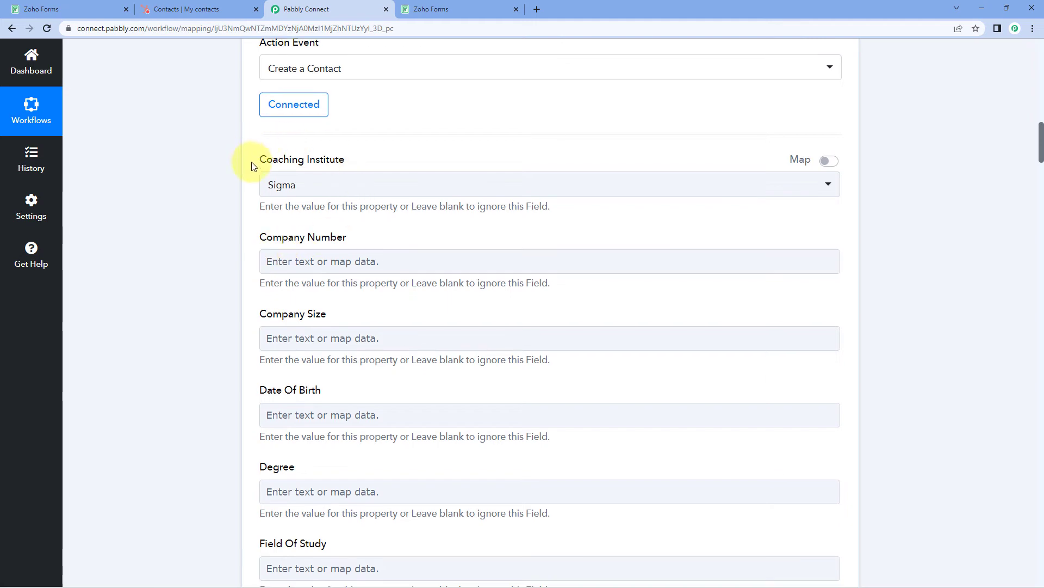
left_click(220, 10)
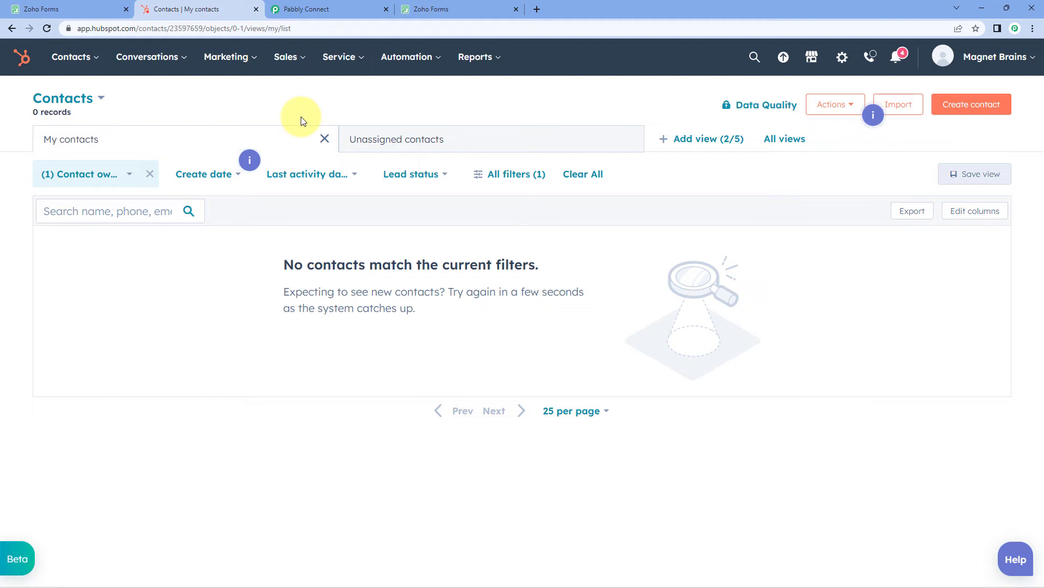
left_click(306, 9)
left_click(314, 185)
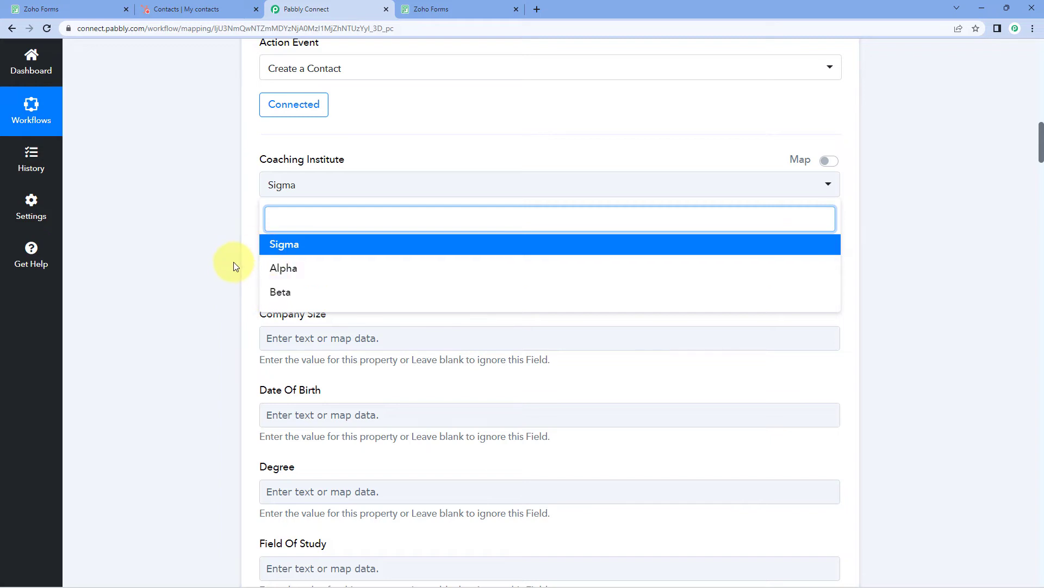
left_click(301, 248)
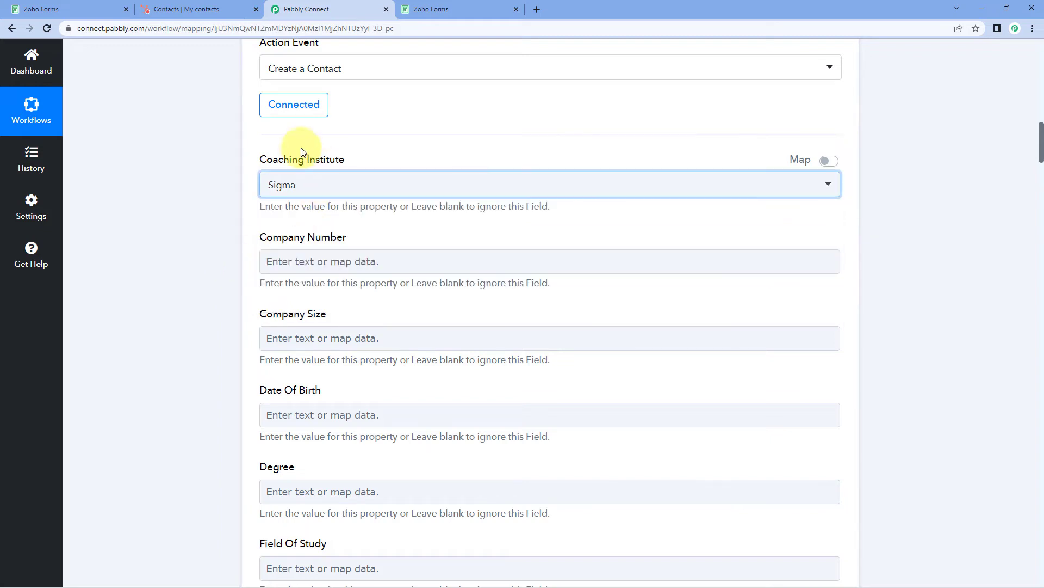
left_click(256, 153)
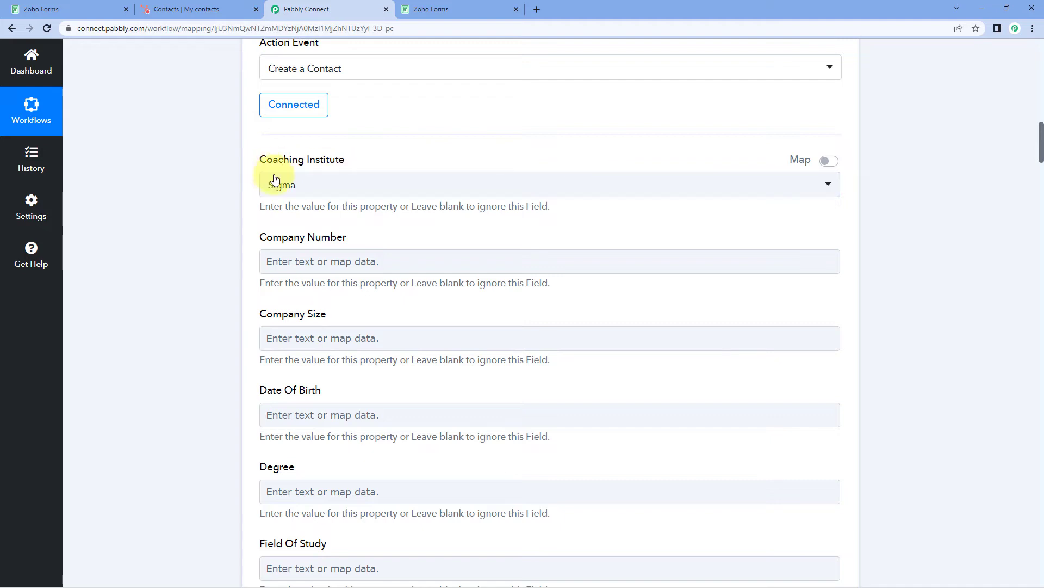
scroll(248, 196, "down", 3)
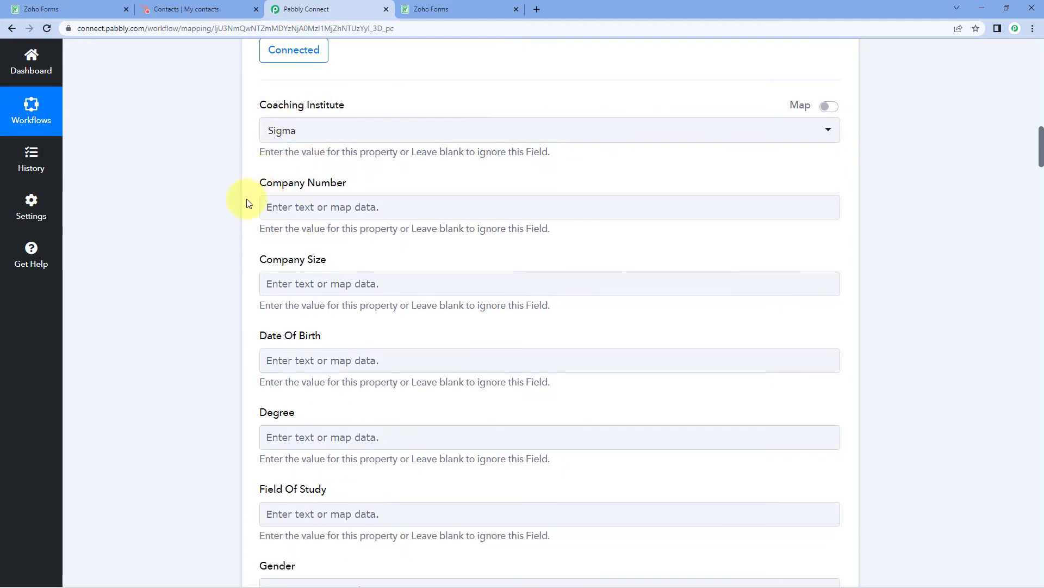
scroll(256, 147, "down", 2)
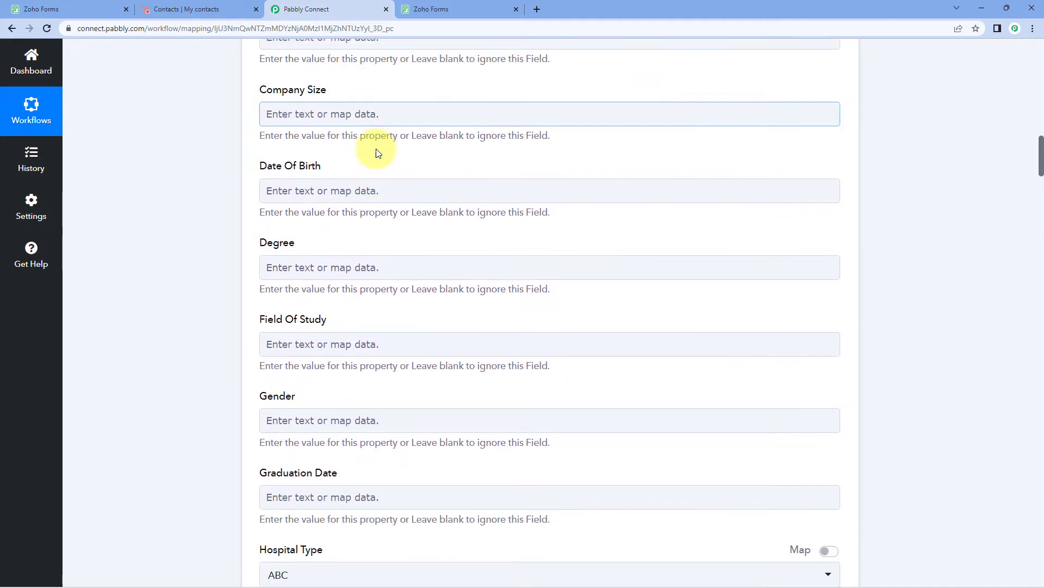
scroll(344, 209, "up", 3)
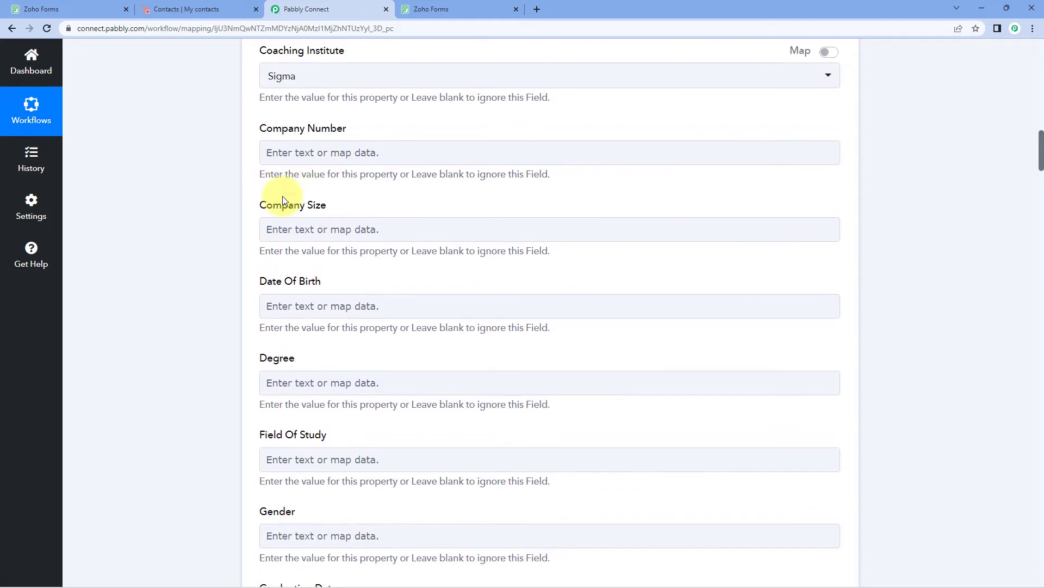
scroll(334, 384, "up", 14)
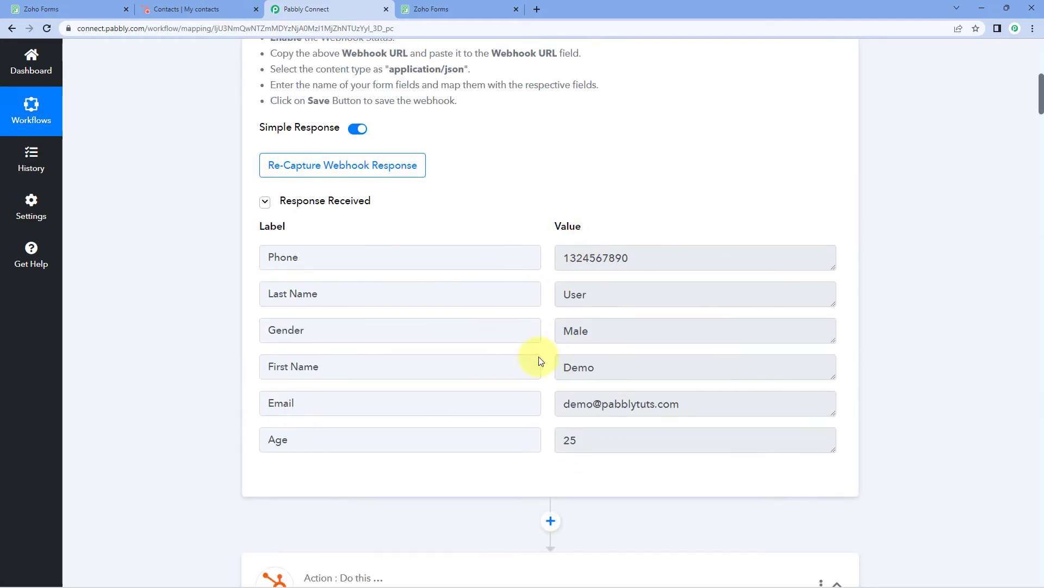
scroll(201, 270, "down", 12)
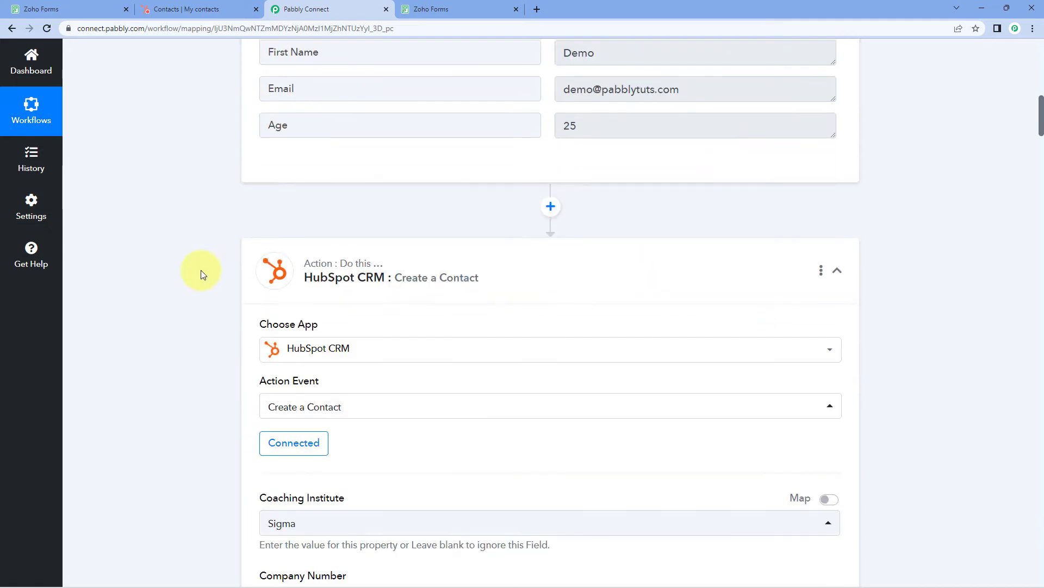
scroll(201, 270, "down", 3)
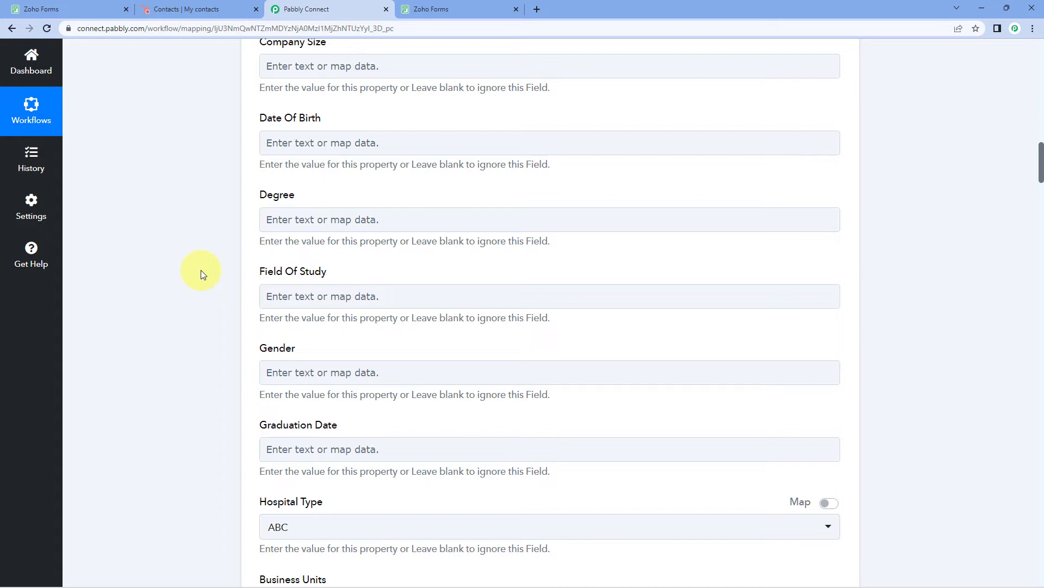
scroll(201, 270, "up", 1)
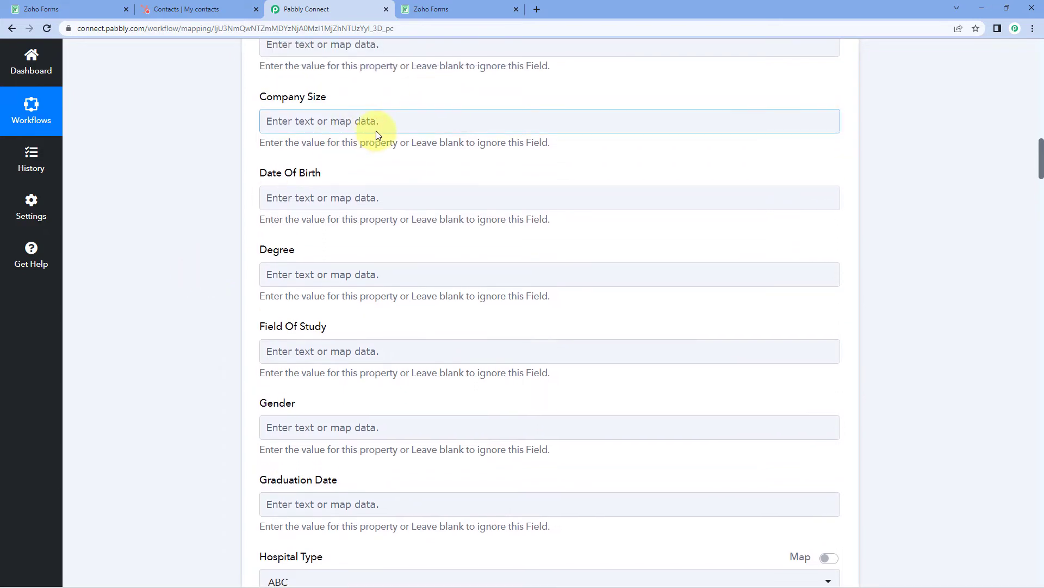
scroll(346, 139, "up", 1)
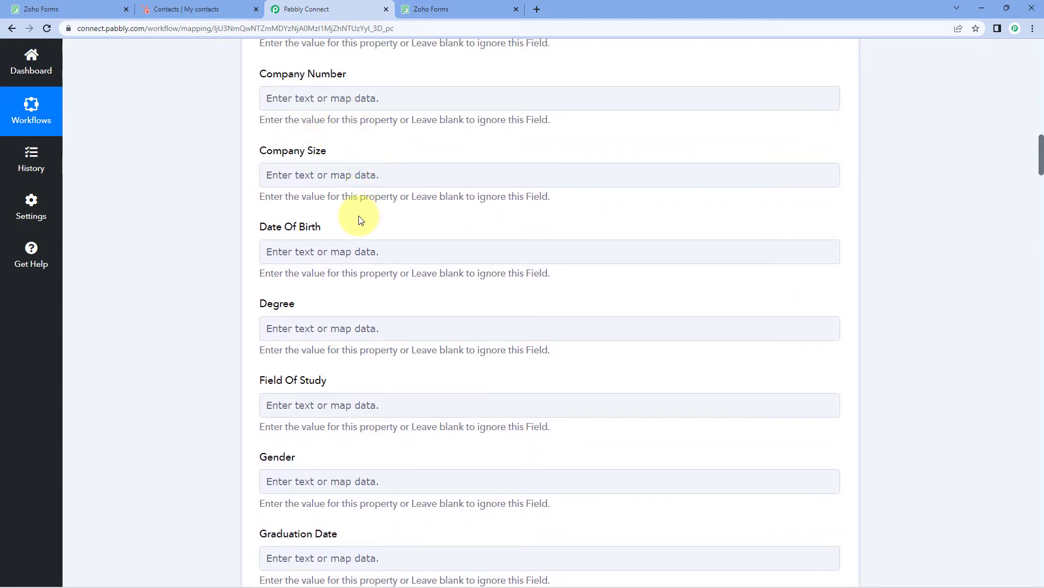
scroll(359, 220, "down", 2)
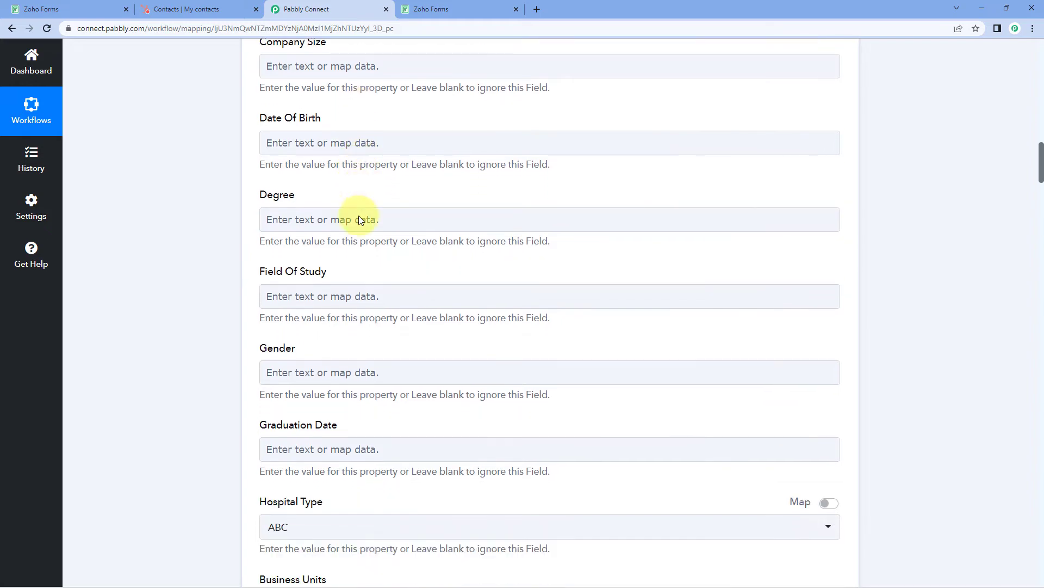
scroll(359, 220, "down", 2)
scroll(263, 232, "down", 1)
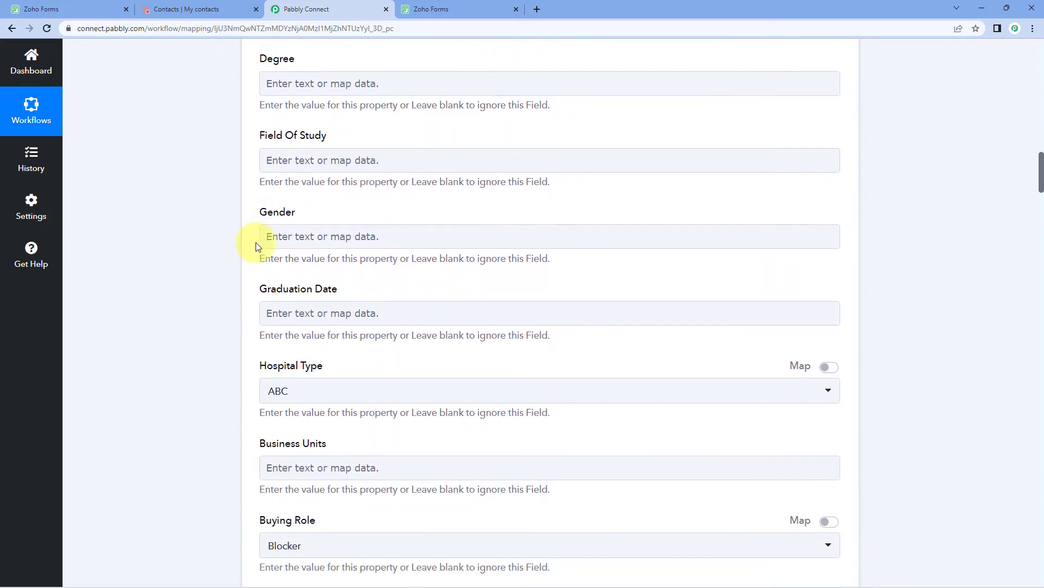
scroll(429, 194, "up", 15)
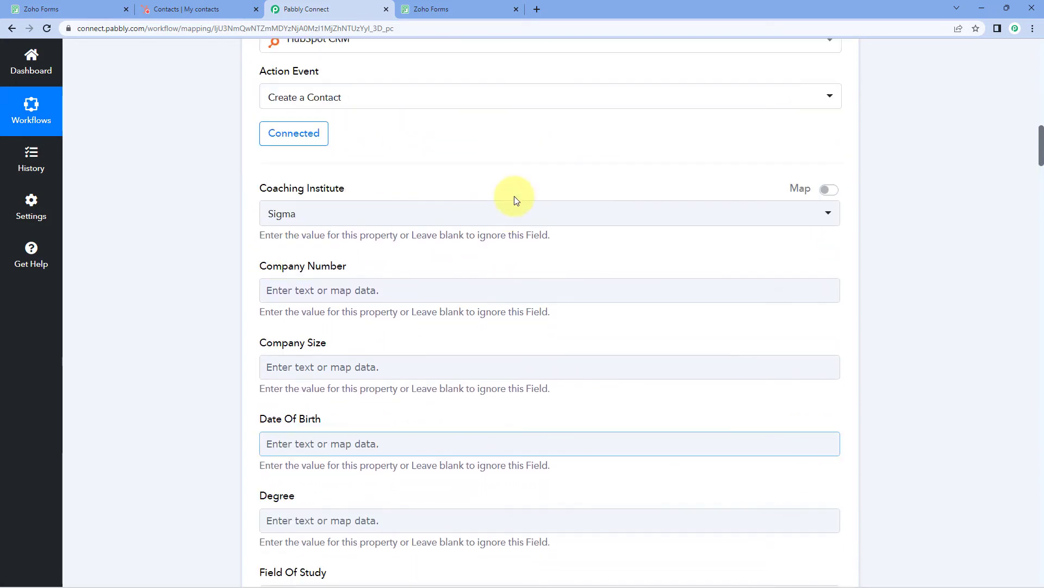
left_click_drag(615, 169, 541, 168)
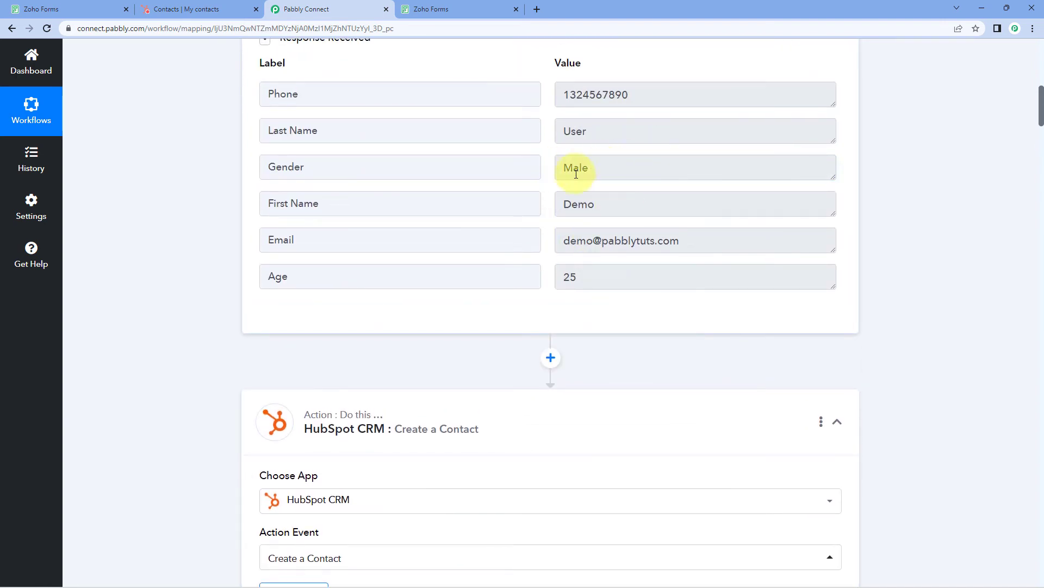
left_click_drag(613, 165, 548, 173)
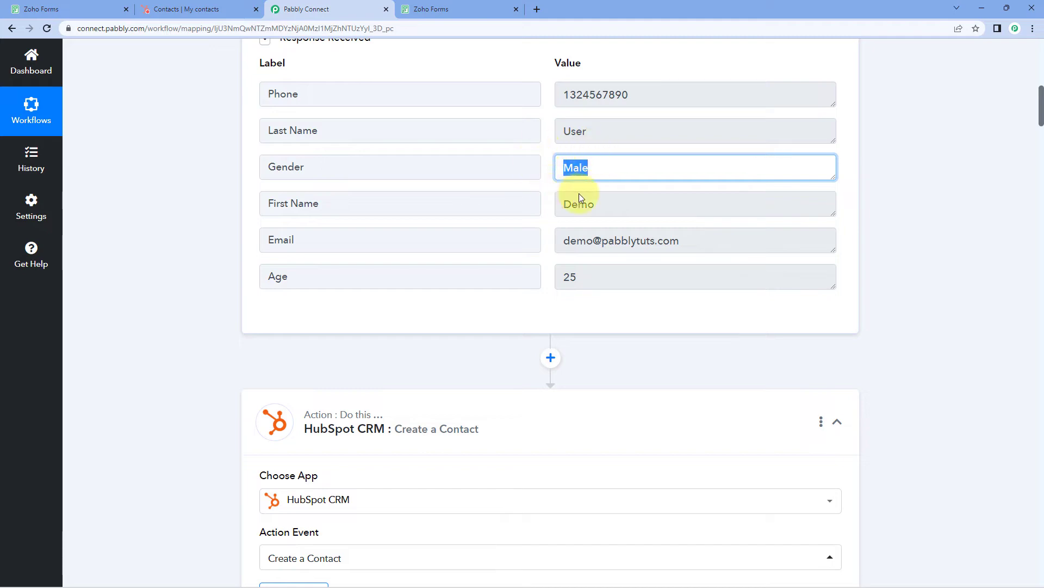
scroll(192, 240, "down", 8)
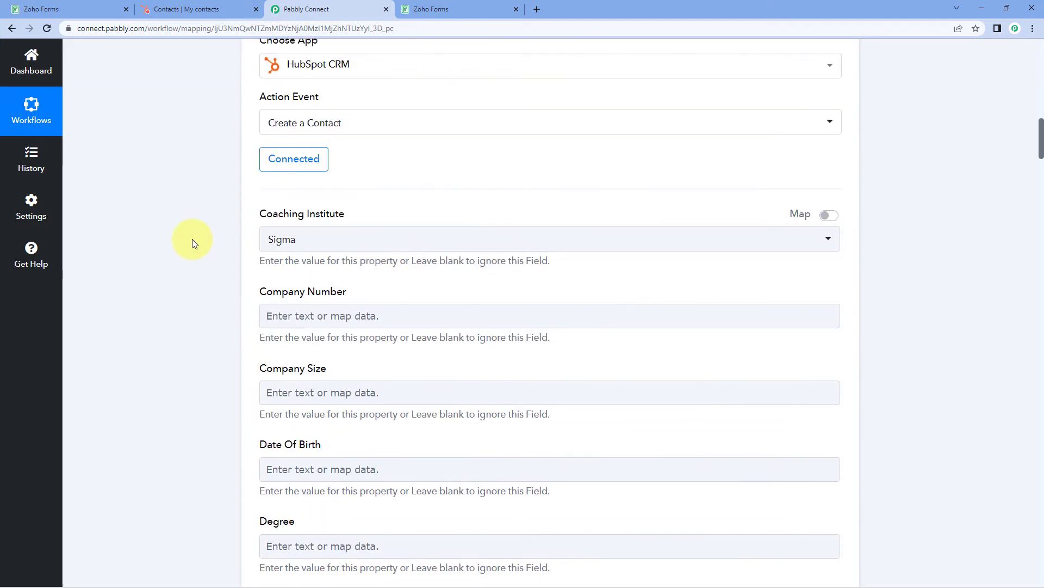
scroll(191, 240, "down", 8)
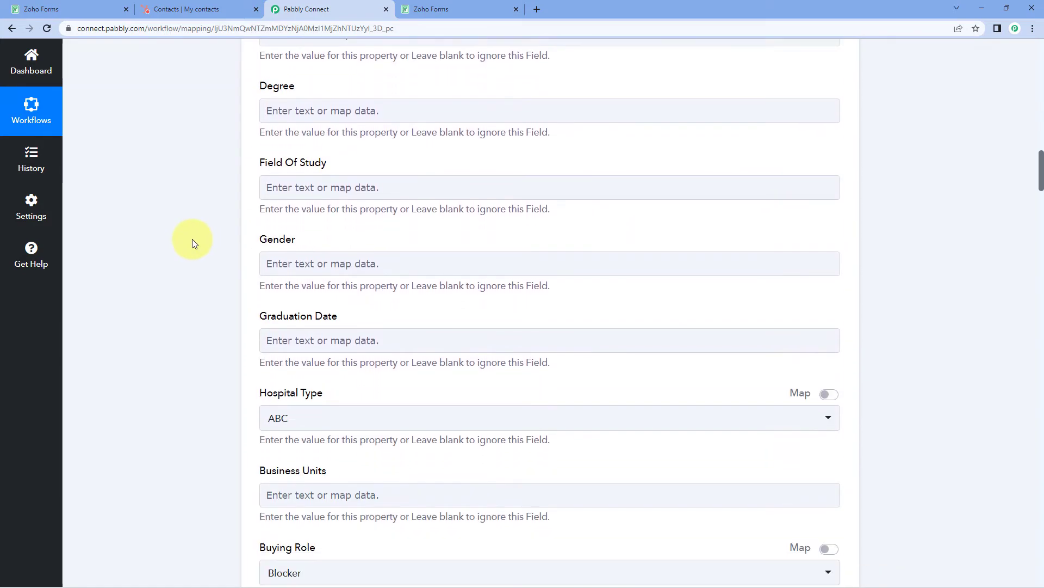
left_click(307, 262)
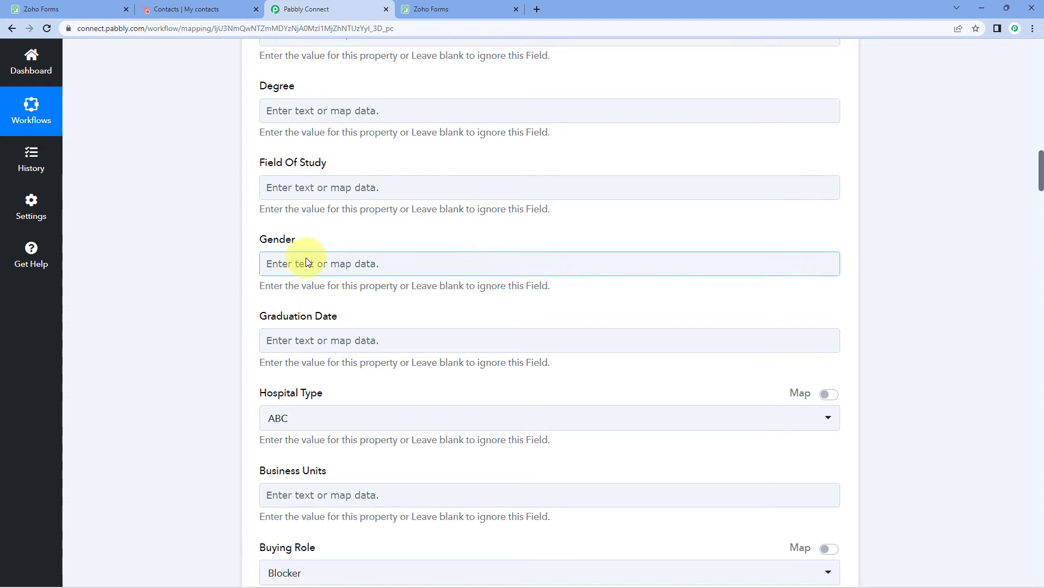
Map the Zoho Forms 'Gender : Male' answer into the HubSpot Gender field
left_click(283, 265)
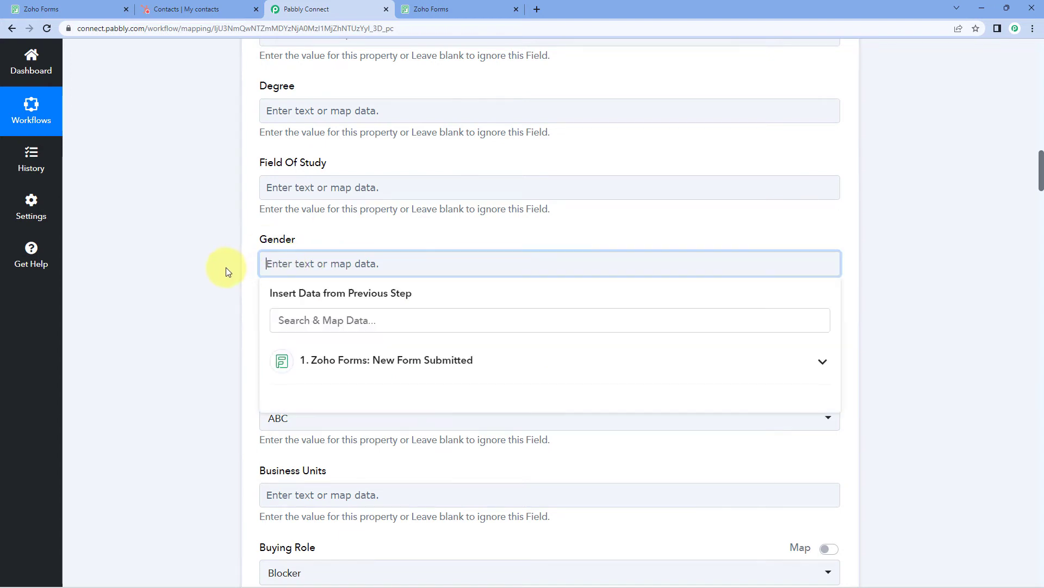
scroll(226, 266, "down", 1)
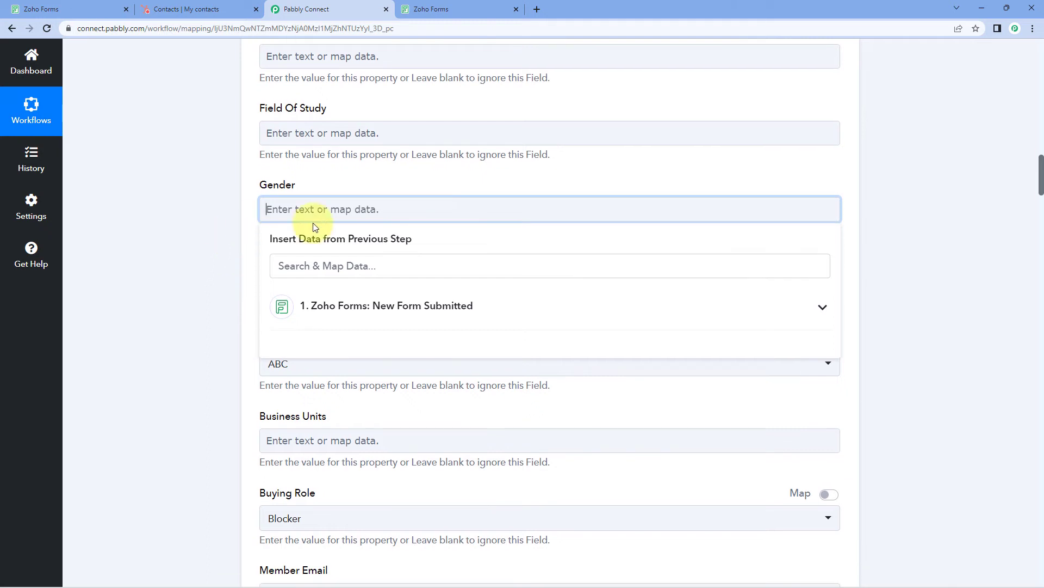
left_click(406, 321)
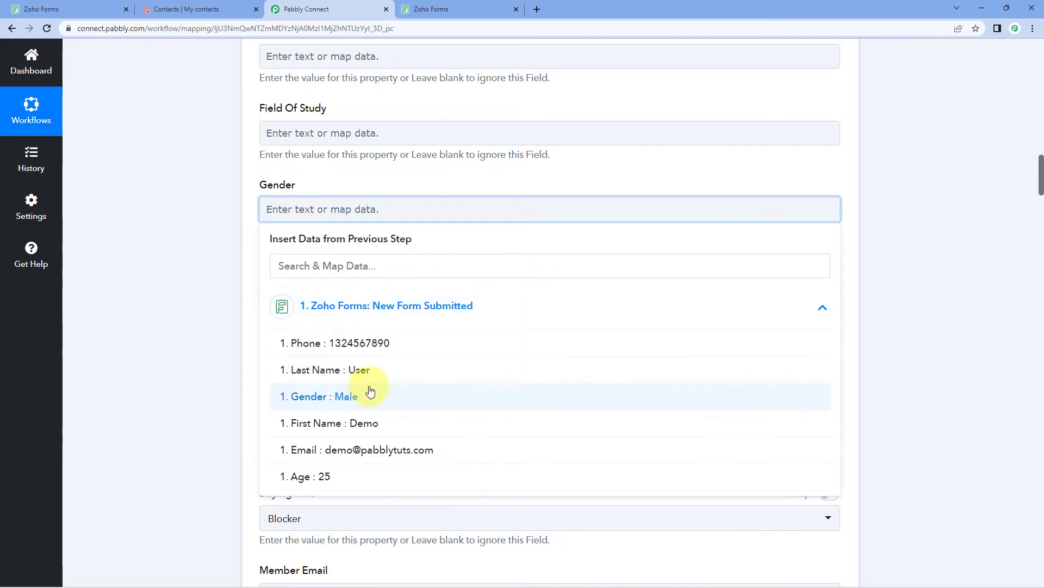
left_click(333, 401)
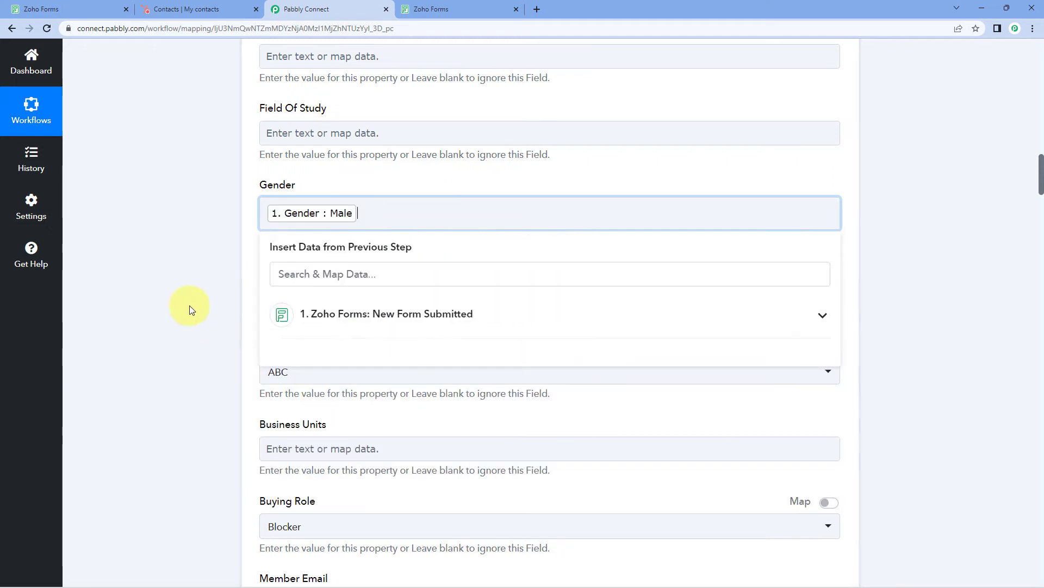
scroll(370, 250, "up", 1)
scroll(371, 251, "down", 2)
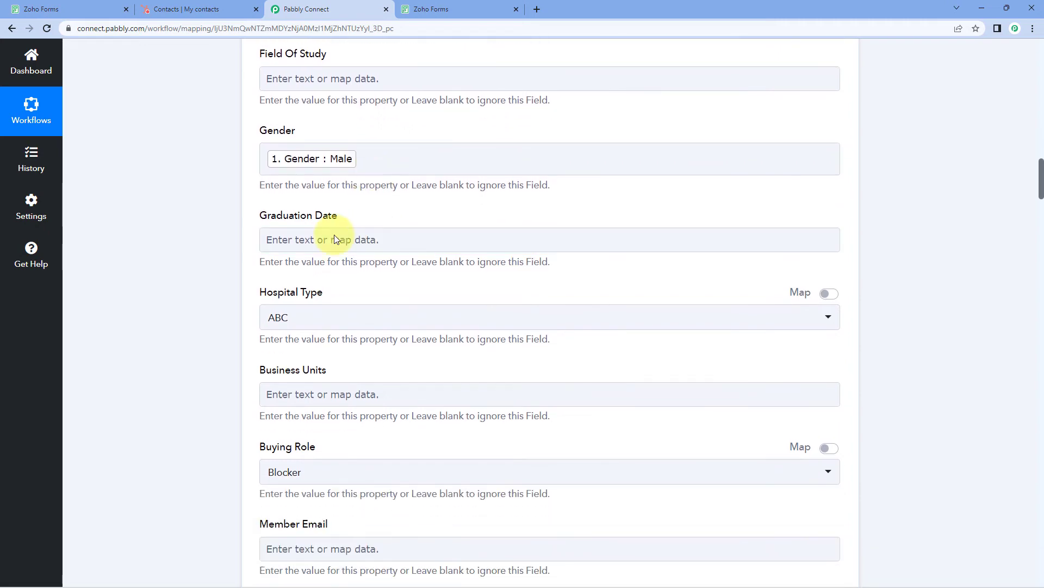
scroll(355, 258, "down", 3)
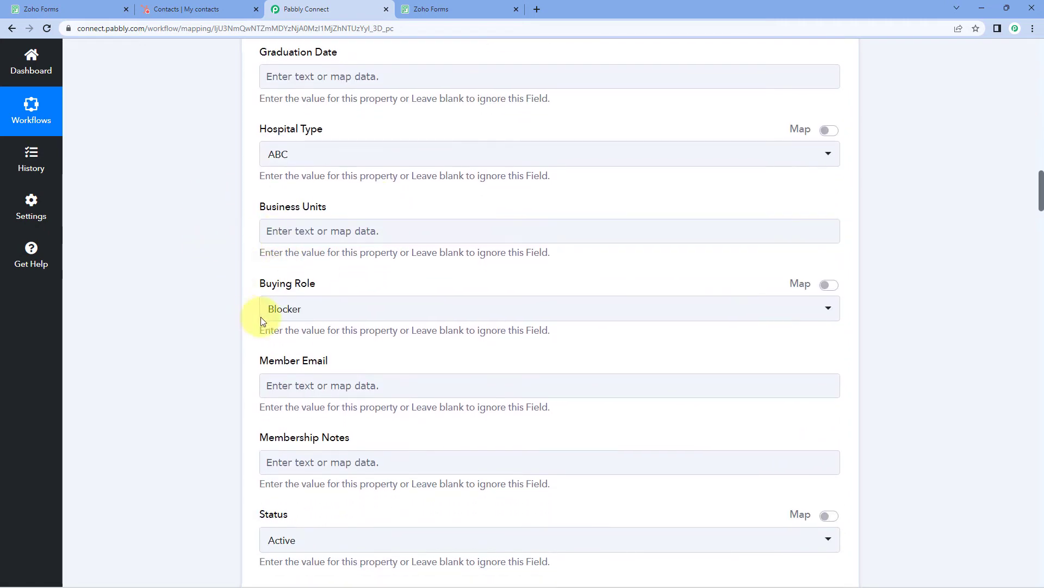
scroll(313, 249, "down", 6)
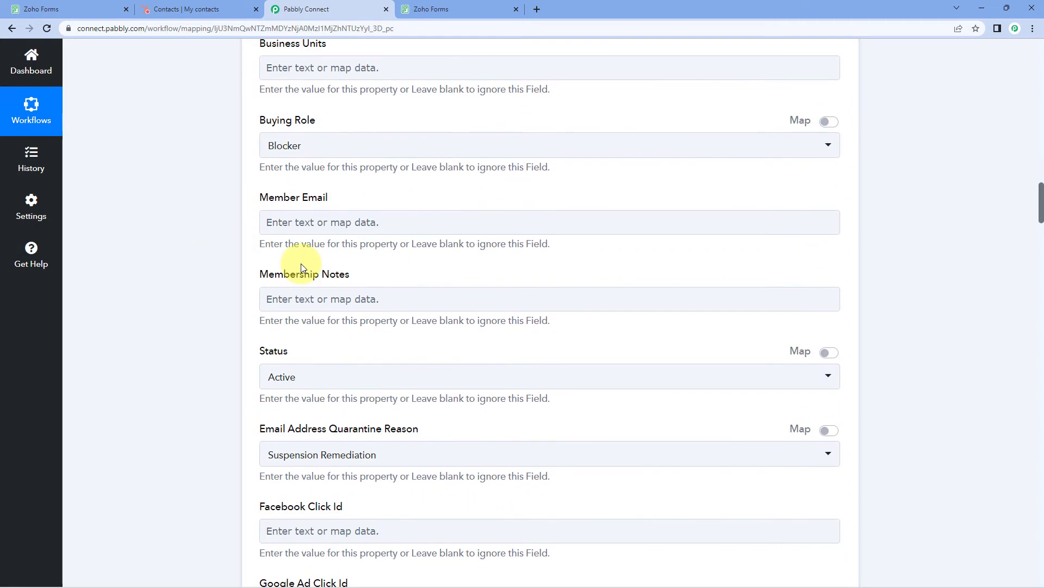
scroll(351, 256, "down", 8)
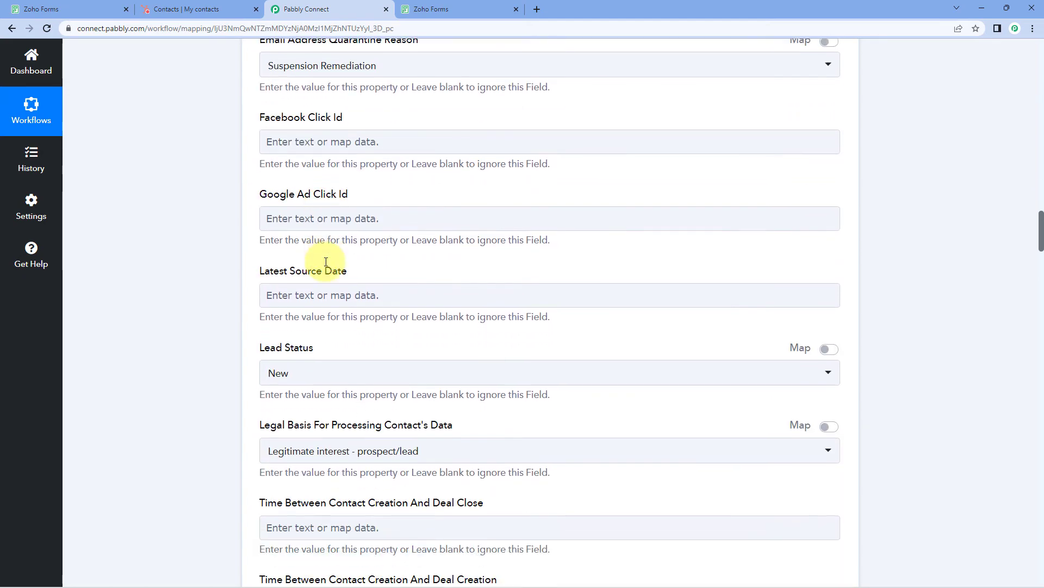
scroll(324, 254, "down", 8)
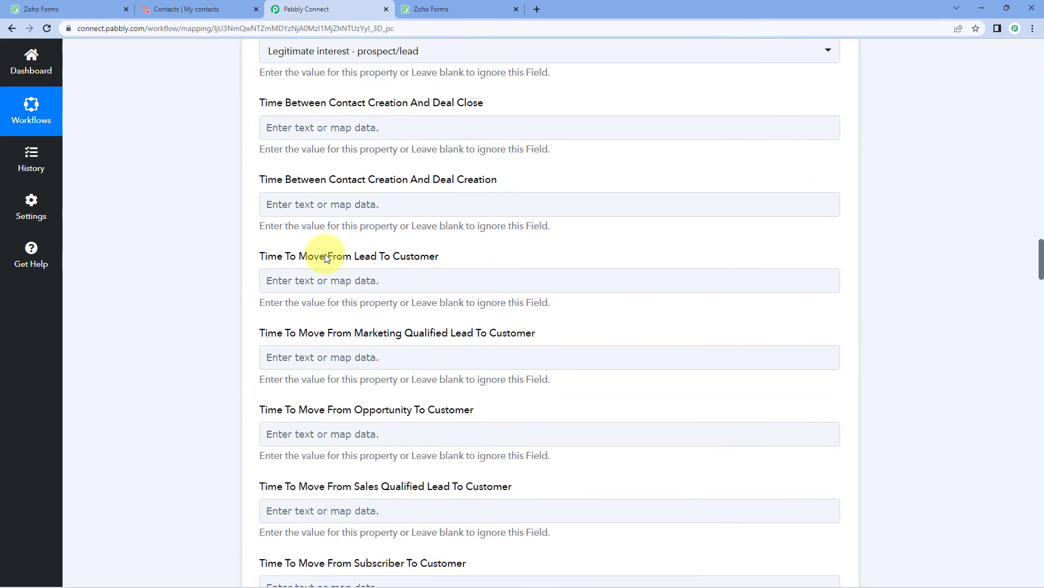
scroll(325, 253, "down", 7)
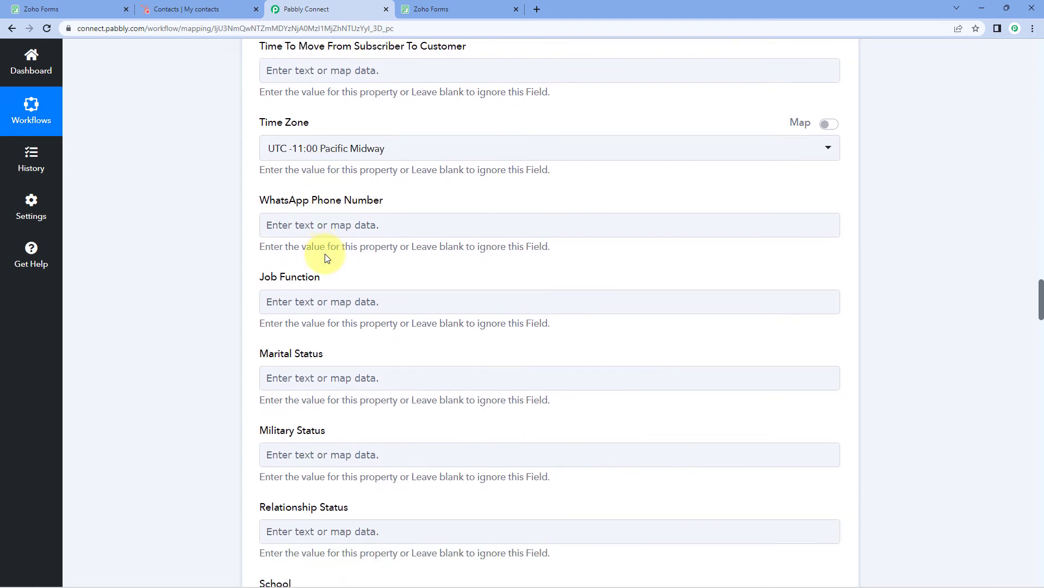
scroll(324, 254, "down", 7)
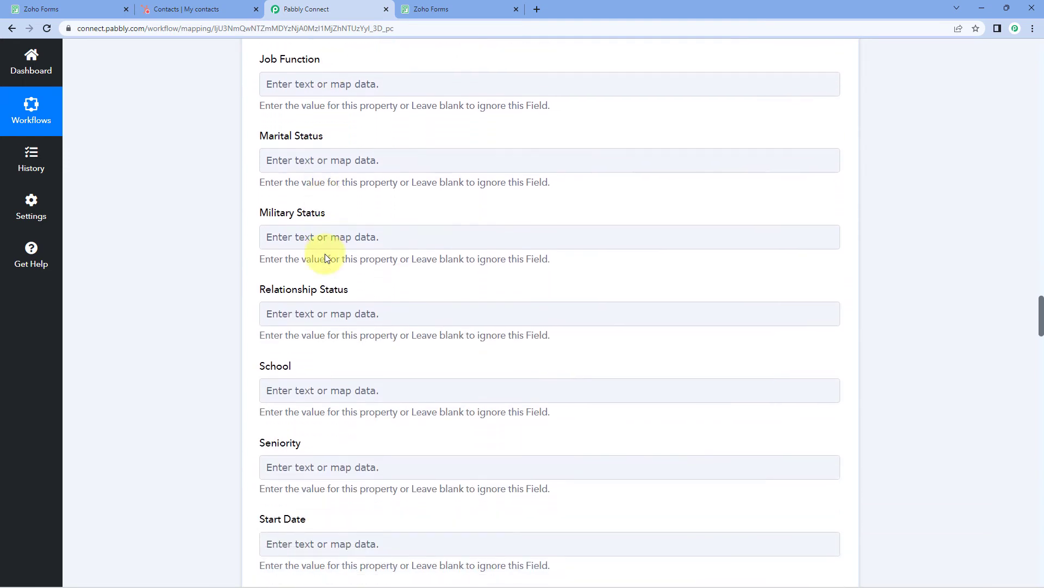
scroll(325, 254, "down", 3)
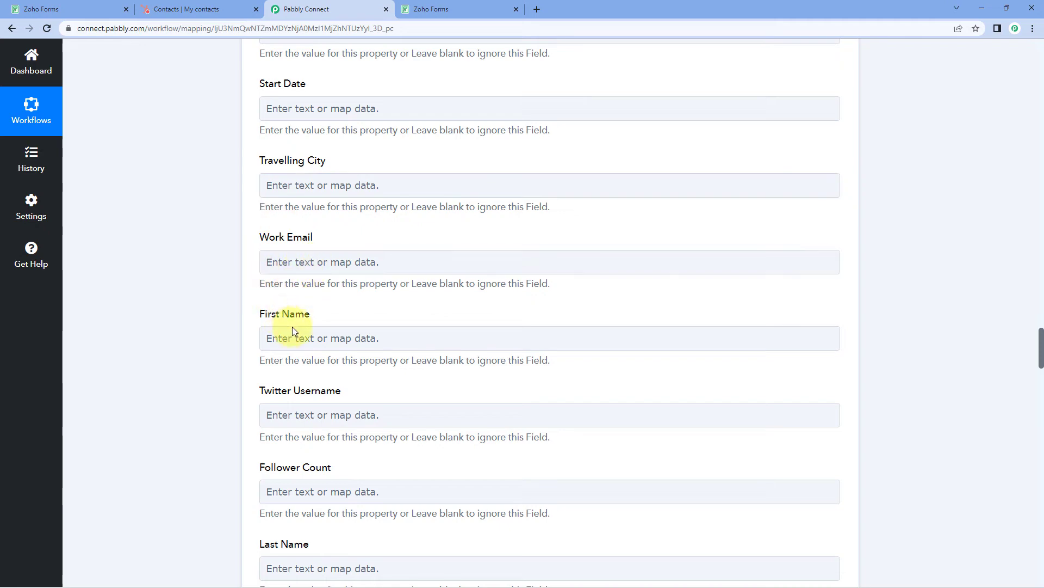
scroll(294, 434, "down", 3)
scroll(316, 381, "up", 5)
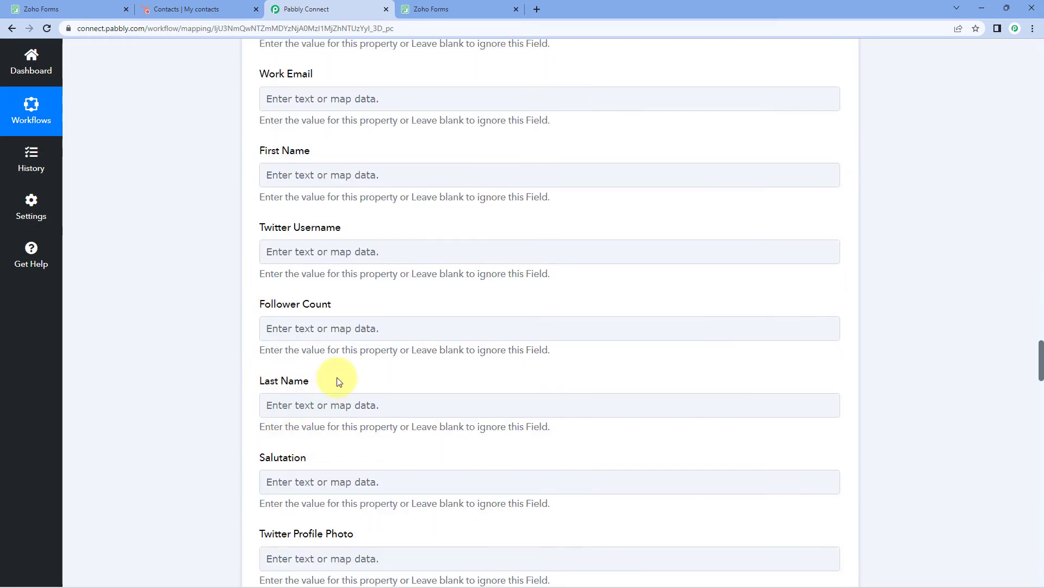
Map the submitted Zoho Forms Email into the HubSpot Work Email field
left_click(297, 367)
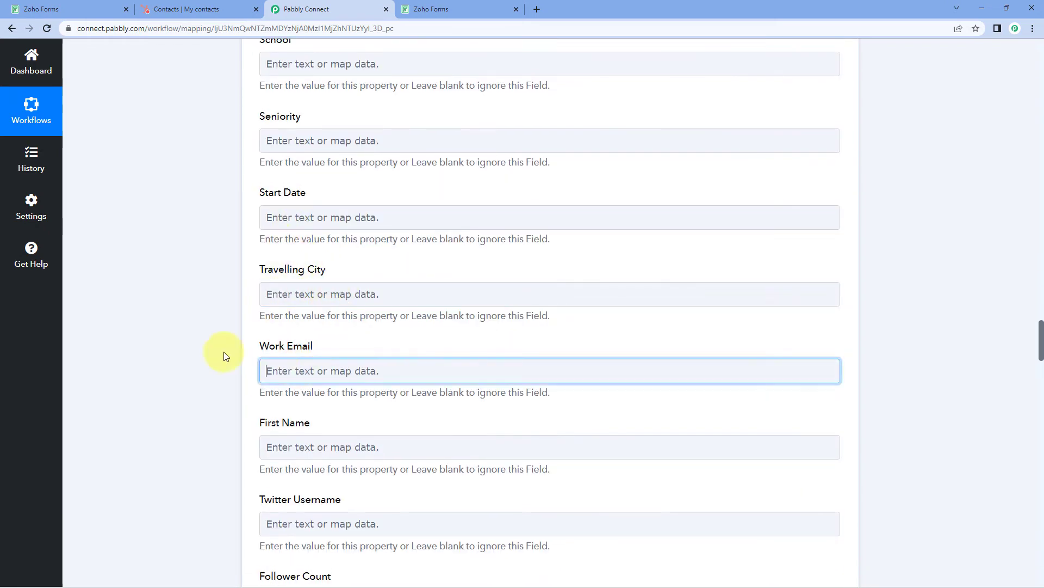
scroll(224, 352, "down", 2)
left_click(327, 358)
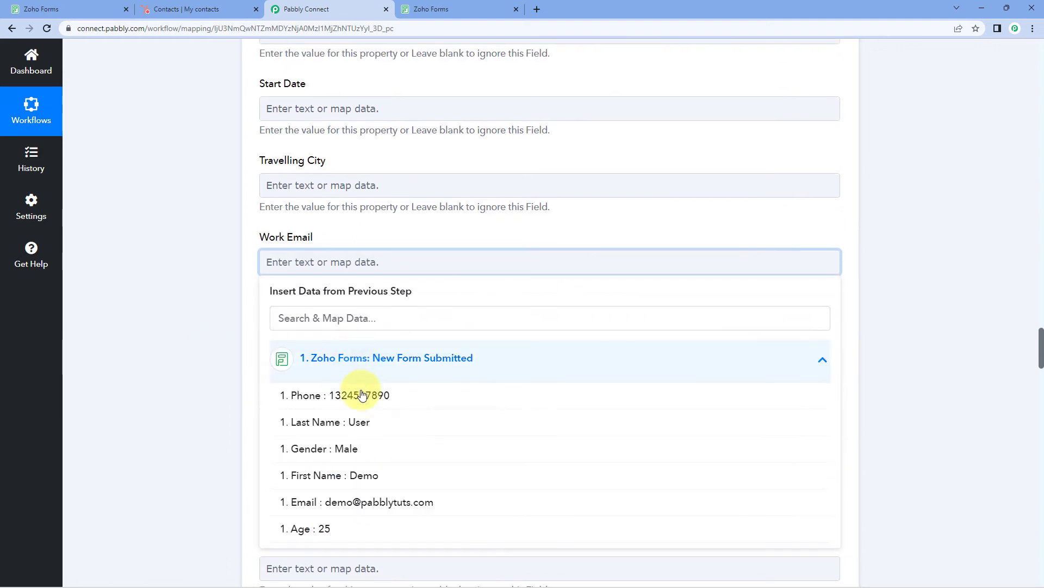
left_click(365, 503)
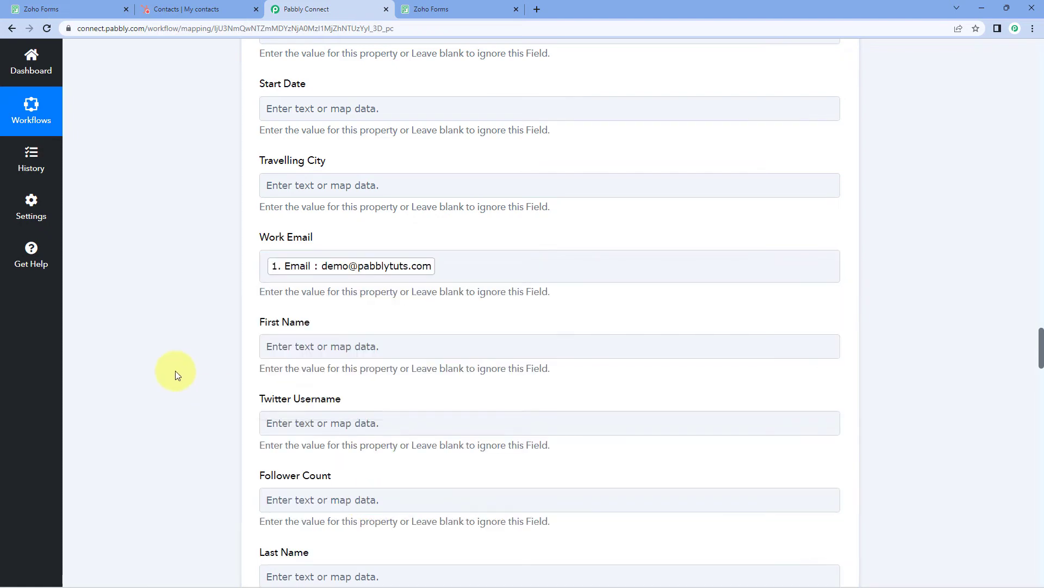
scroll(327, 272, "down", 4)
Map the form's First Name and Last Name values into HubSpot's First Name and Last Name
left_click(328, 128)
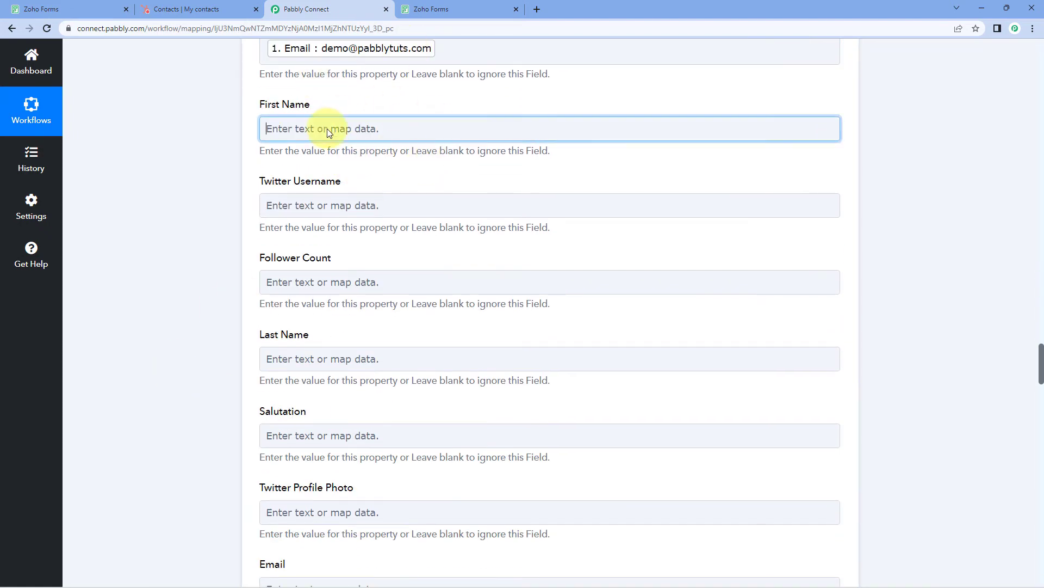
left_click(367, 237)
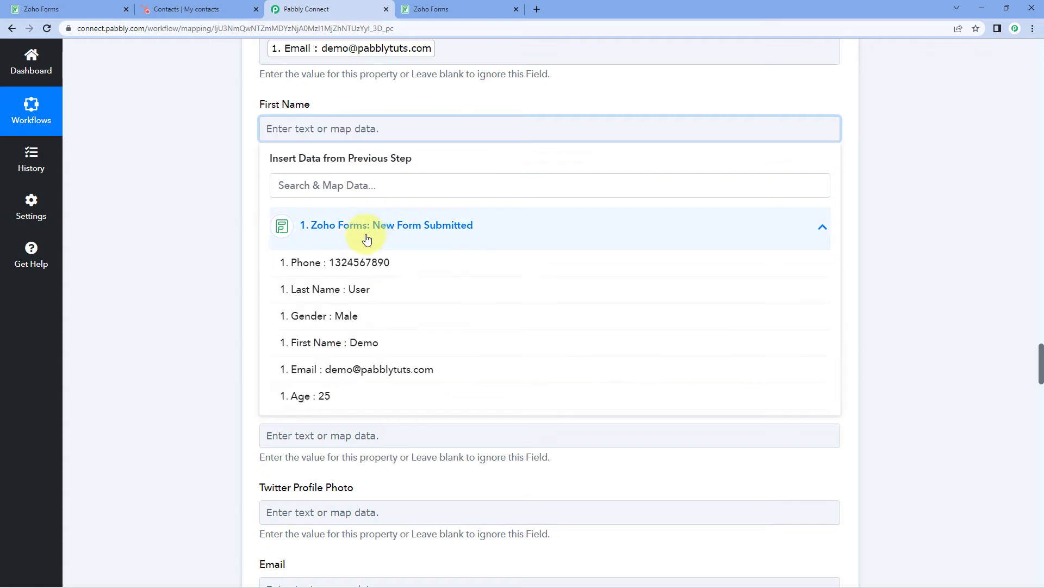
left_click(341, 343)
left_click(321, 366)
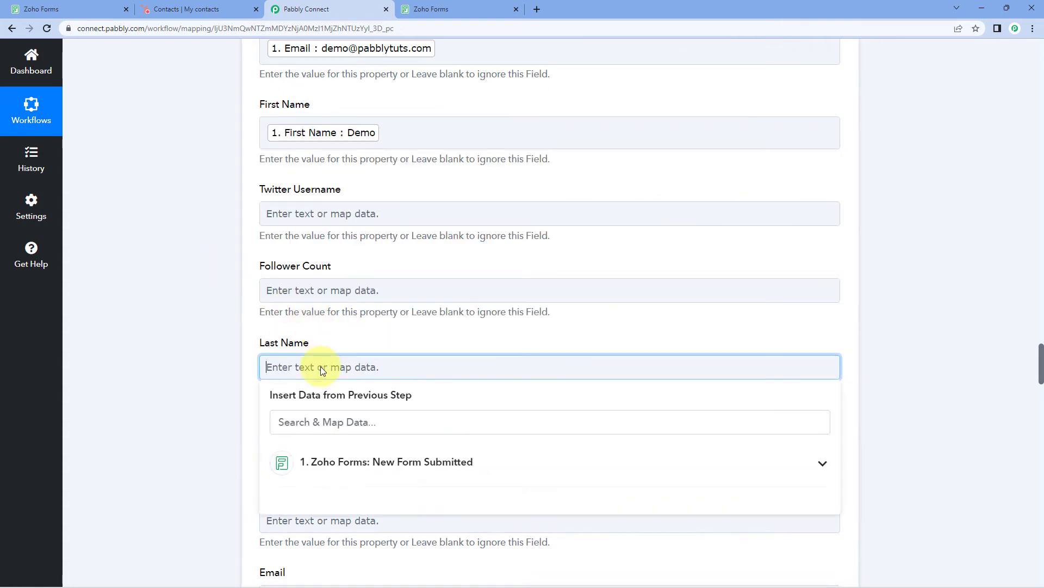
left_click(321, 462)
scroll(229, 424, "down", 2)
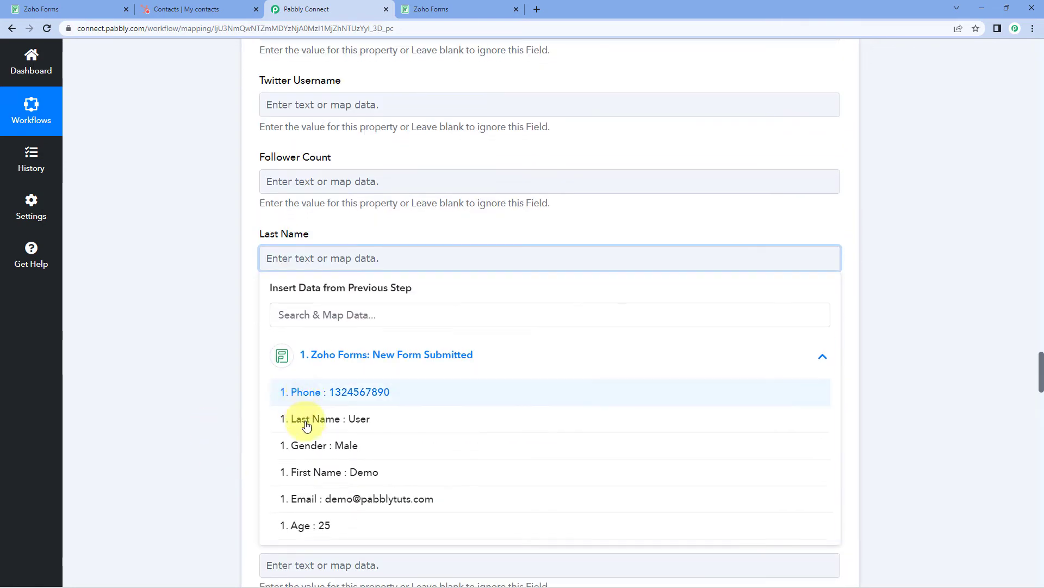
left_click(301, 423)
scroll(228, 283, "down", 5)
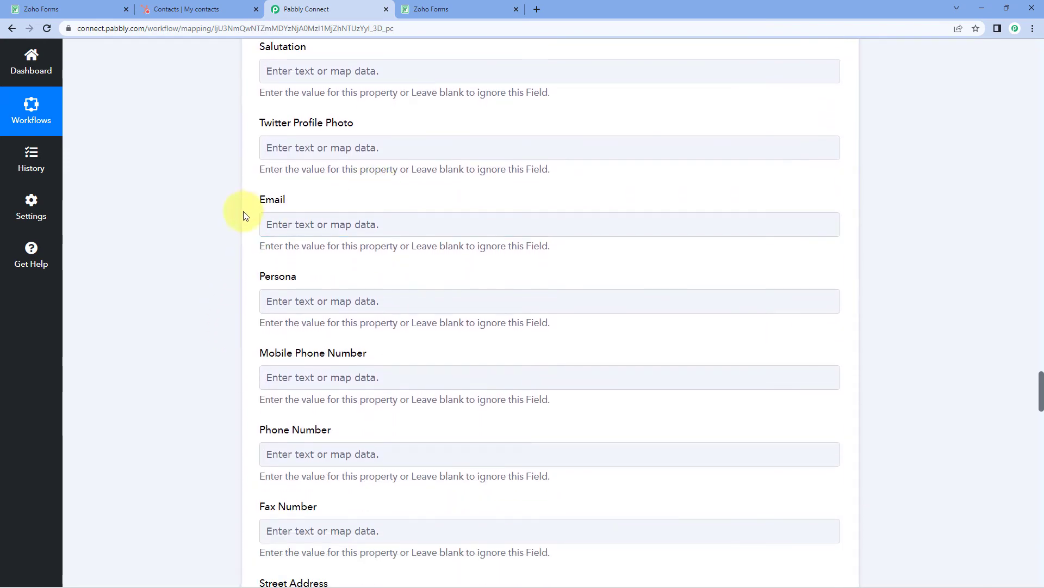
Map the submitted Email into Email and the Phone value into Mobile Phone Number
left_click(305, 223)
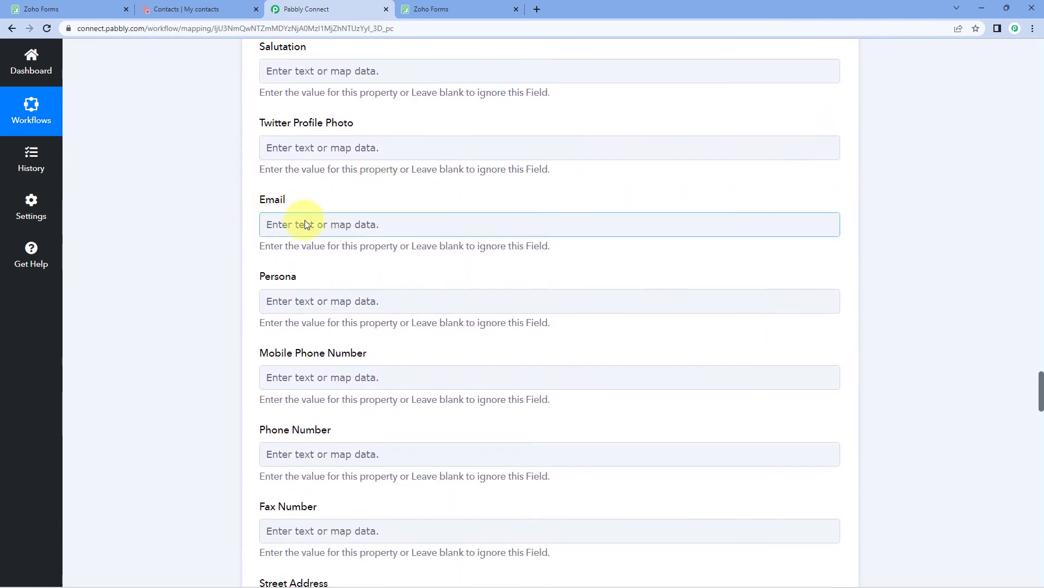
left_click(303, 322)
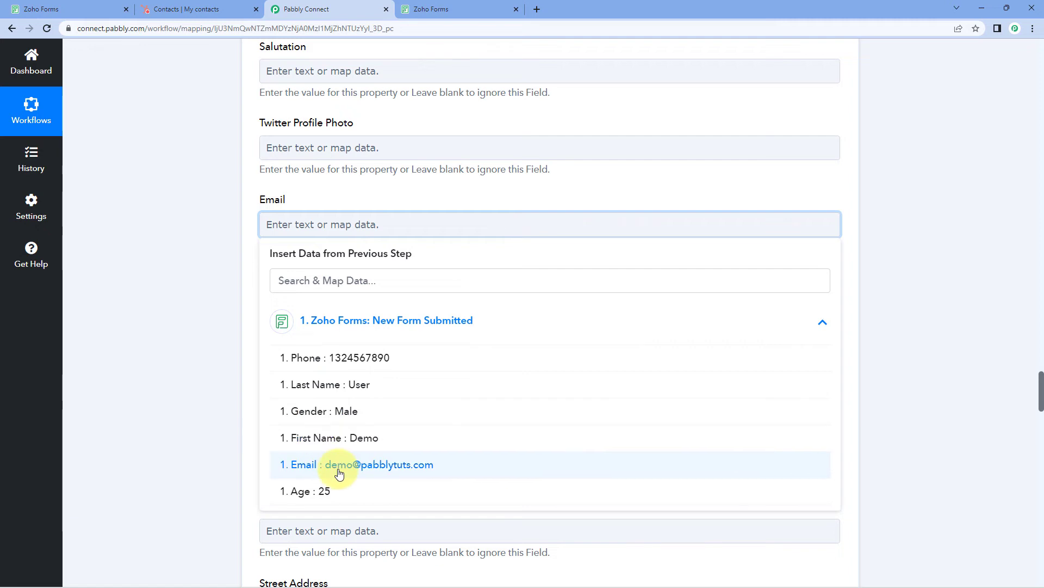
left_click(360, 465)
left_click(200, 333)
scroll(207, 330, "down", 2)
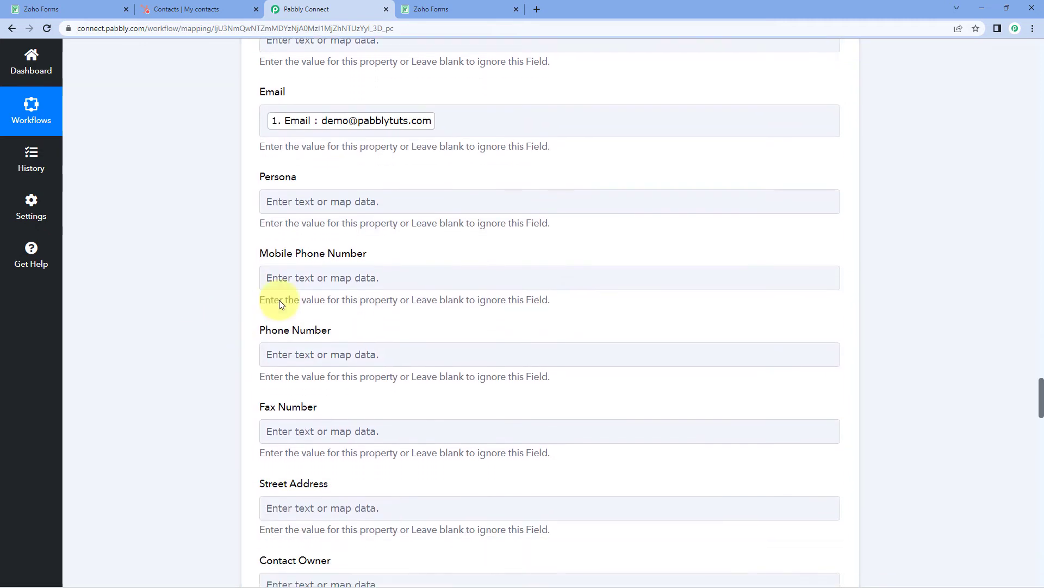
left_click(275, 276)
left_click(355, 372)
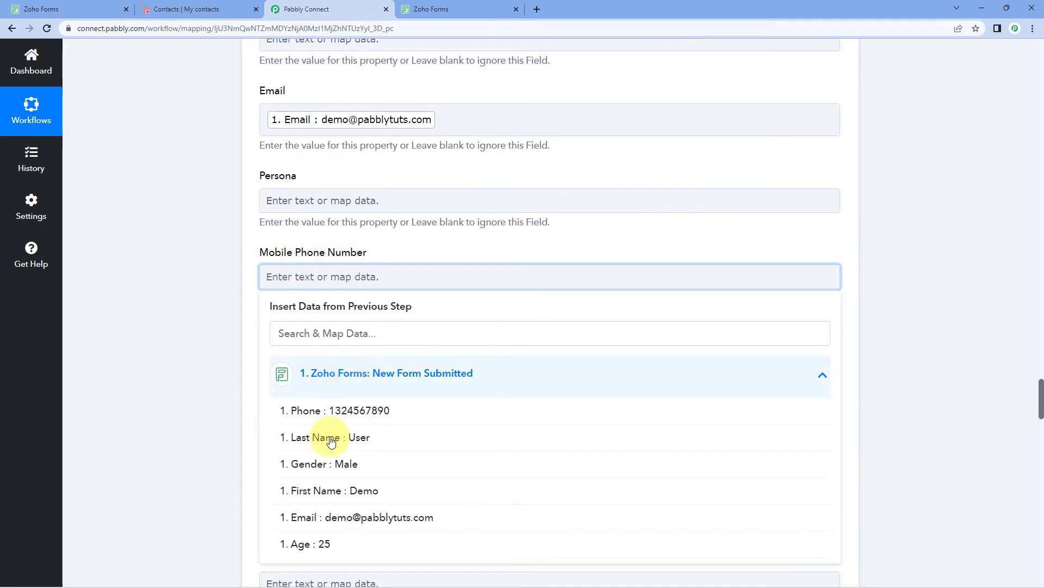
left_click(340, 408)
left_click(229, 389)
scroll(234, 373, "down", 2)
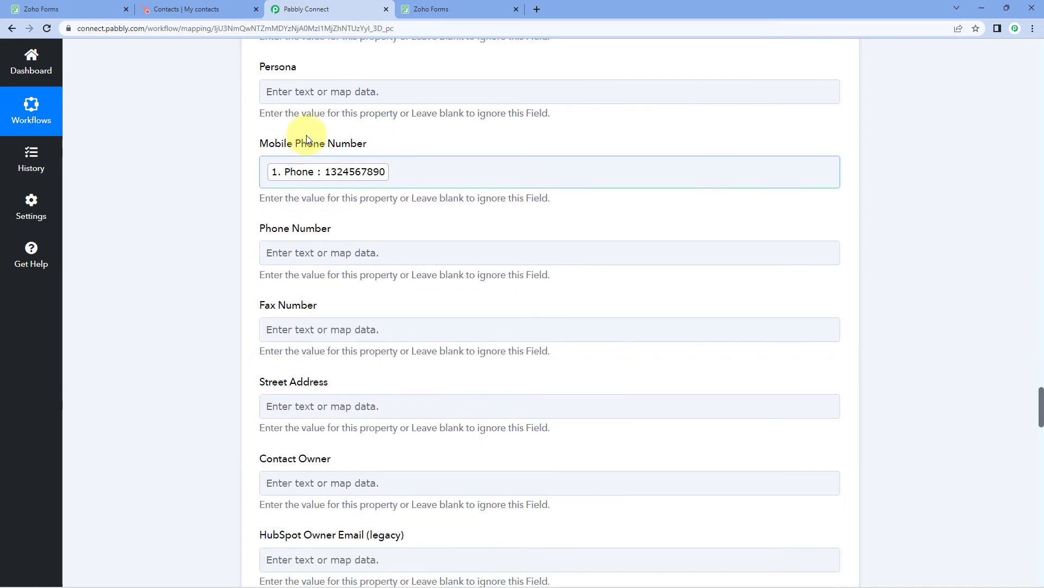
scroll(424, 170, "up", 20)
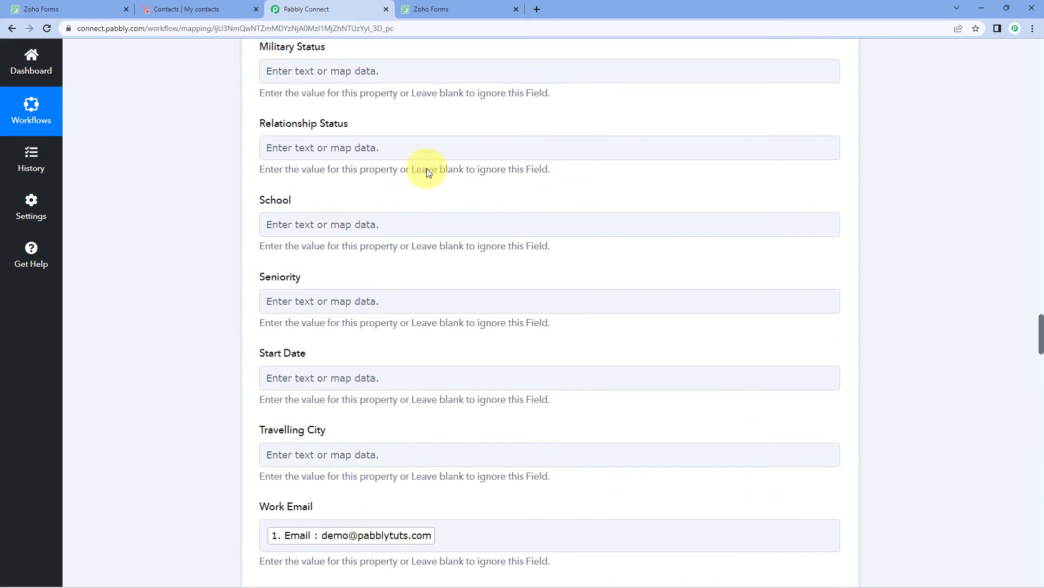
scroll(427, 172, "up", 20)
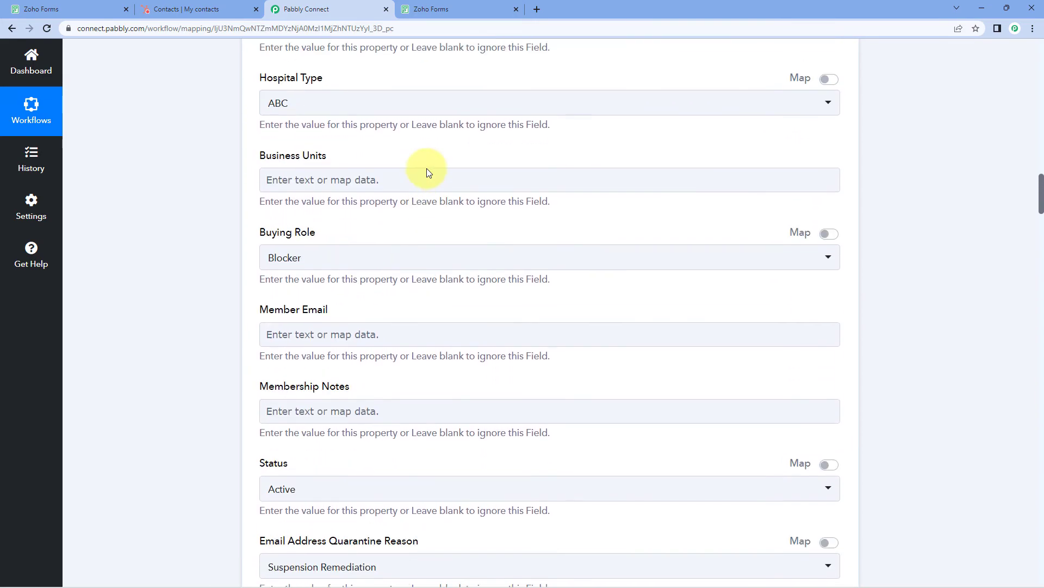
scroll(427, 172, "up", 15)
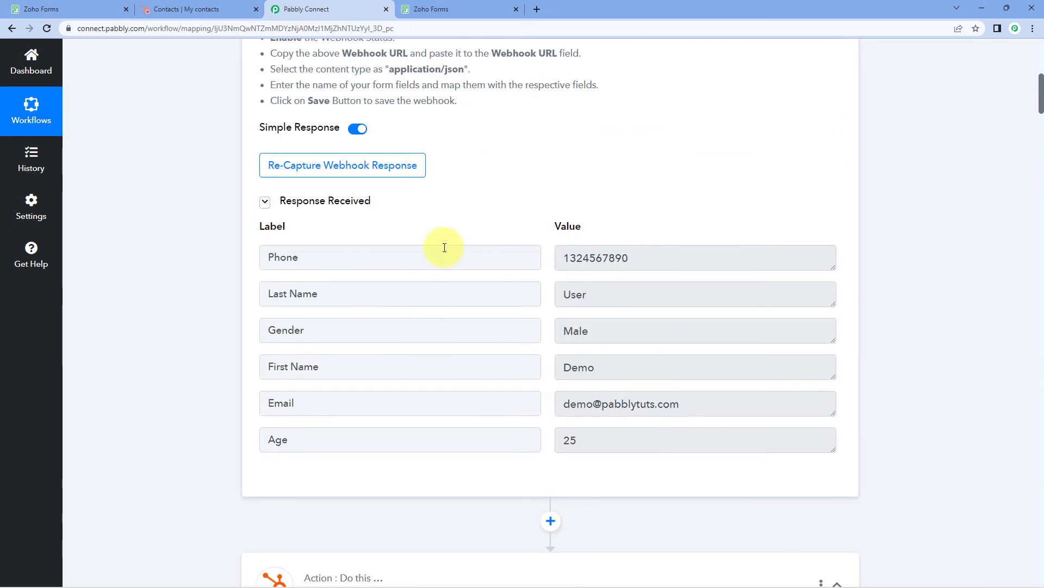
scroll(188, 317, "down", 10)
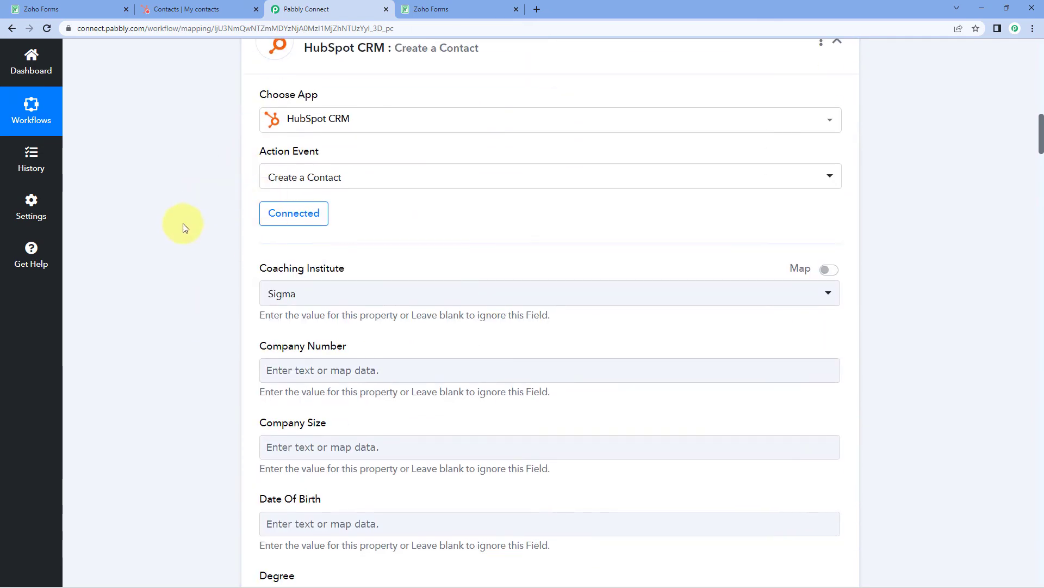
scroll(207, 264, "down", 20)
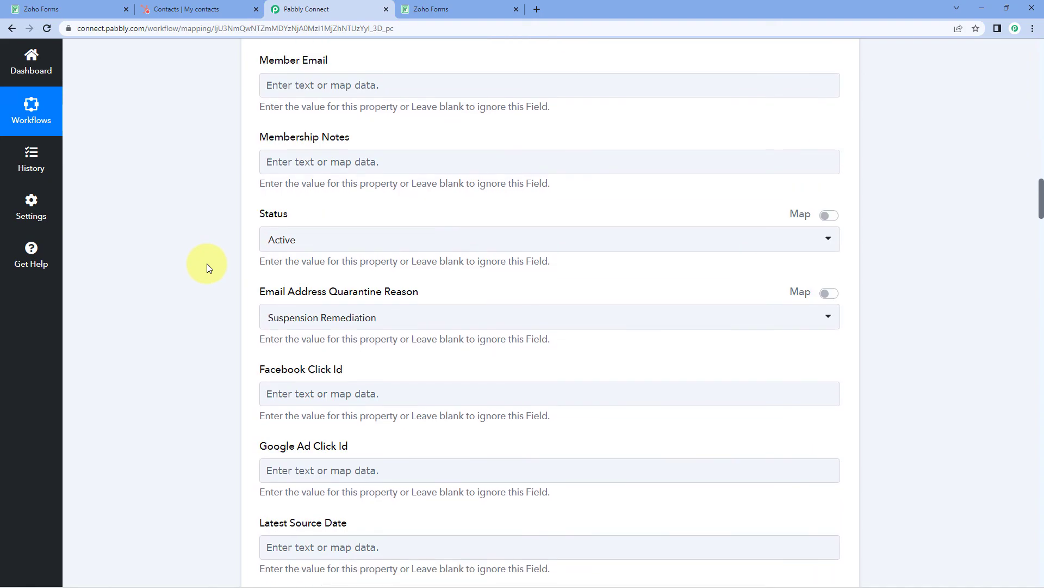
Save the HubSpot action and send a test request, creating a contact with Id 2701
scroll(207, 263, "down", 20)
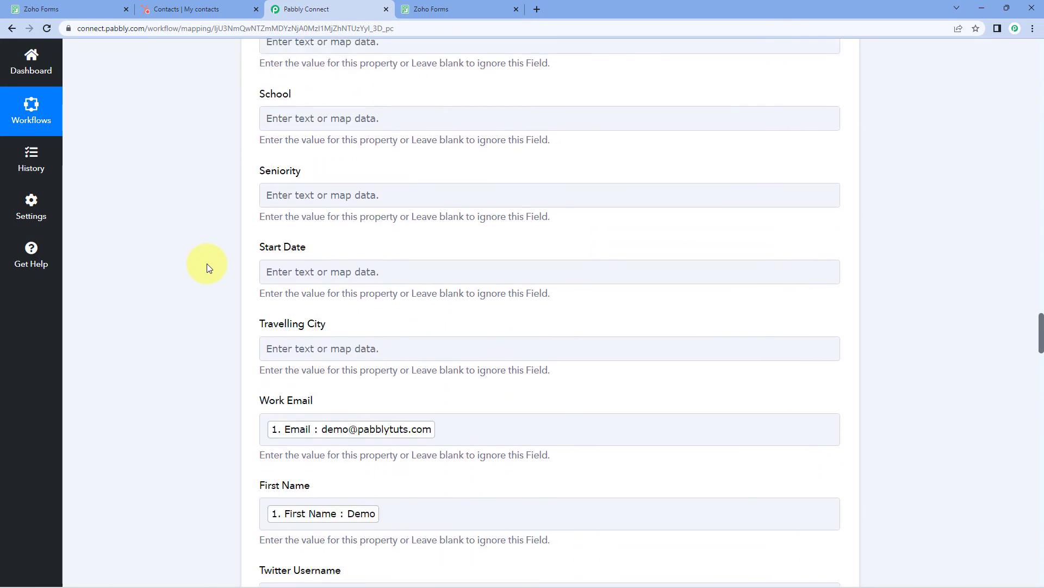
scroll(207, 263, "down", 15)
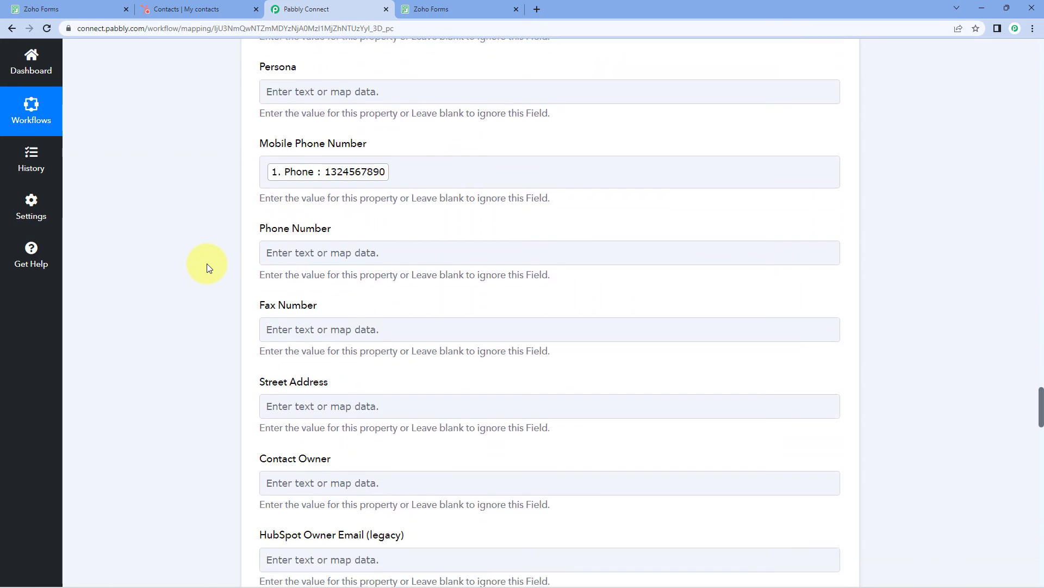
scroll(207, 263, "down", 20)
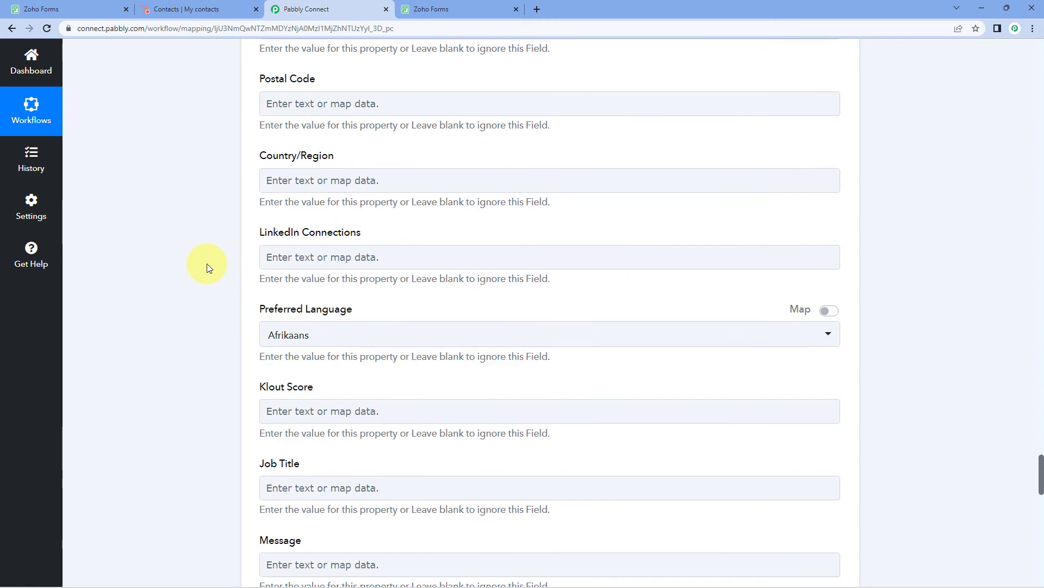
scroll(206, 263, "down", 10)
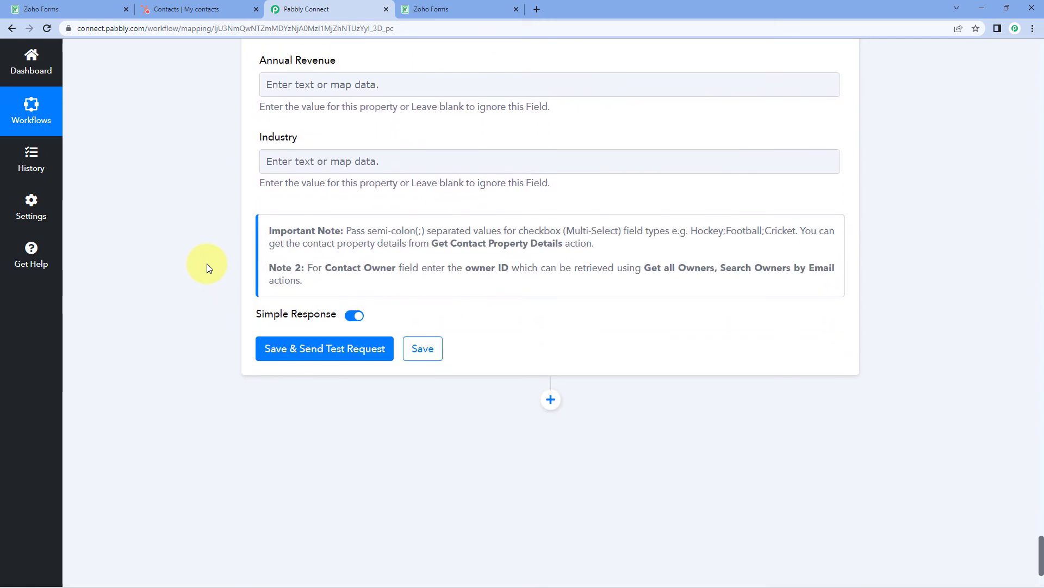
left_click(319, 351)
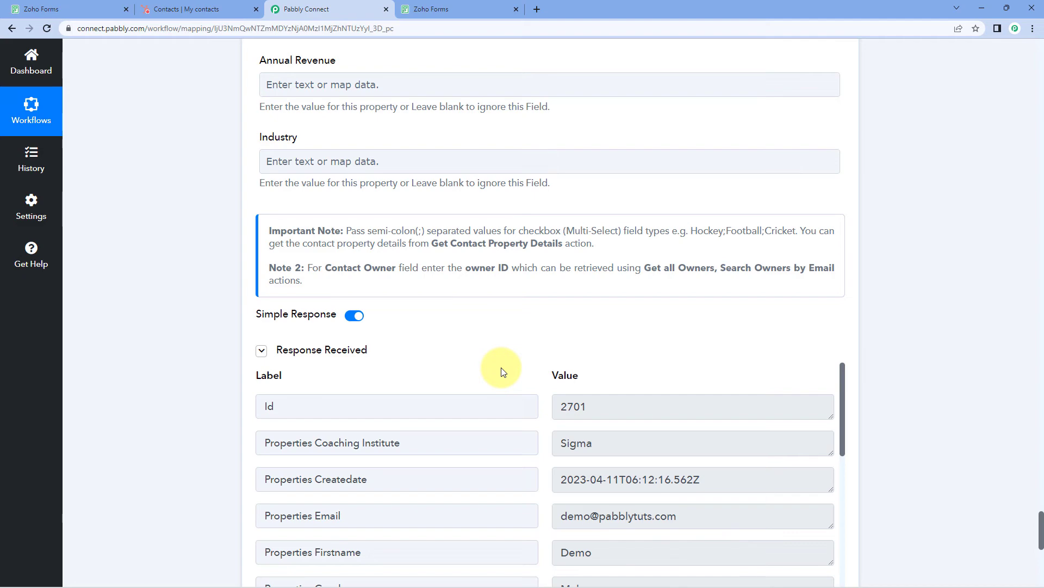
scroll(498, 348, "down", 6)
scroll(492, 316, "up", 3)
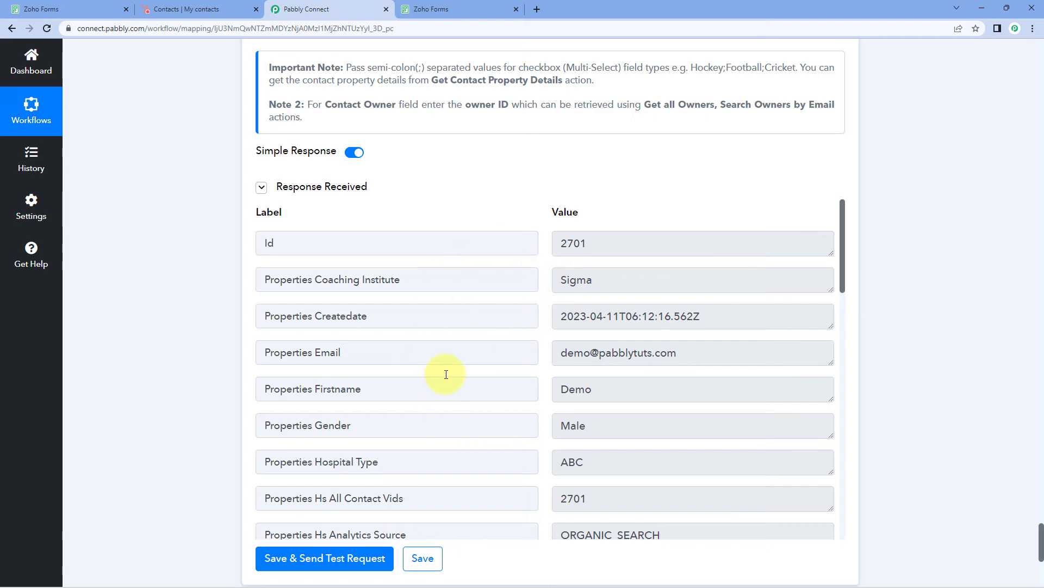
scroll(432, 263, "up", 15)
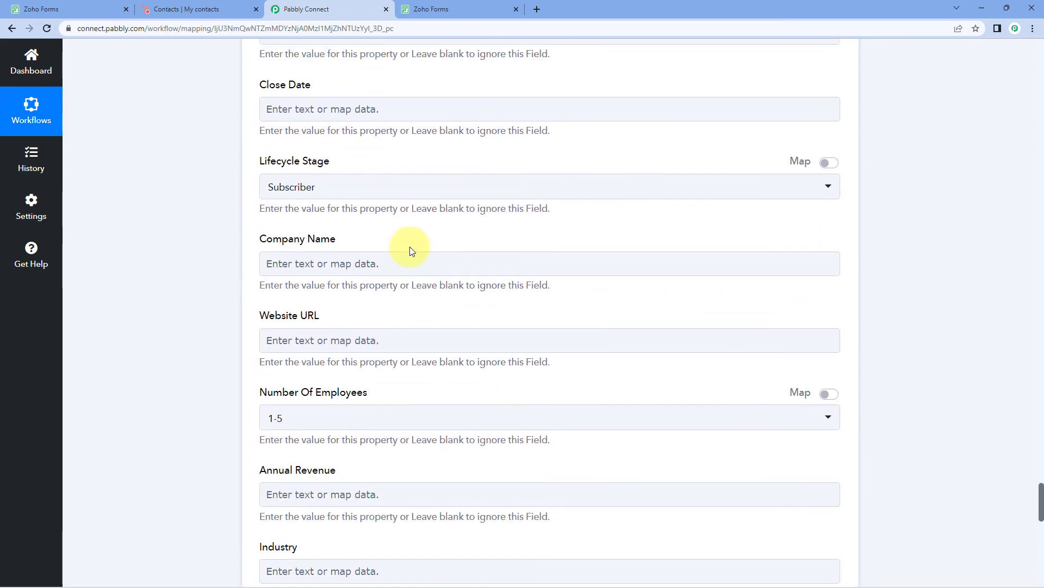
scroll(411, 250, "up", 20)
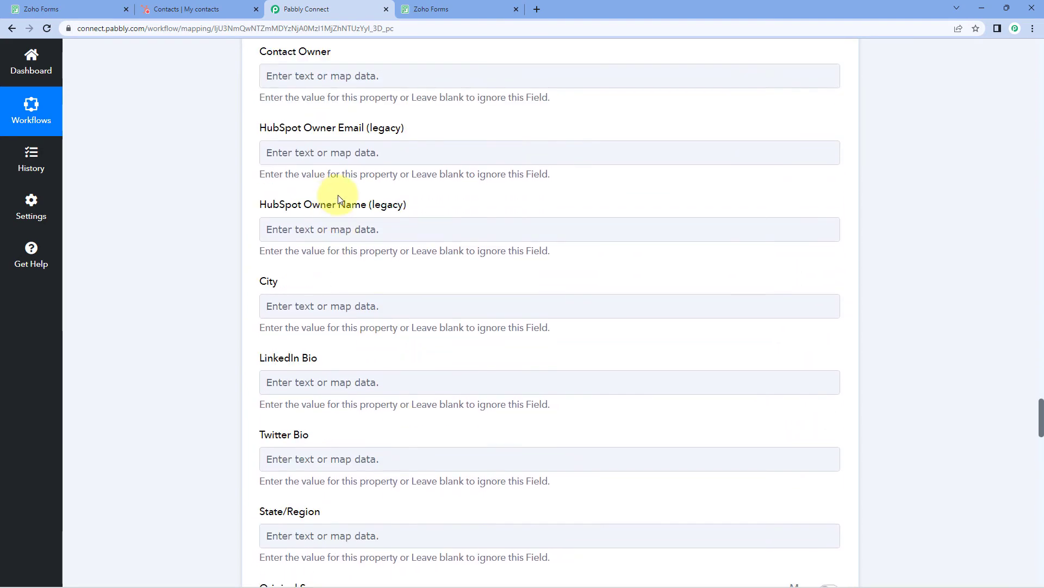
scroll(351, 203, "up", 6)
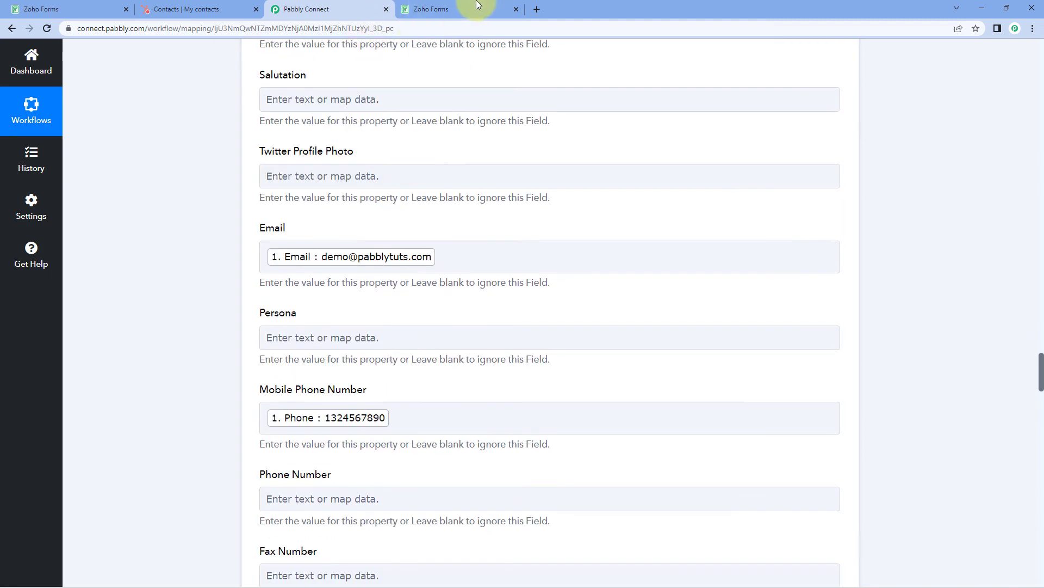
Reload HubSpot's contacts list, show unassigned contacts, and preview the newly created contact
left_click(475, 2)
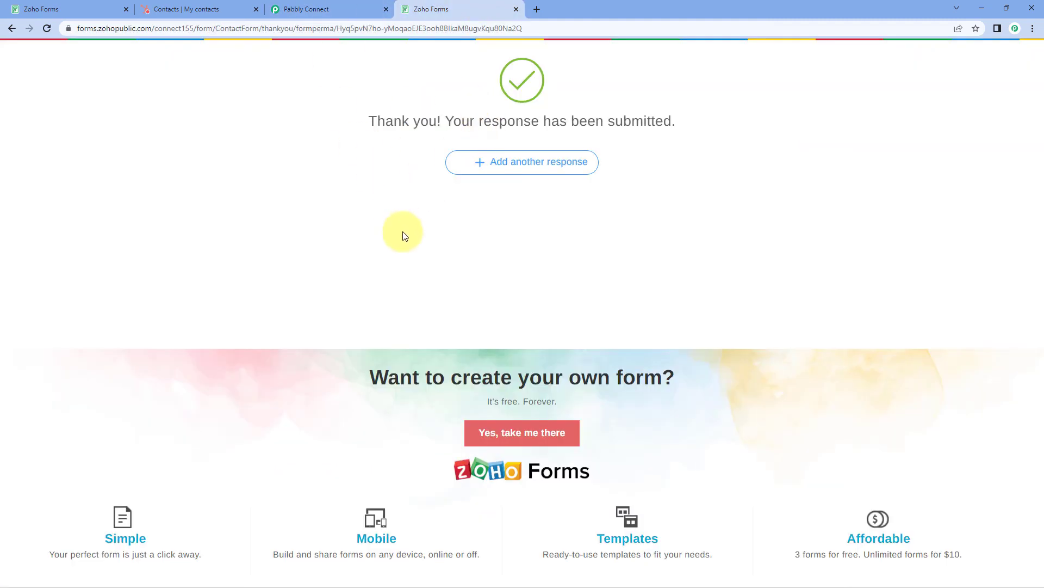
left_click(305, 10)
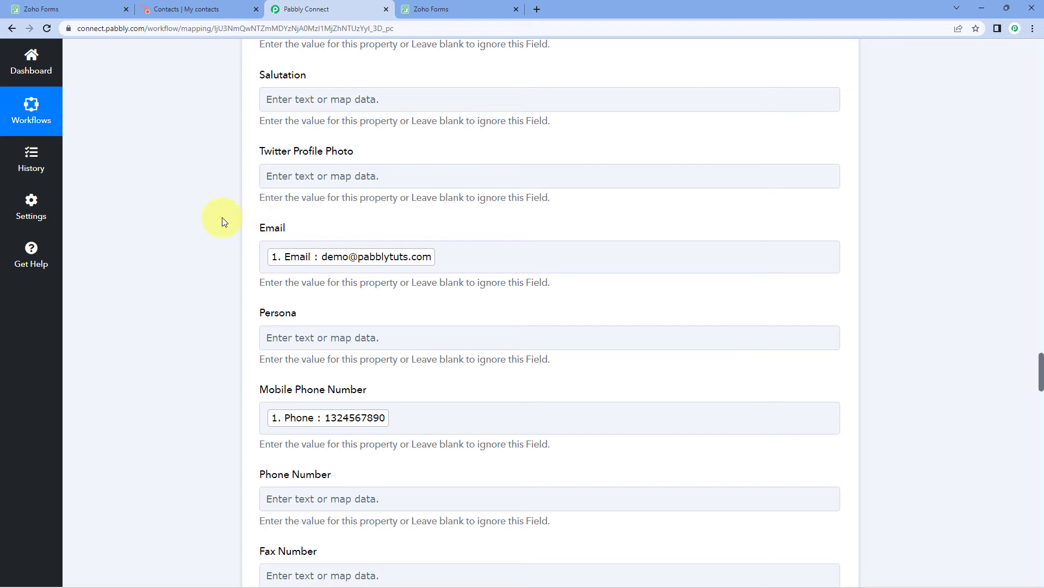
scroll(242, 174, "up", 3)
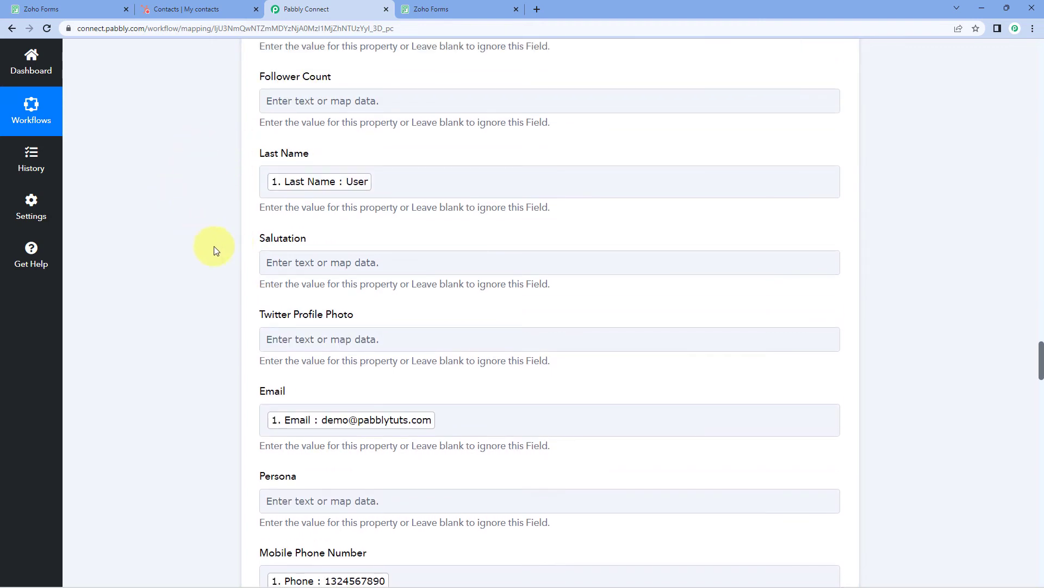
left_click(194, 9)
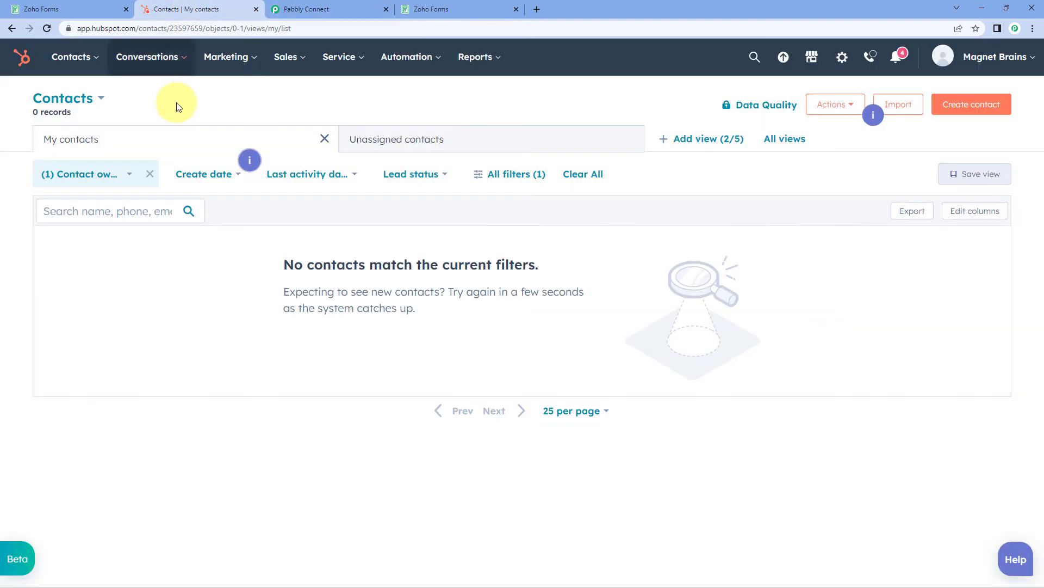
left_click(47, 28)
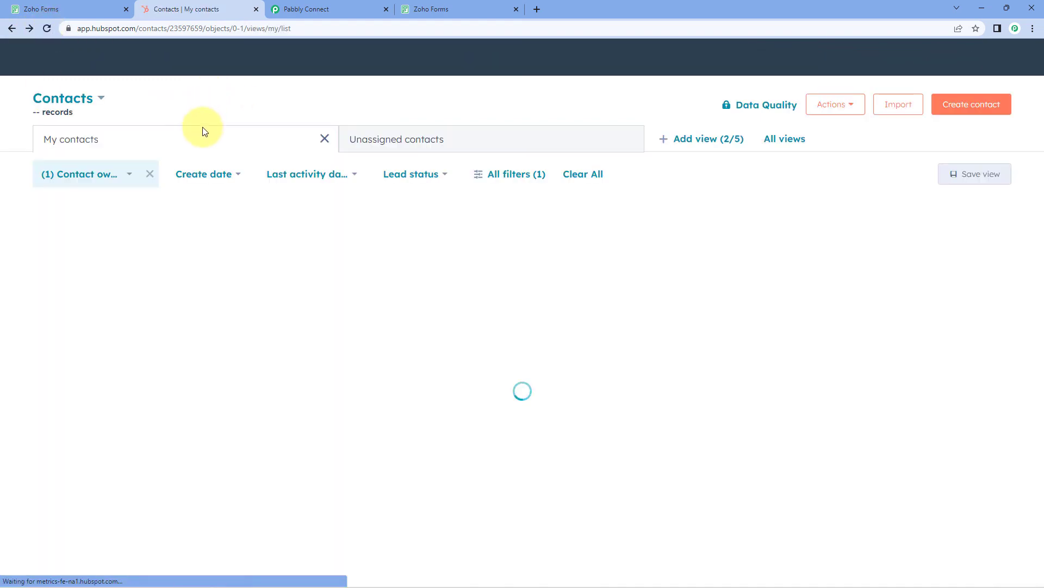
left_click(430, 141)
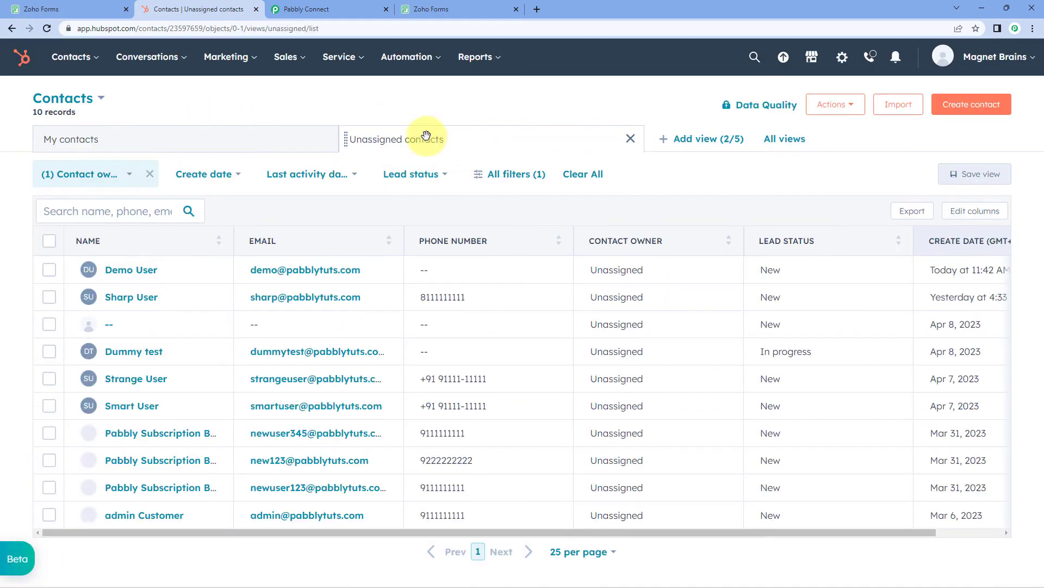
left_click(198, 271)
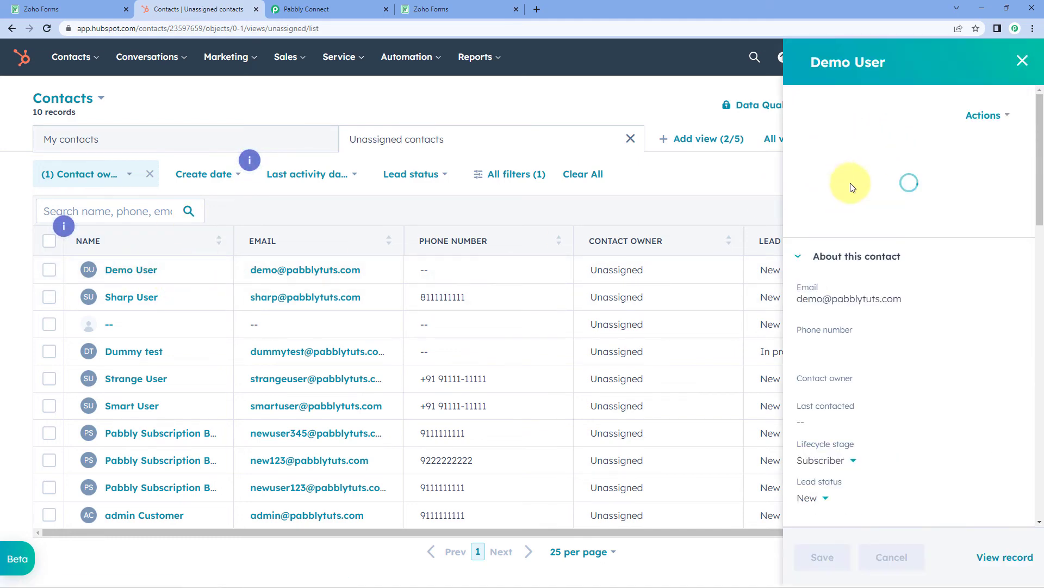
Review the new contact's name, company and email in the preview, then close it
left_click(475, 6)
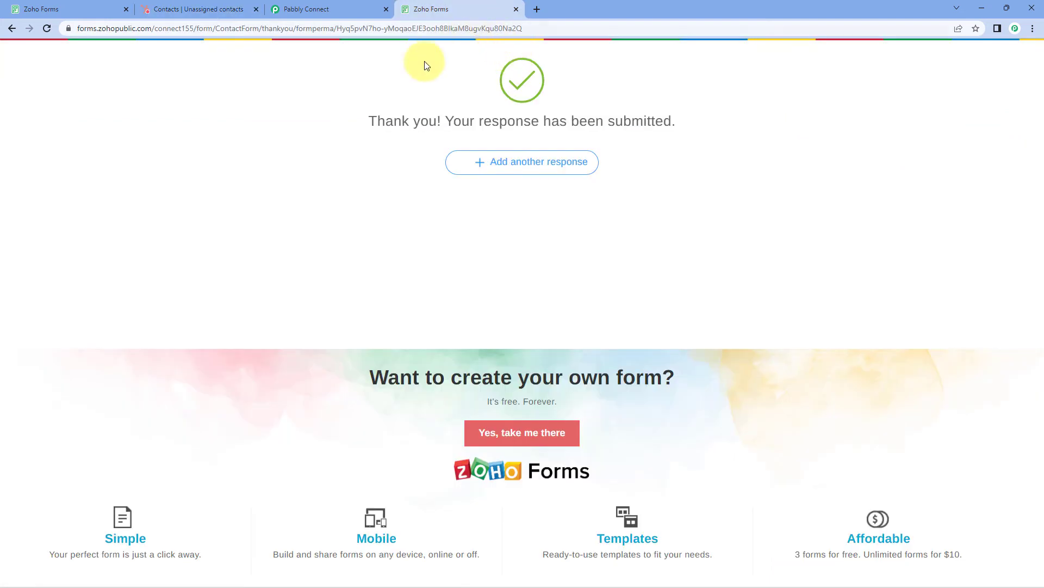
left_click(192, 7)
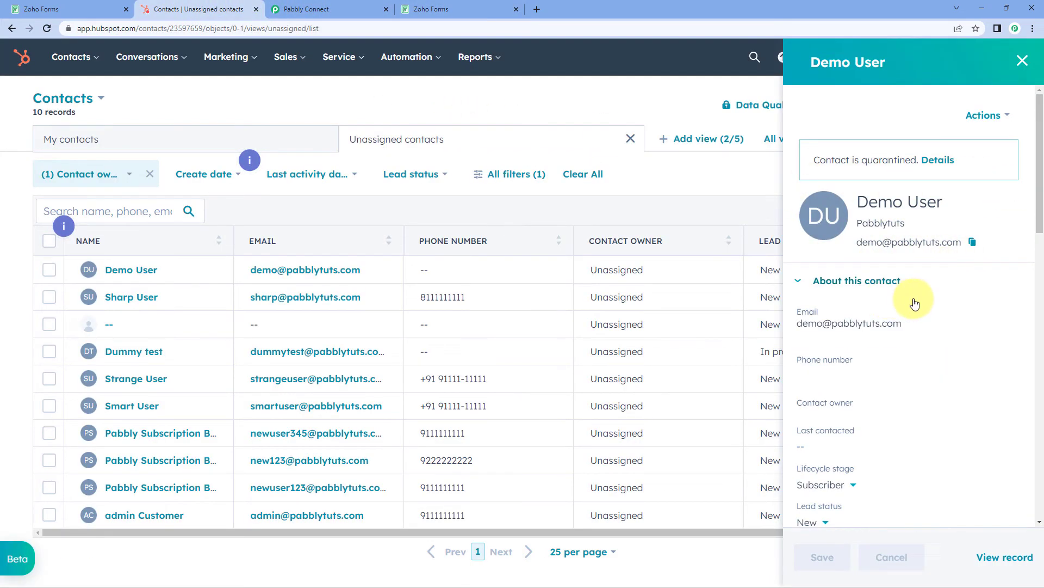
scroll(898, 296, "down", 2)
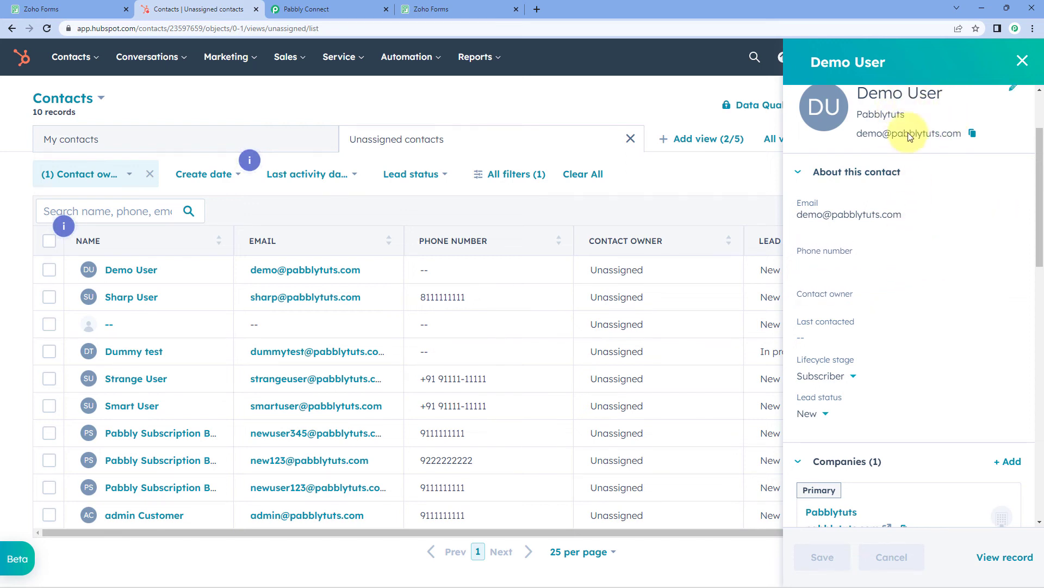
triple_click(864, 135)
scroll(925, 203, "down", 4)
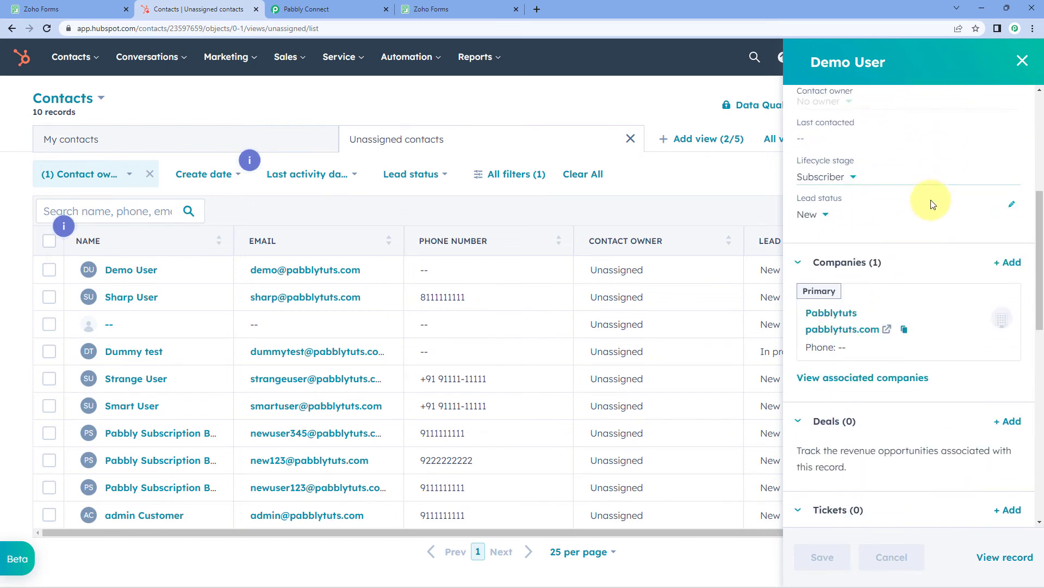
scroll(920, 248, "down", 5)
scroll(919, 248, "up", 7)
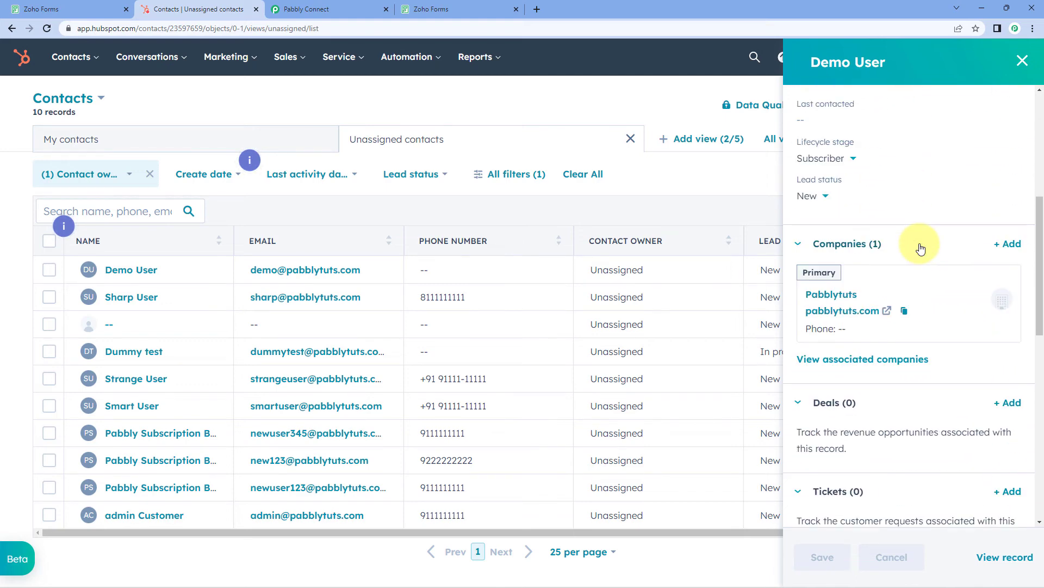
scroll(920, 248, "up", 4)
left_click(1022, 60)
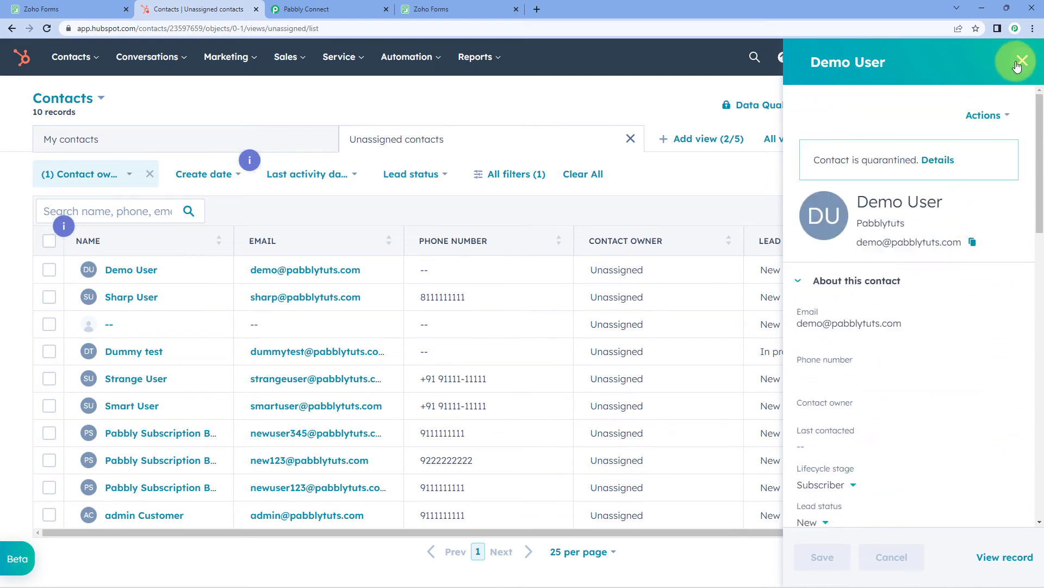
Scroll to the top of the workflow and collapse the Zoho Forms trigger step
left_click(378, 9)
scroll(880, 260, "up", 10)
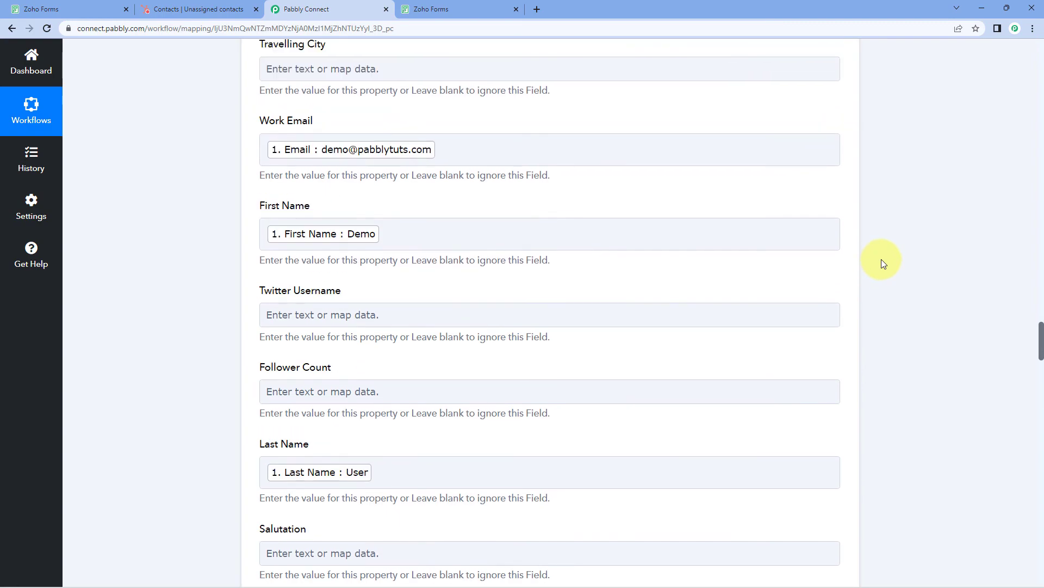
scroll(882, 263, "up", 20)
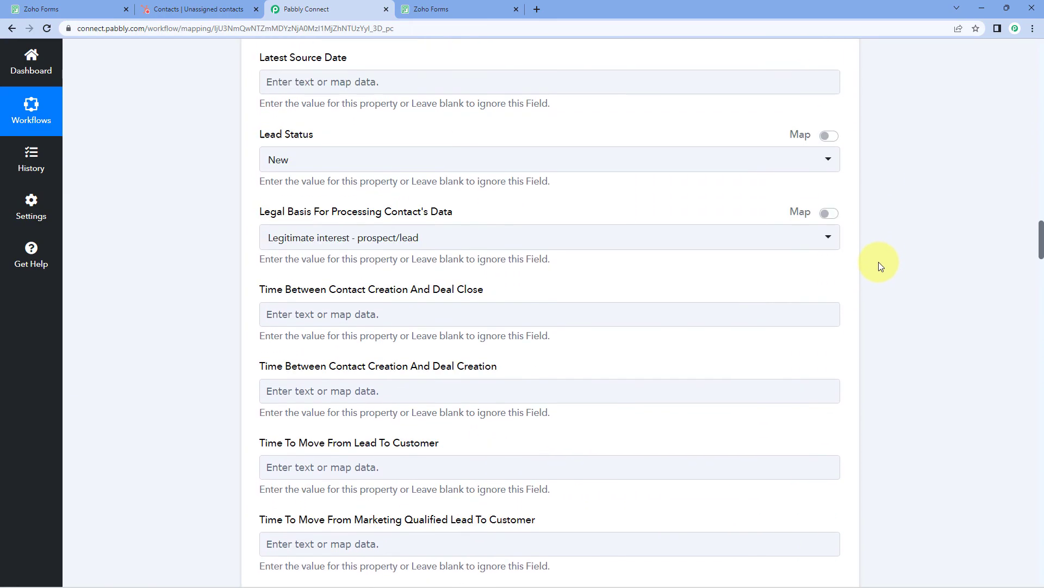
scroll(879, 262, "up", 20)
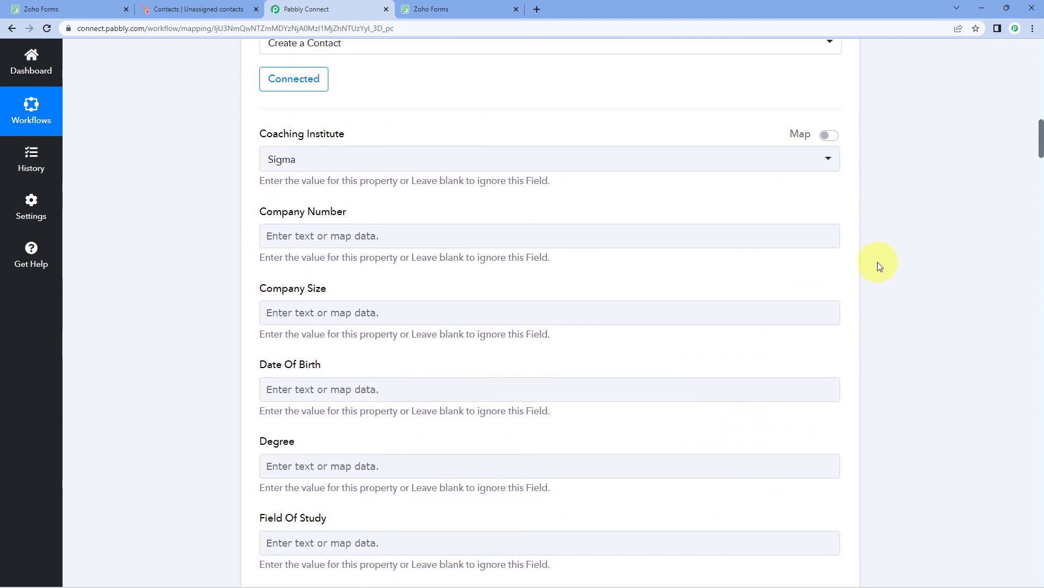
scroll(880, 266, "up", 10)
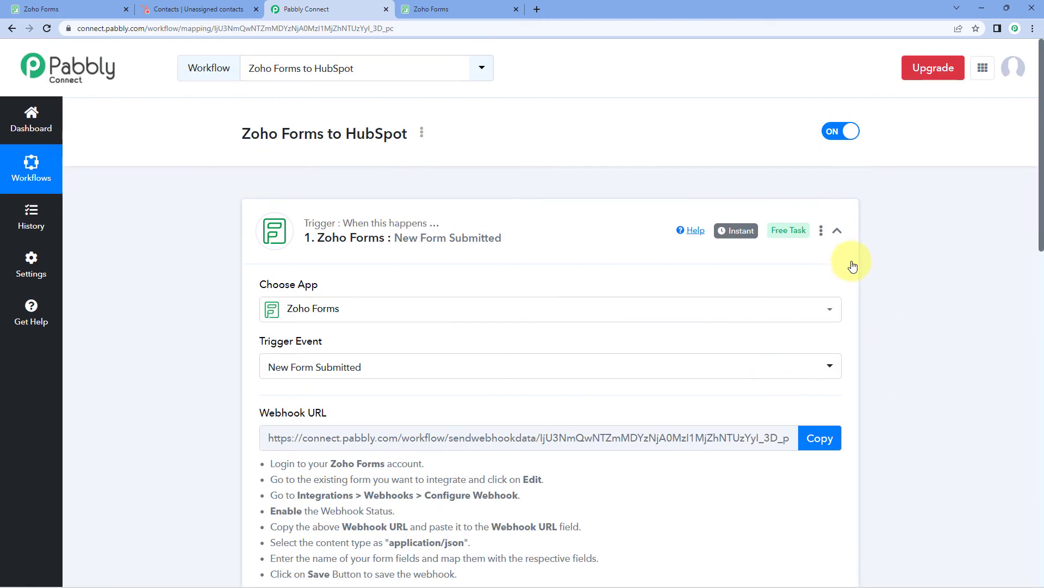
left_click(837, 230)
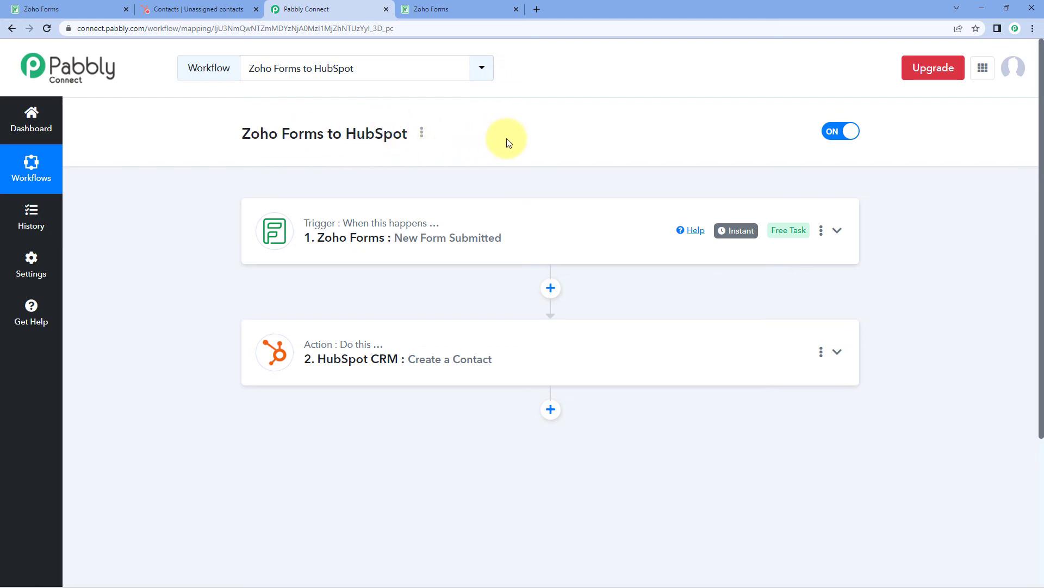
left_click(210, 7)
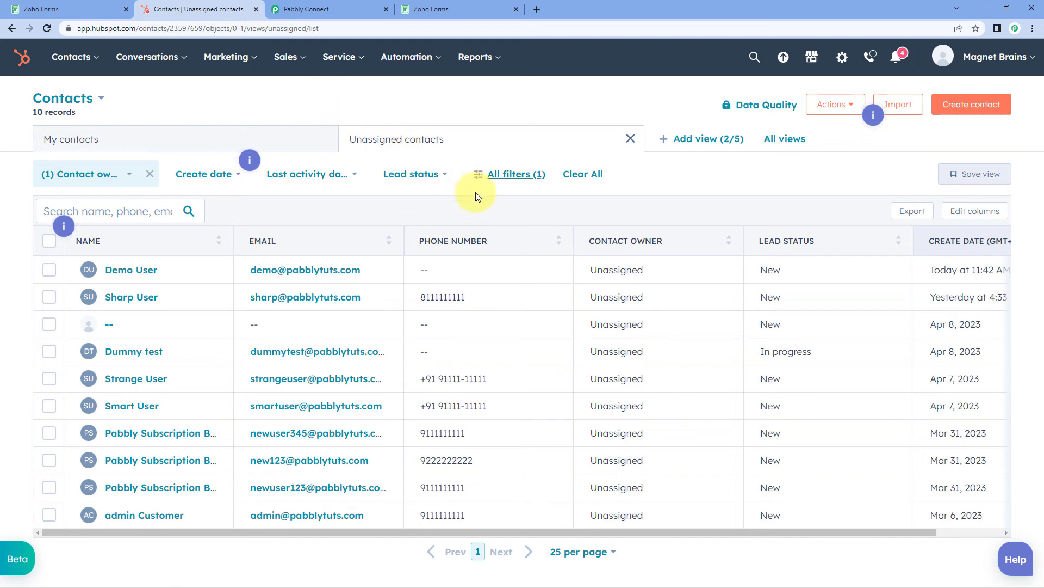
left_click(352, 12)
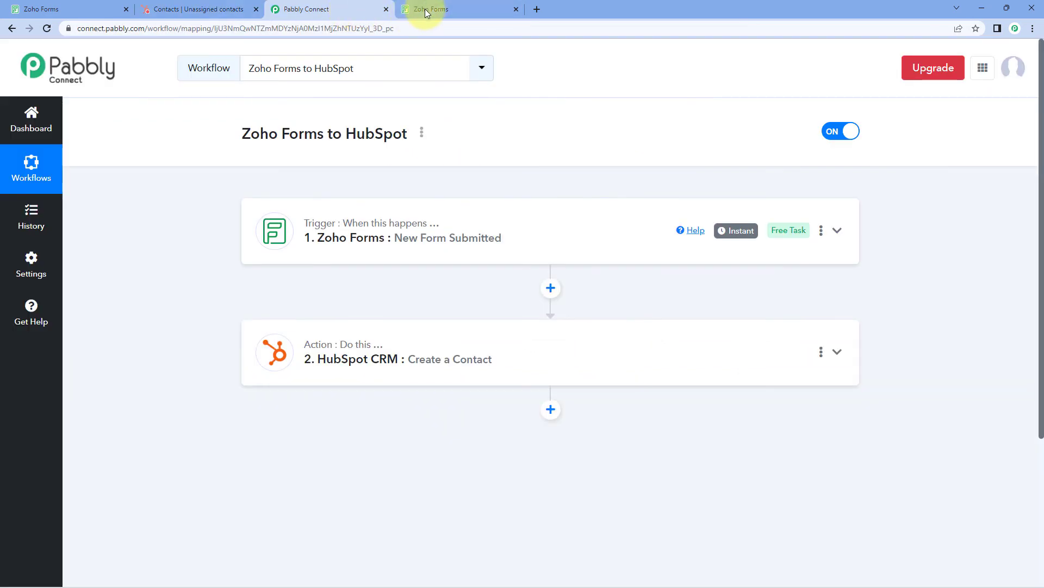
Bring up a fresh, cleared Zoho Forms Registration Form
left_click(447, 10)
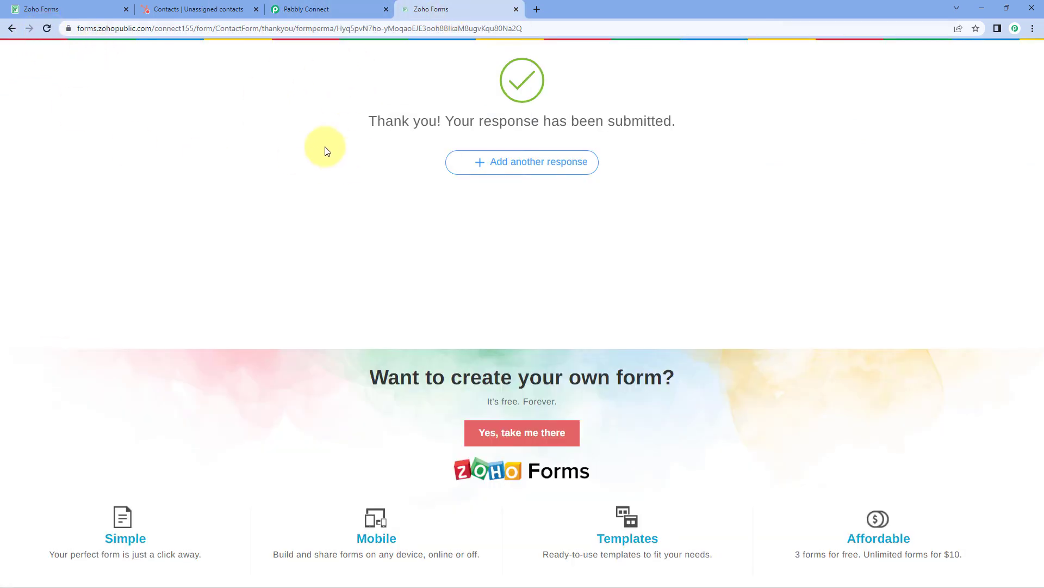
left_click(12, 28)
left_click(29, 28)
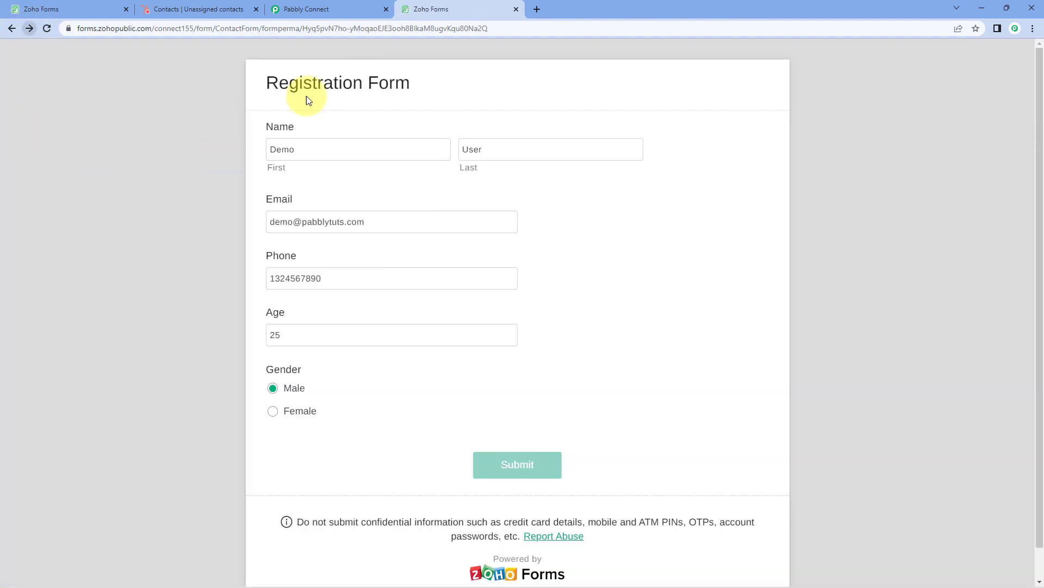
left_click(326, 155)
left_click(47, 28)
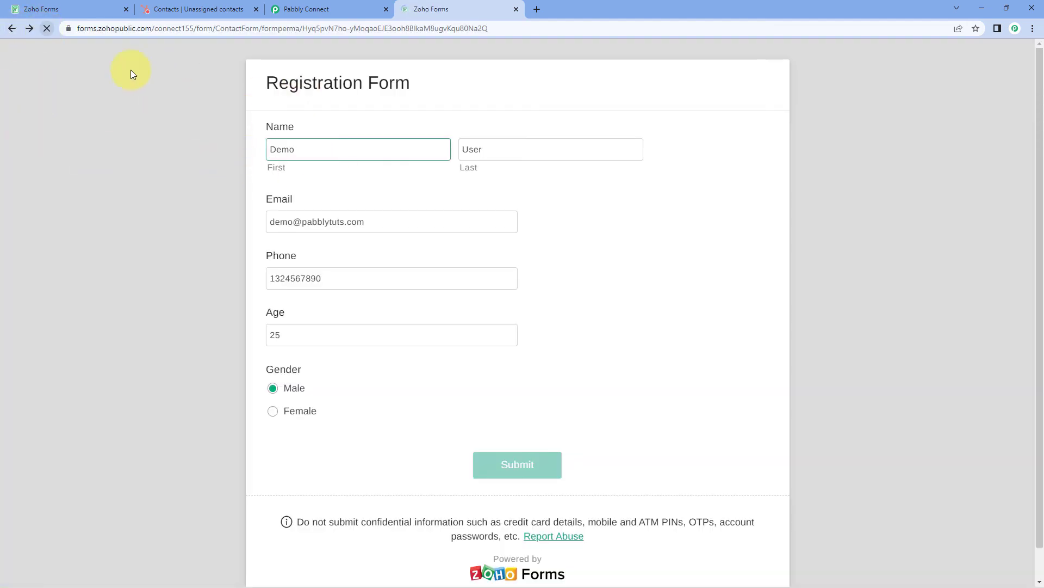
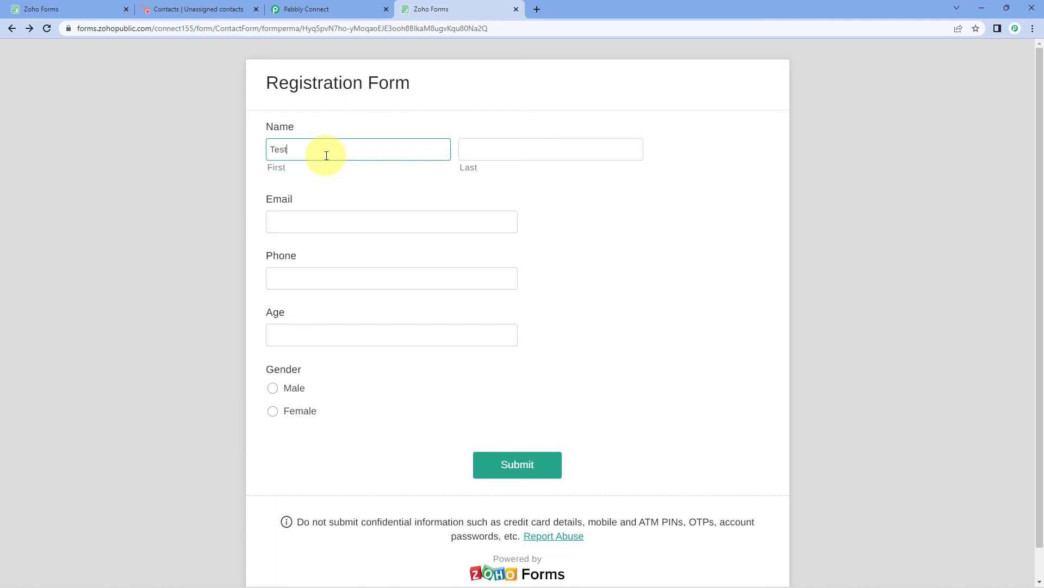
Enter the test contact's first and last name, e-mail and phone, choose Female, and submit
key("Tab")
key("Tab")
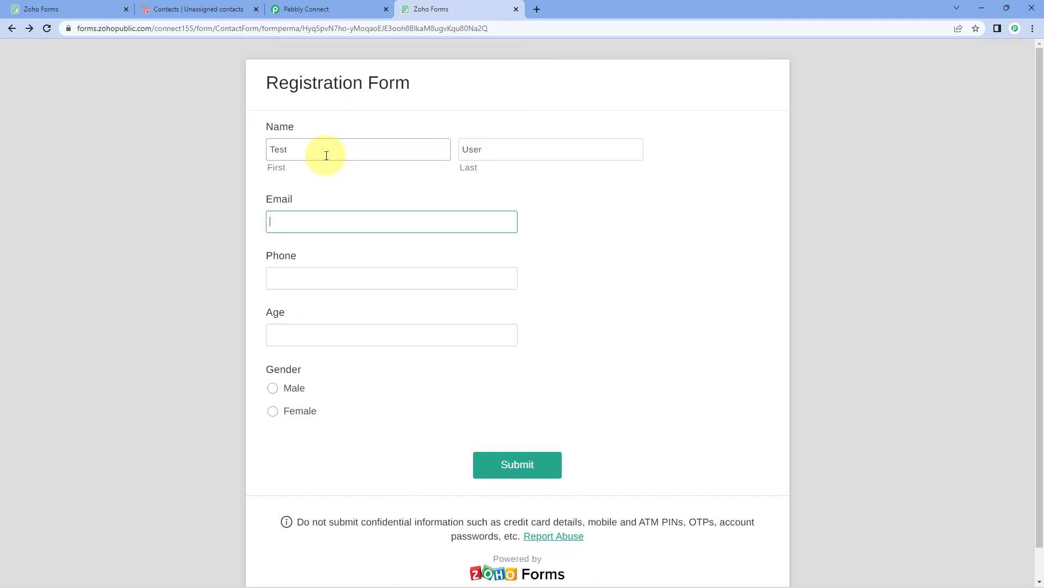
key("Tab")
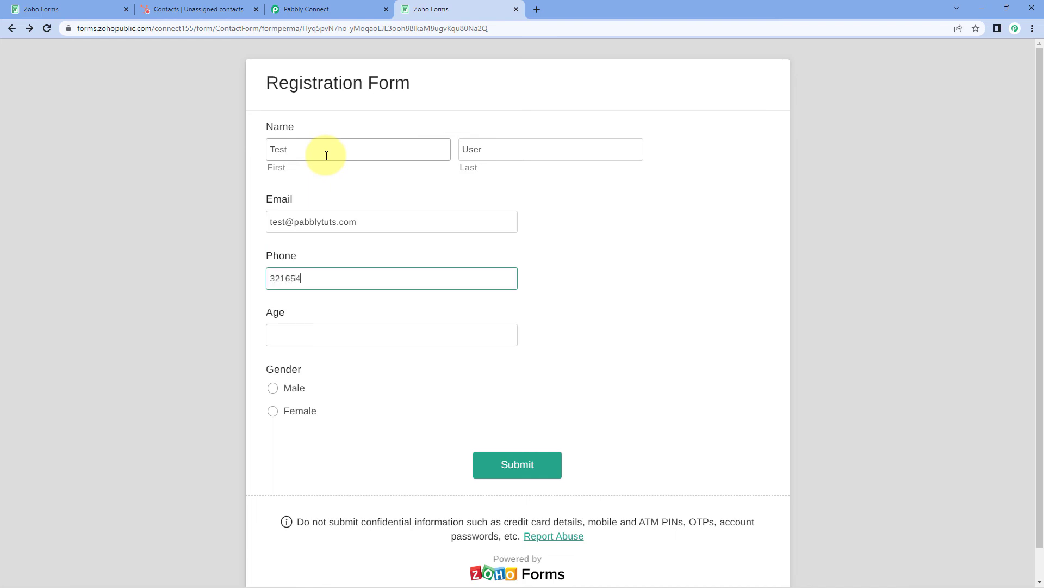
key("Tab")
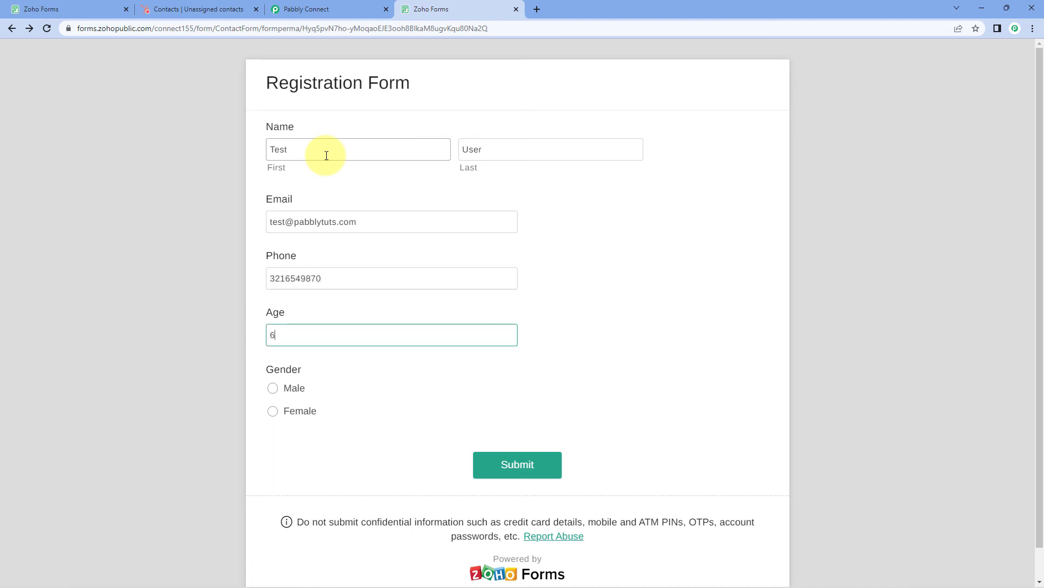
left_click(304, 409)
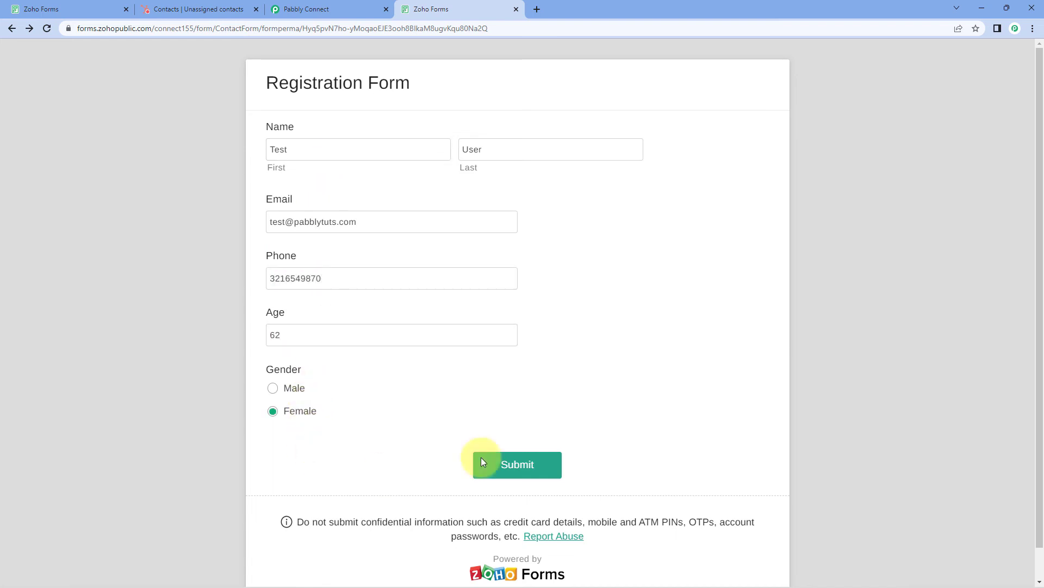
left_click(521, 466)
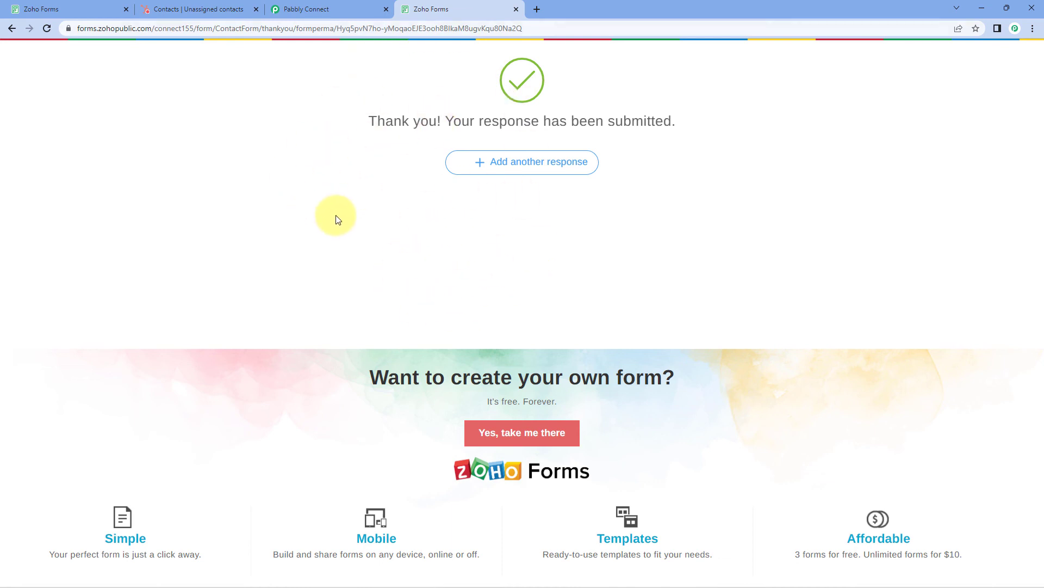
Reload HubSpot's contacts list and preview the new test contact at the top of 11 records
left_click(199, 6)
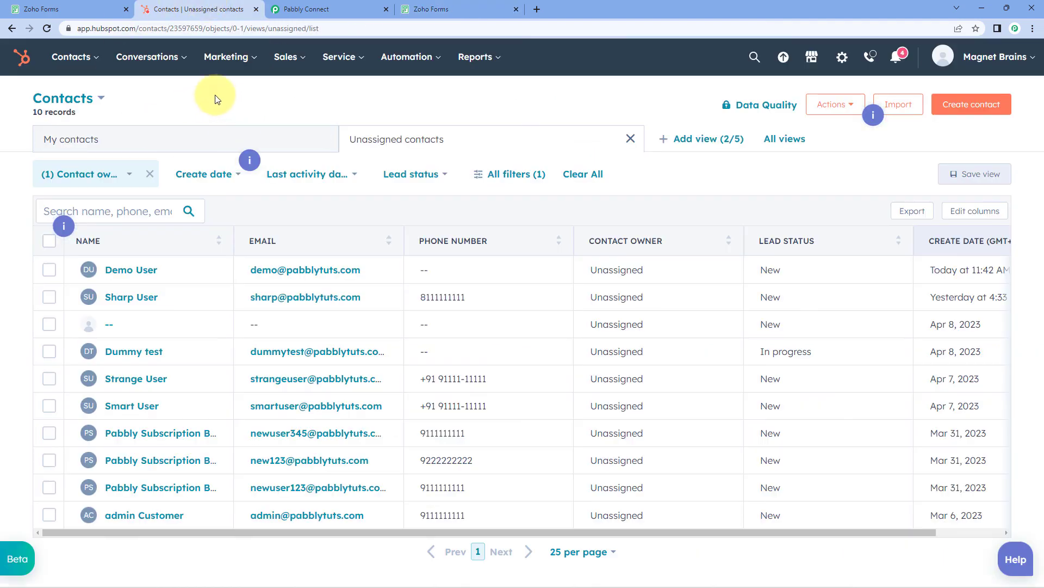
left_click(46, 28)
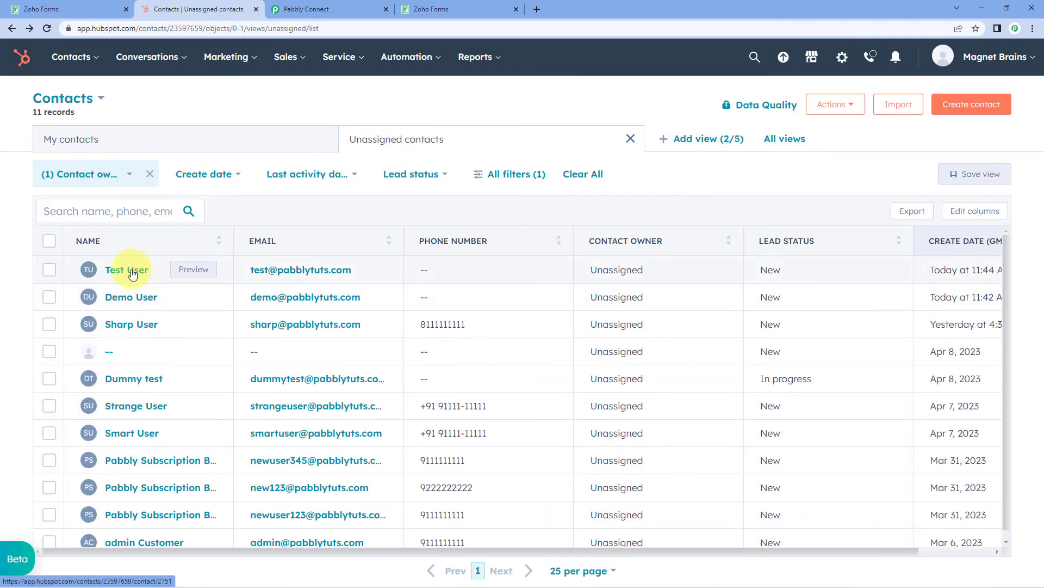
left_click(193, 270)
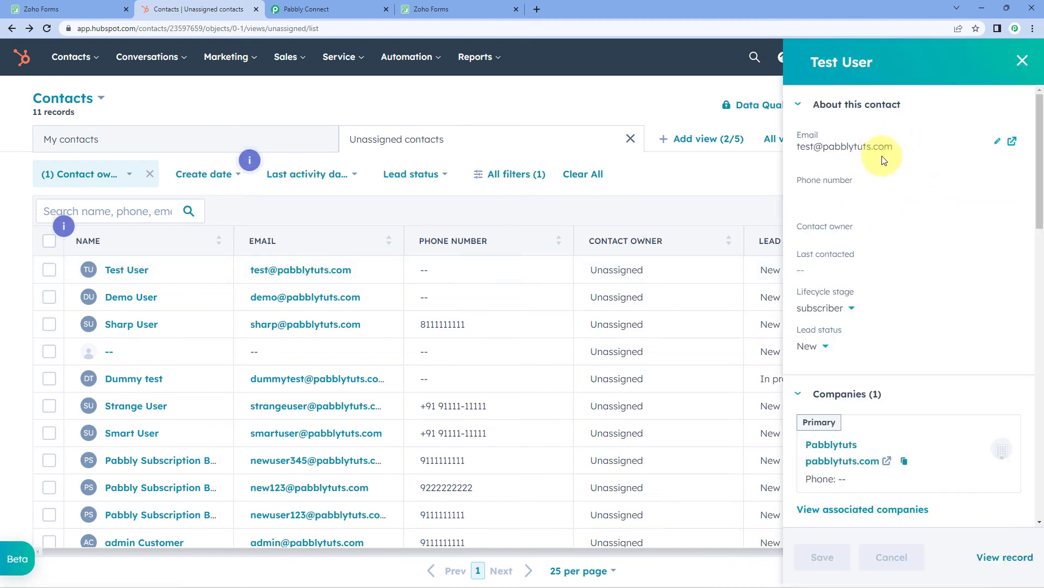
scroll(892, 244, "down", 3)
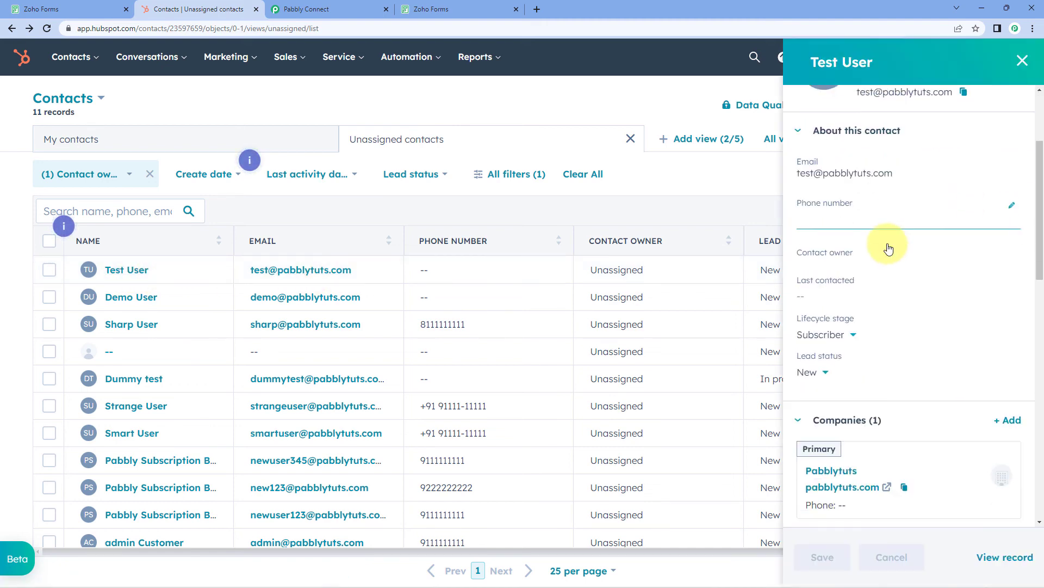
scroll(907, 235, "down", 5)
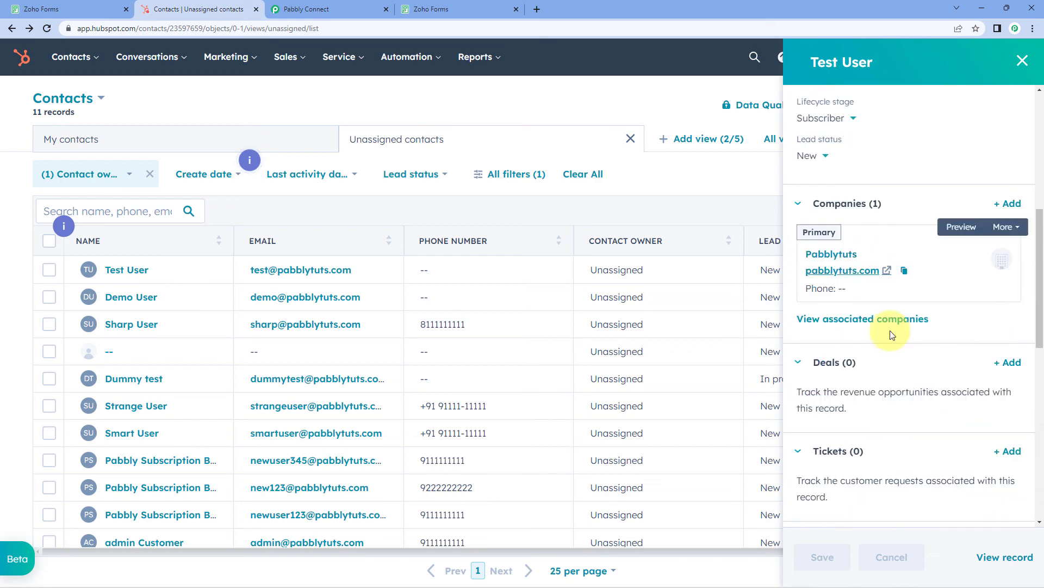
scroll(901, 336, "down", 2)
scroll(914, 329, "up", 4)
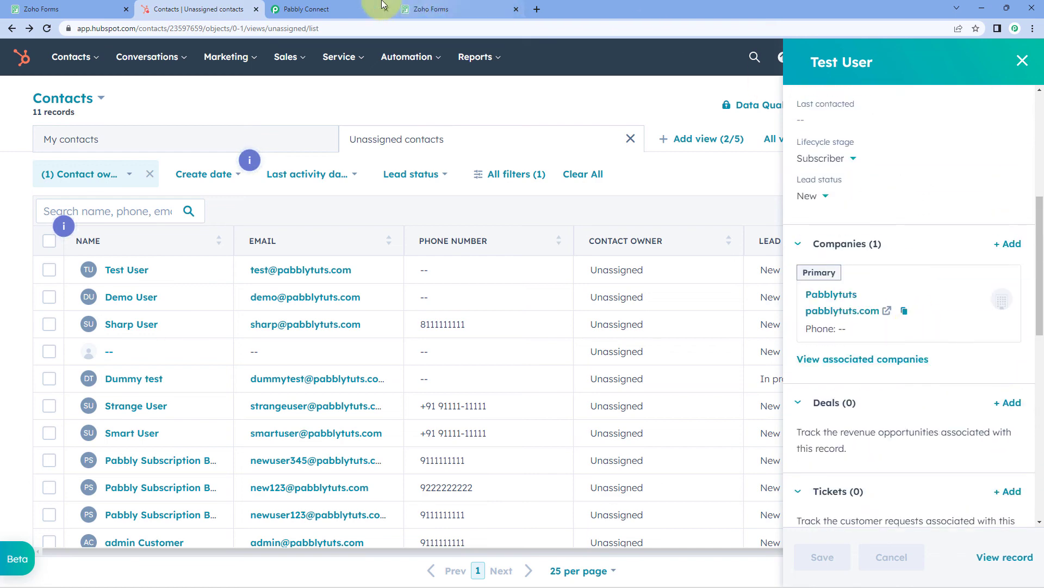
left_click(366, 5)
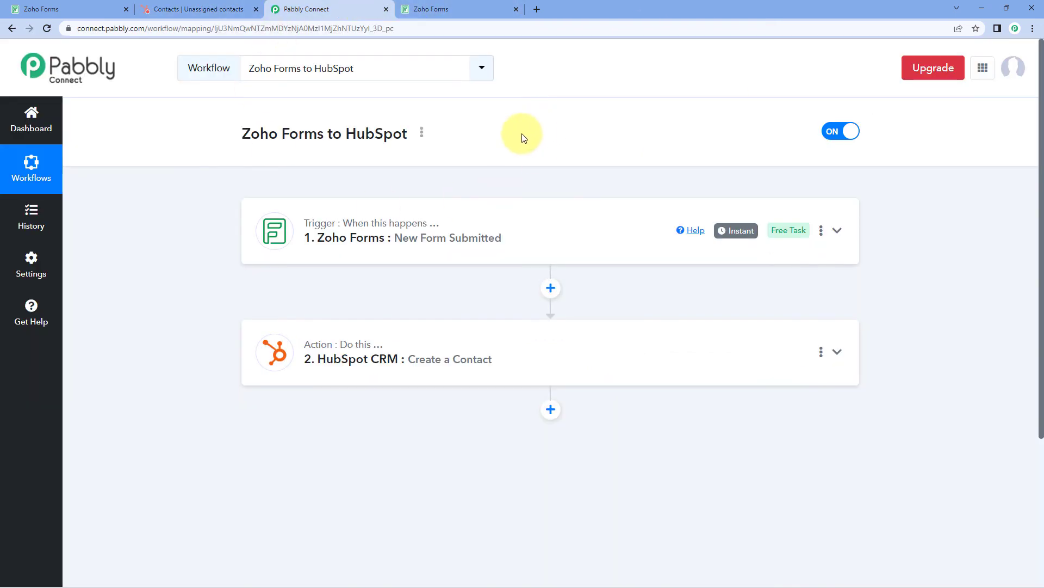